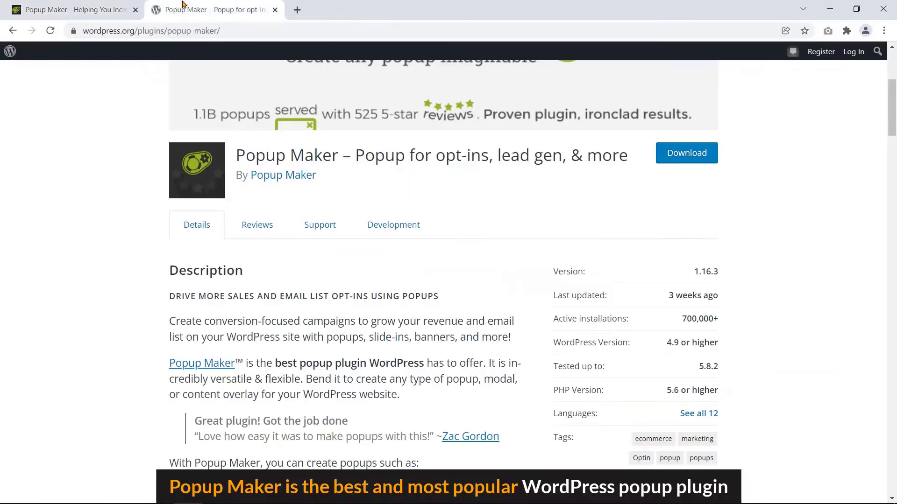
Highlight the plugin's Last updated date on WordPress.org and scroll down its page
triple_click(694, 293)
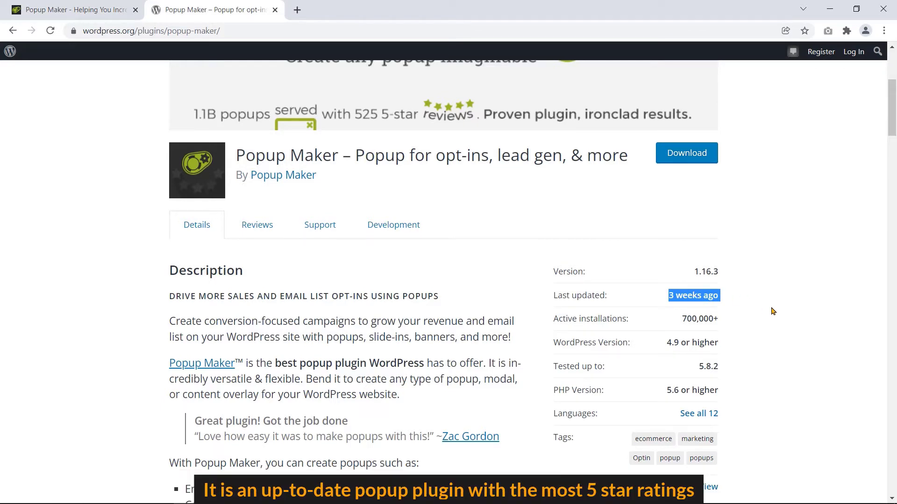
scroll(772, 311, "down", 5)
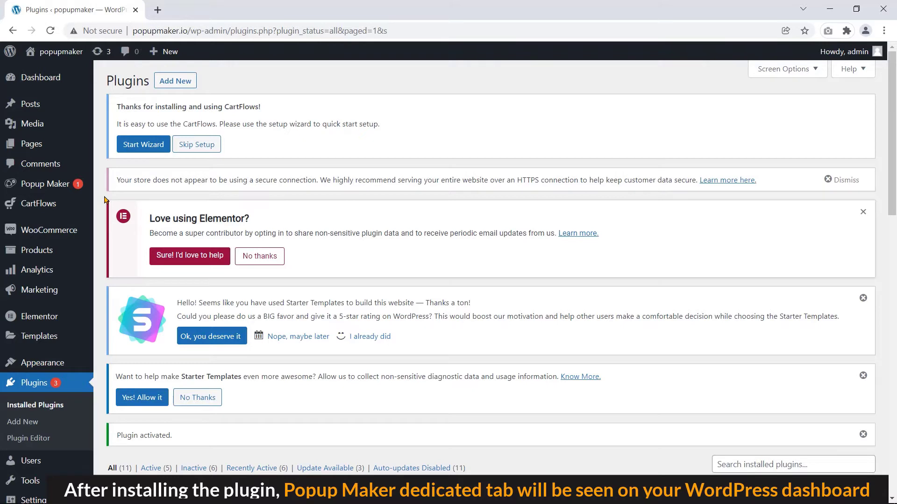
Review the two existing popups in Popup Maker's All Popups list, then start a new popup
mouse_move(71, 188)
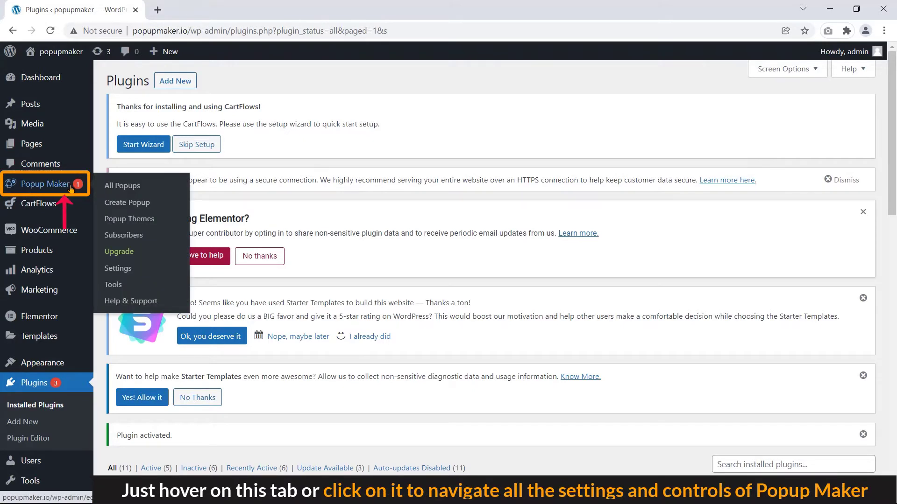
left_click(71, 188)
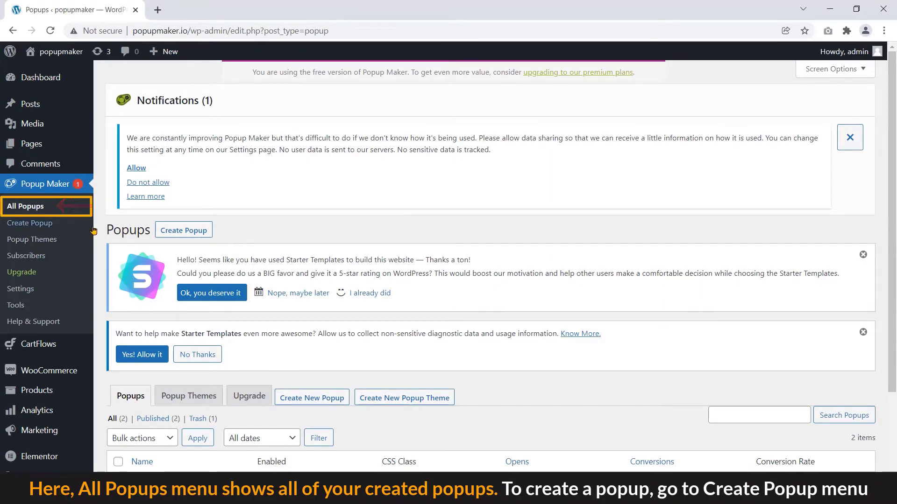
scroll(95, 232, "down", 3)
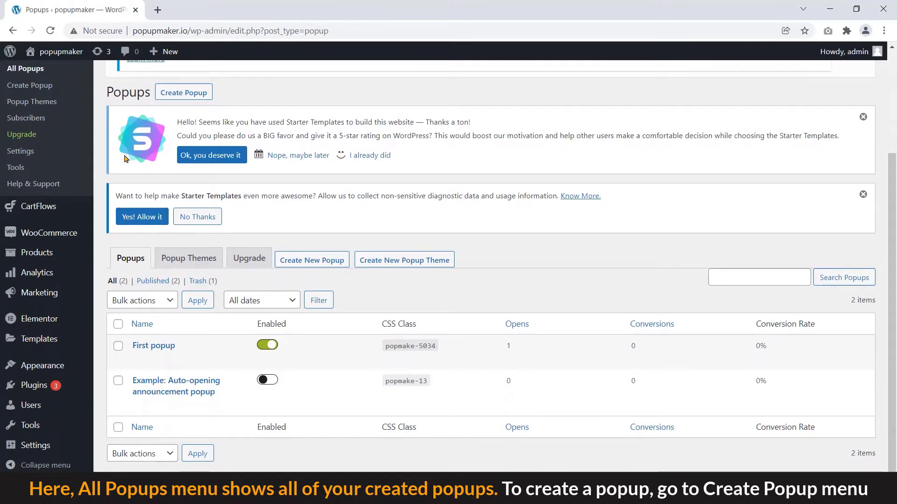
left_click(52, 87)
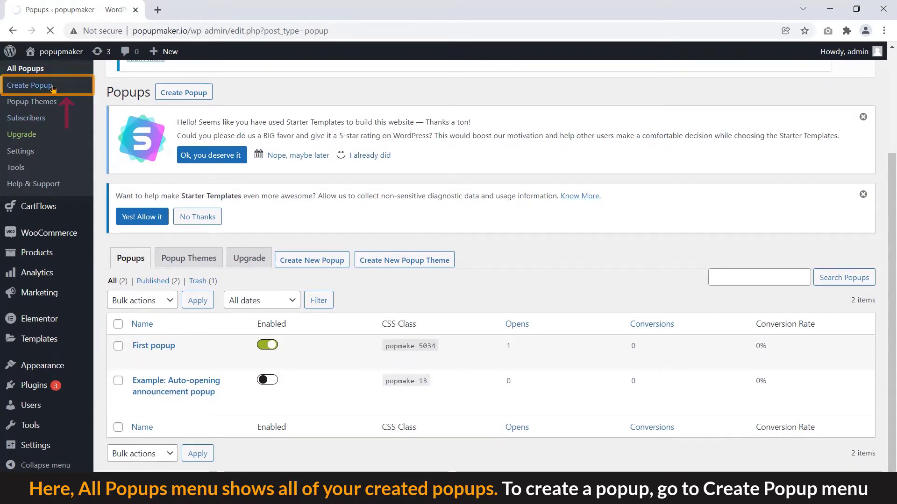
Name the popup 'ThemesCode popup', title it 'My first popup title', add body 'Welcome to themesCode!'
scroll(107, 360, "down", 5)
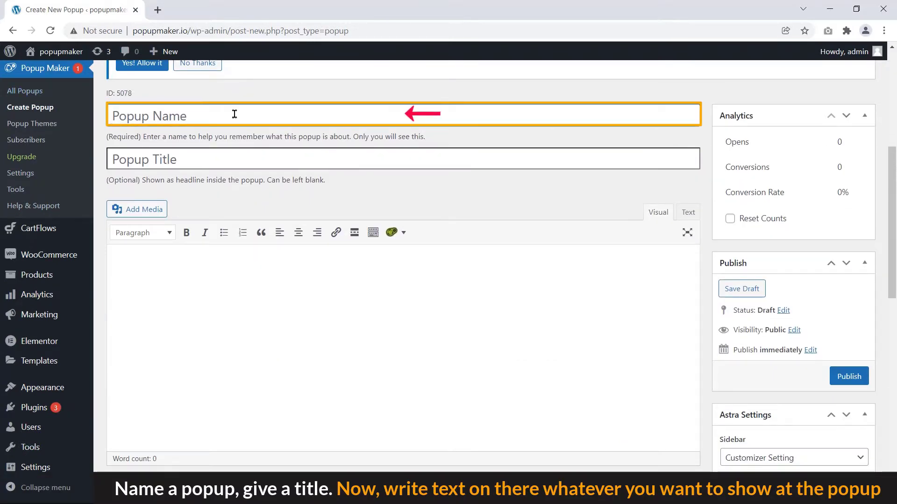
left_click(234, 114)
type("ThemesCode popup")
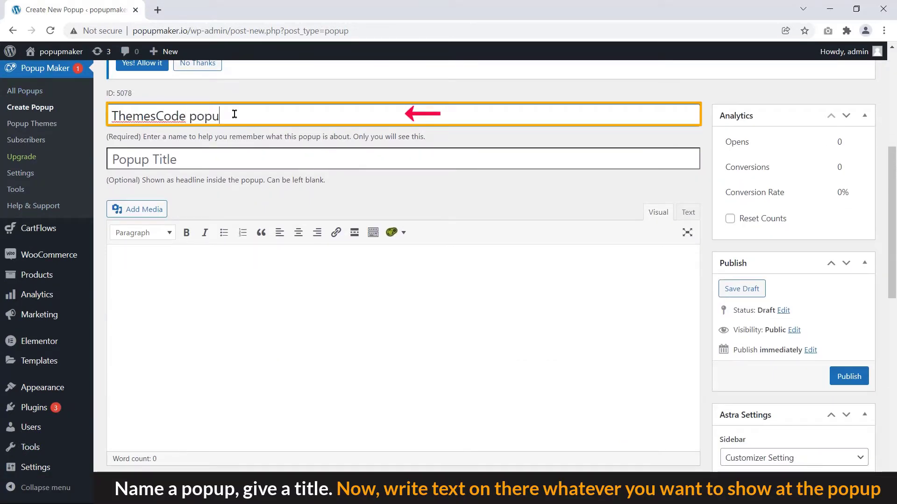
left_click(254, 157)
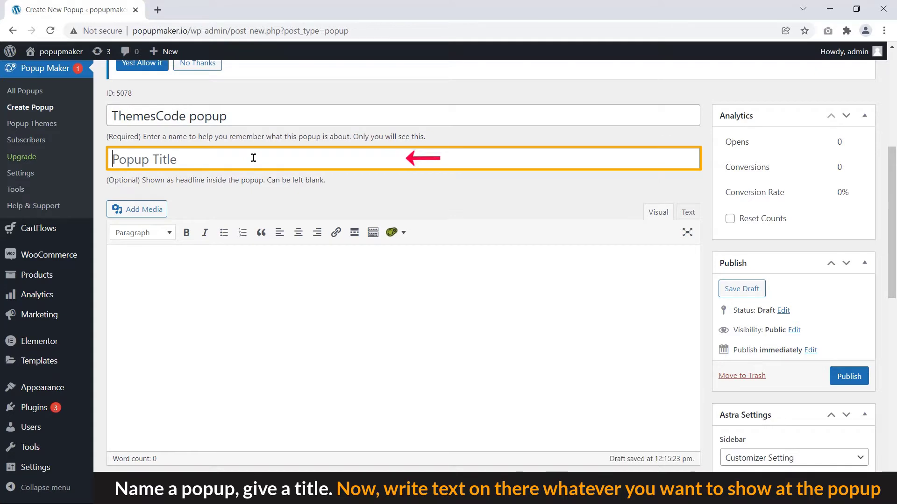
type("My first popup title")
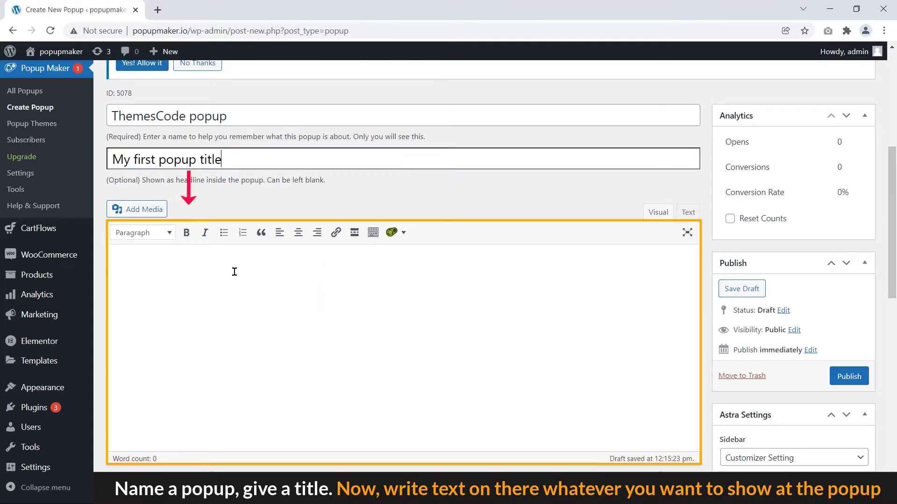
left_click(352, 261)
type("Welcome to themesCode!")
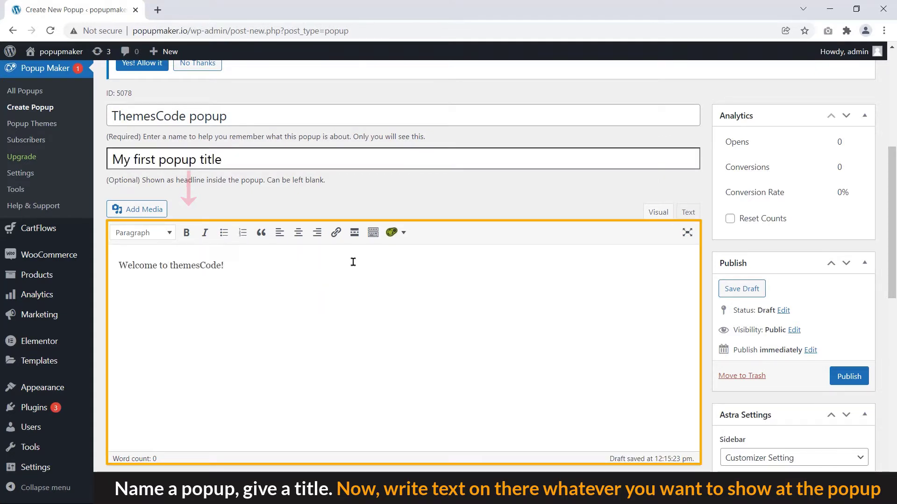
scroll(281, 318, "up", 1)
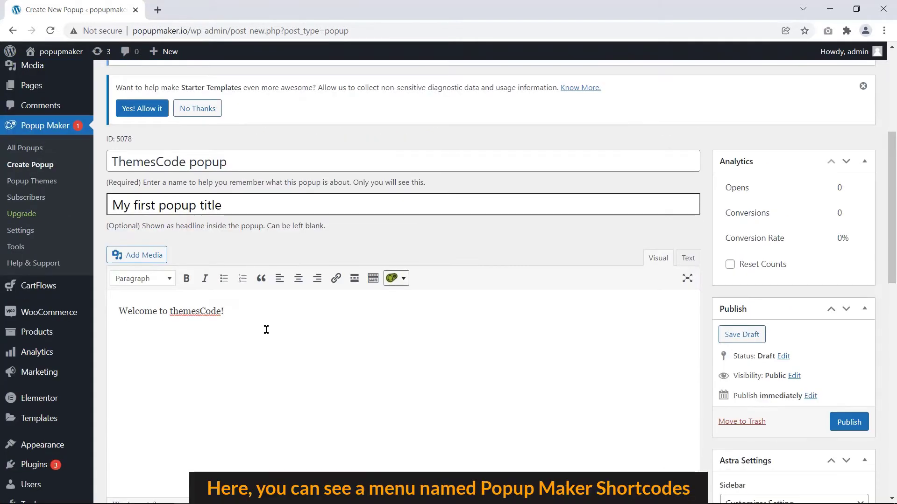
left_click(403, 279)
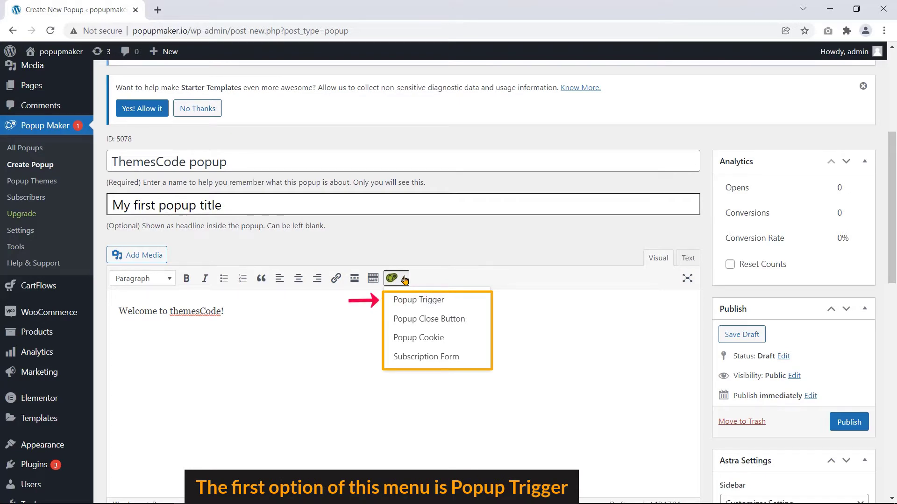
left_click(400, 301)
left_click(332, 135)
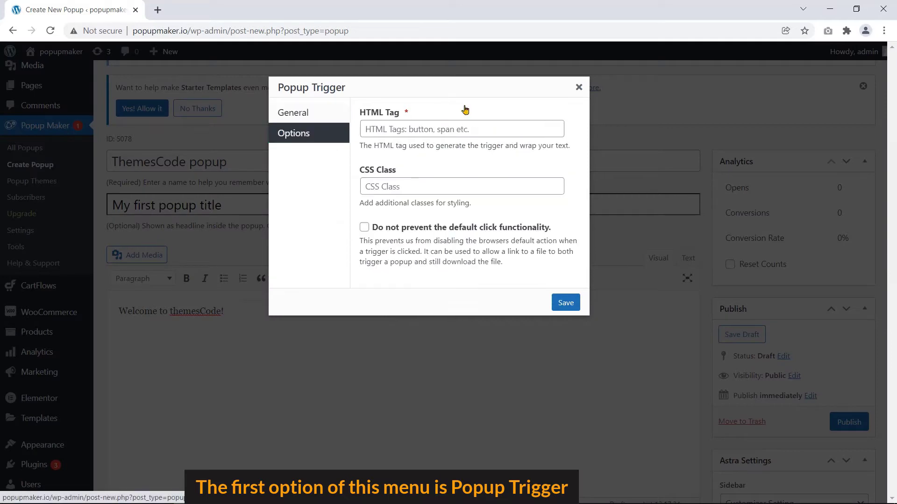
left_click(579, 88)
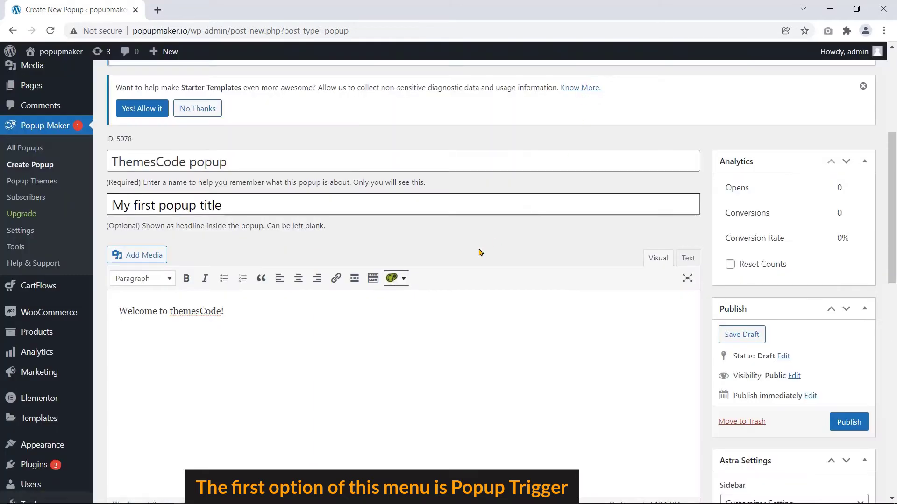
left_click(401, 282)
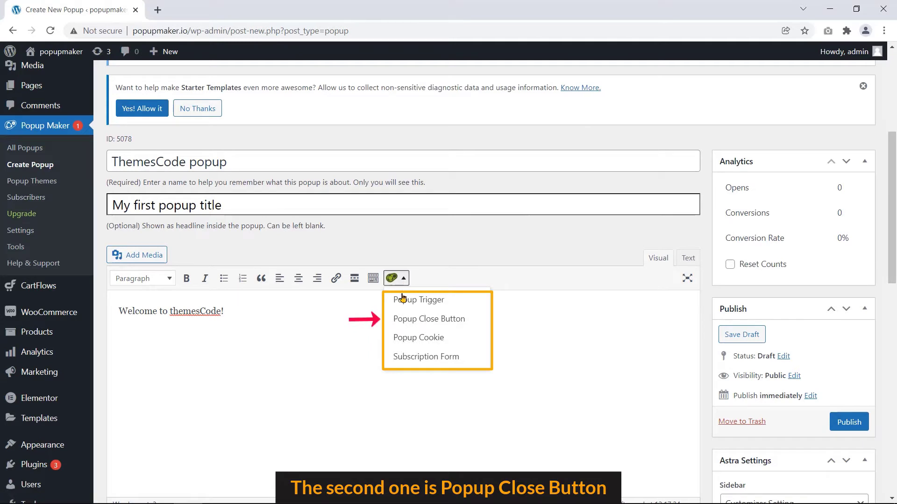
left_click(387, 325)
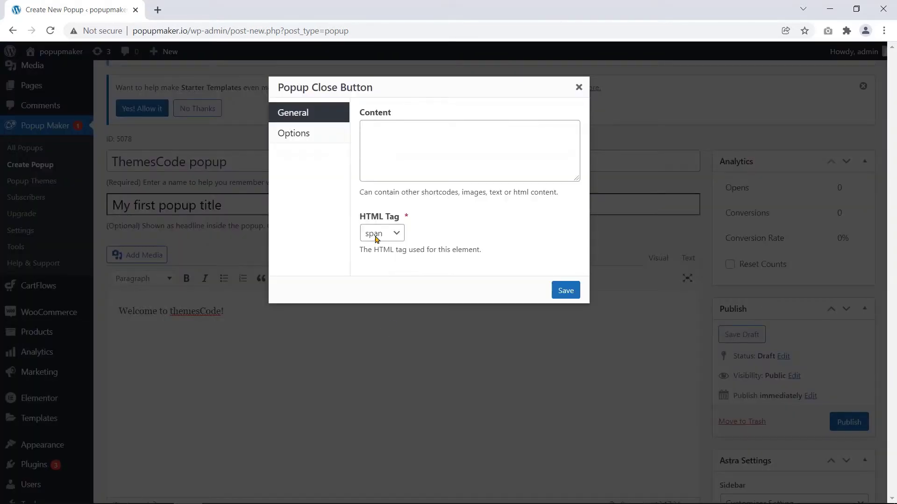
left_click(336, 143)
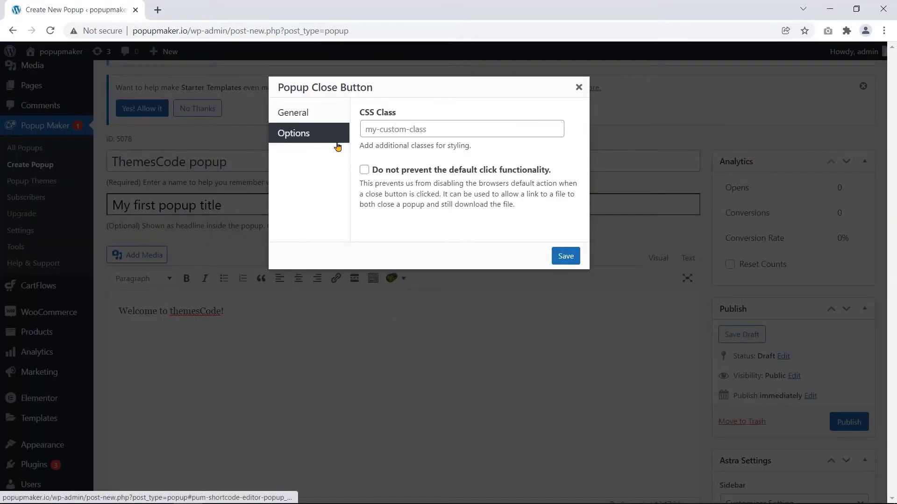
left_click(579, 88)
left_click(401, 279)
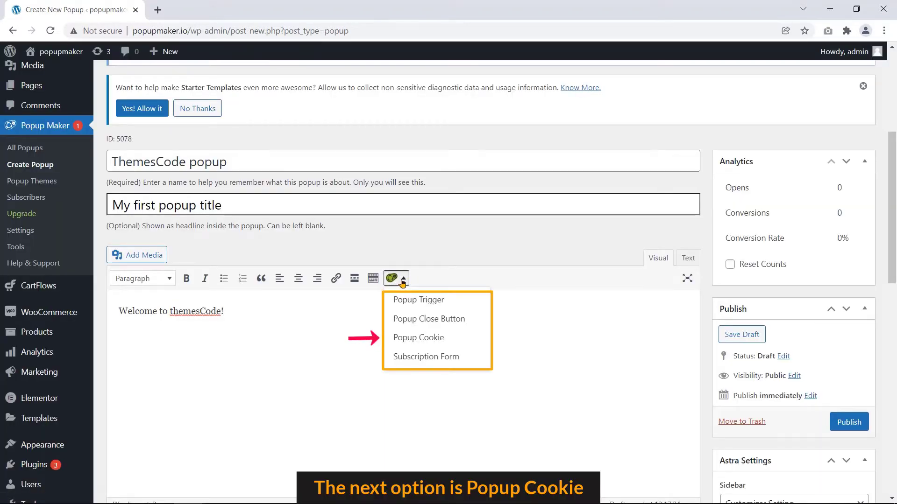
left_click(396, 339)
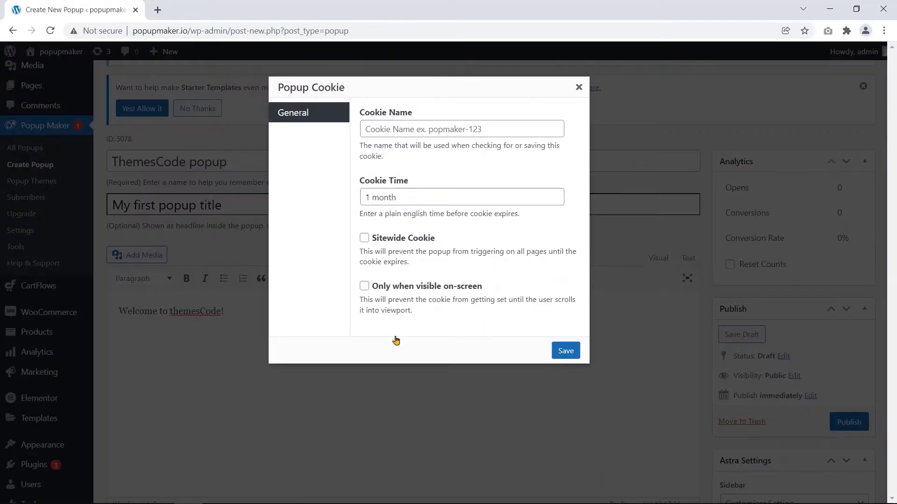
left_click(578, 89)
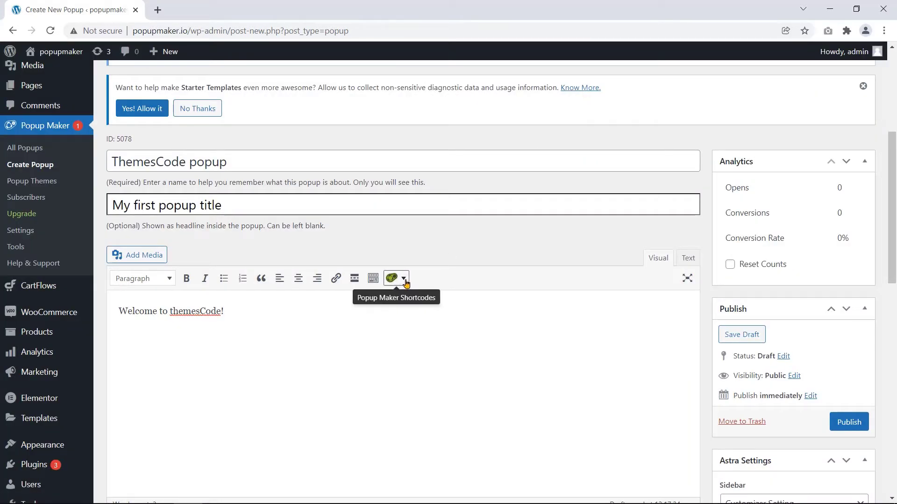
left_click(405, 281)
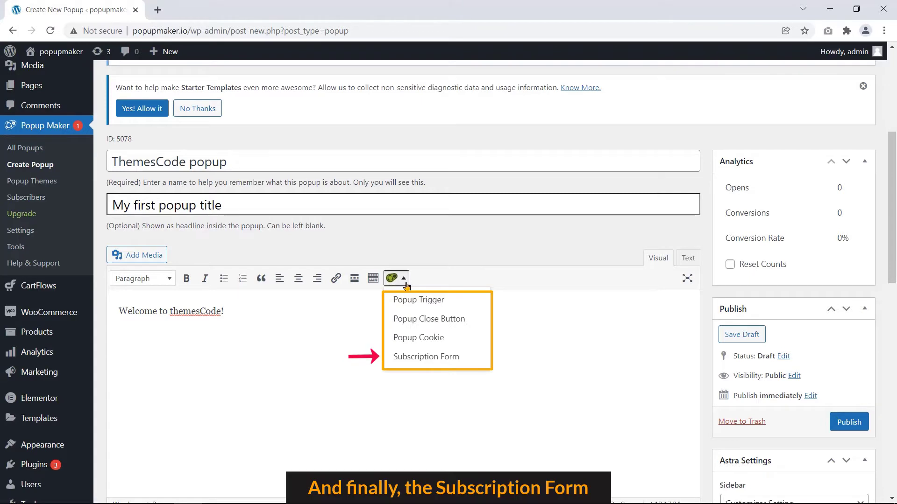
left_click(438, 367)
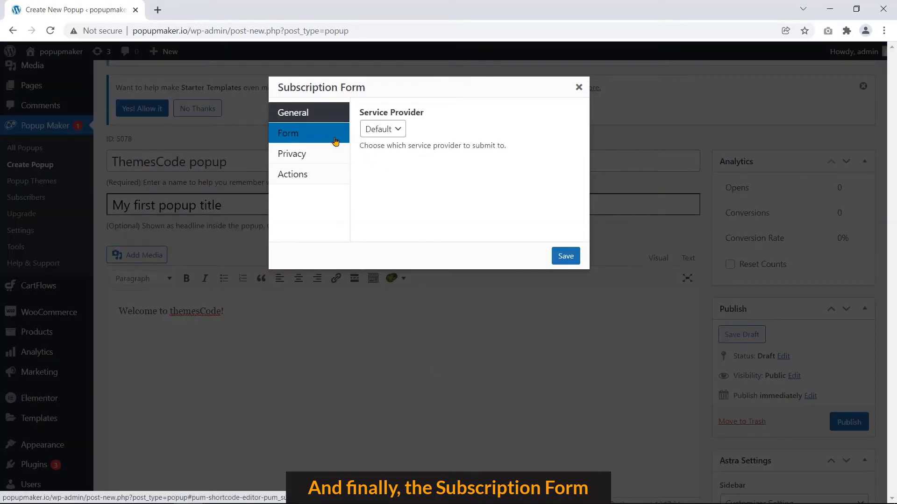
left_click(334, 140)
left_click(330, 157)
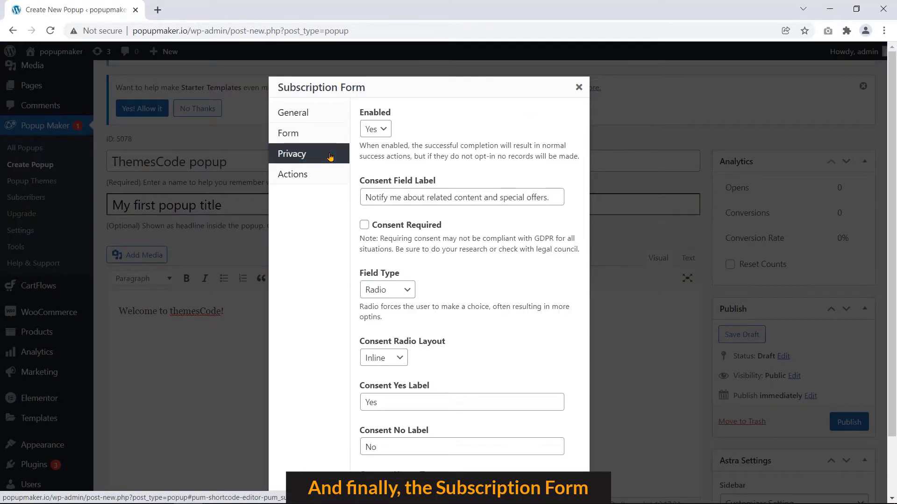
scroll(458, 268, "down", 2)
scroll(455, 274, "up", 2)
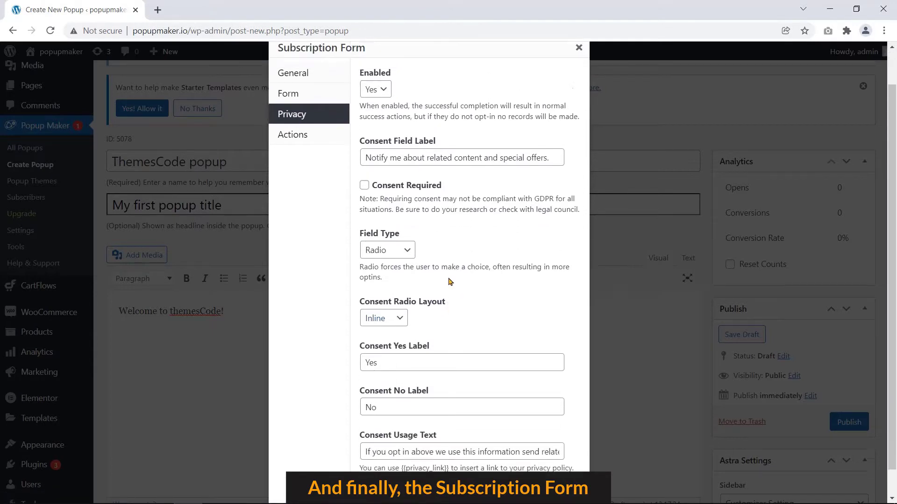
left_click(330, 177)
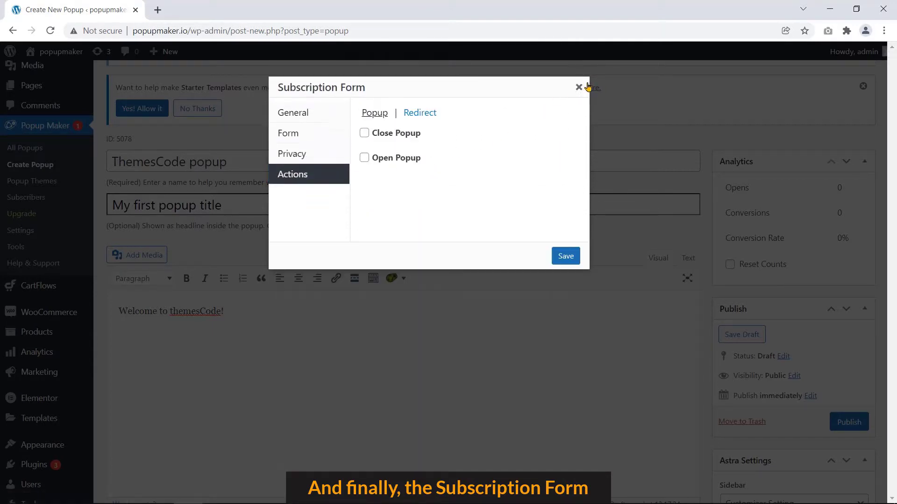
left_click(430, 114)
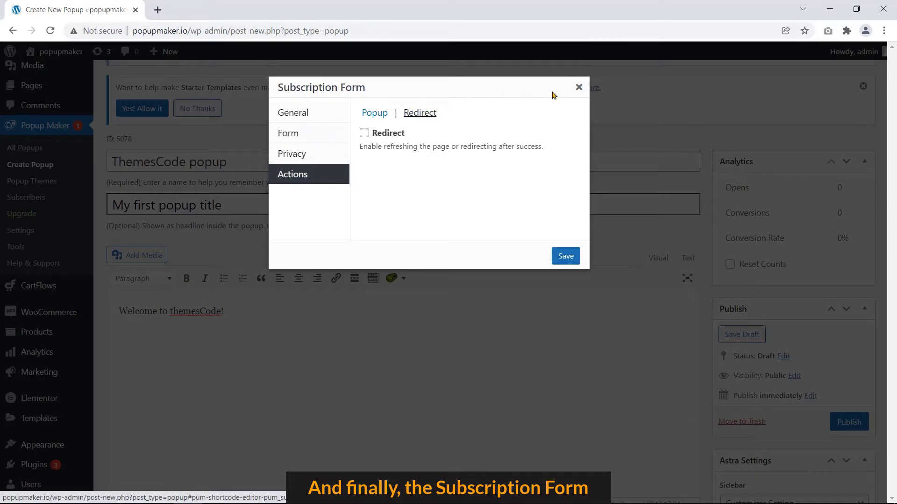
left_click(579, 88)
scroll(417, 335, "down", 4)
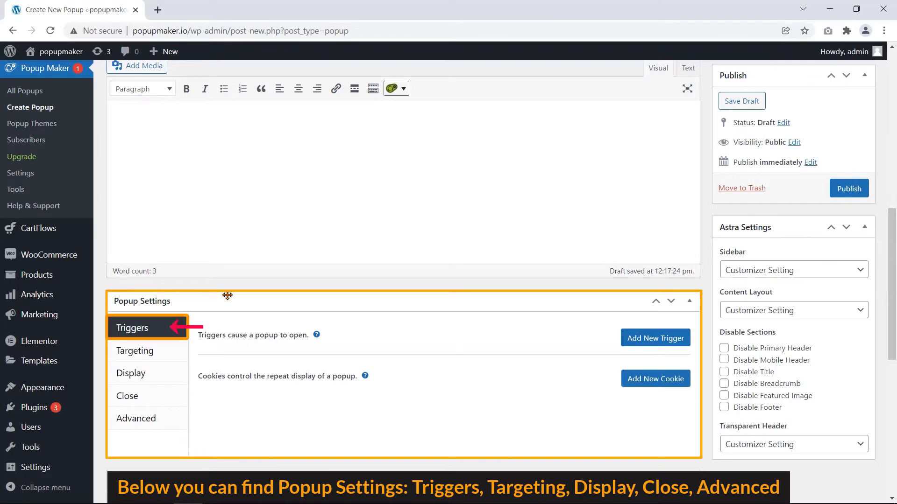
Browse the popup's Targeting, Display, Close and Advanced settings and the Custom Fields box
left_click(163, 332)
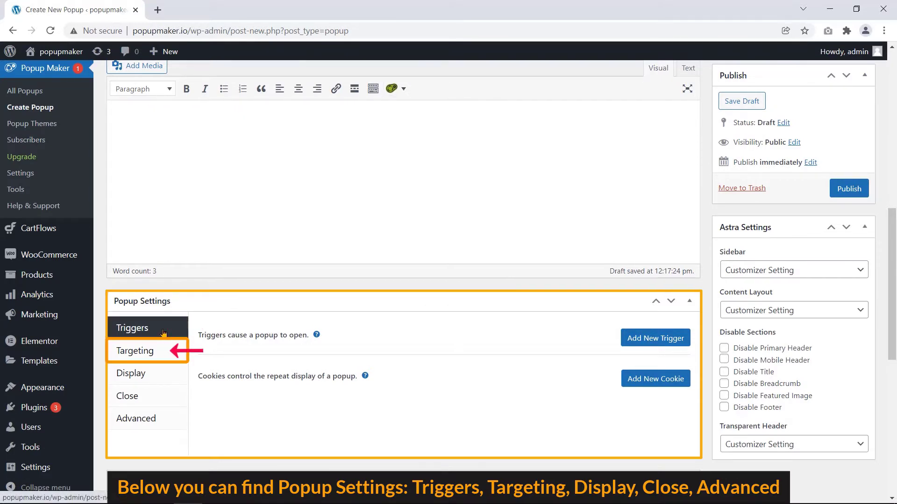
left_click(173, 356)
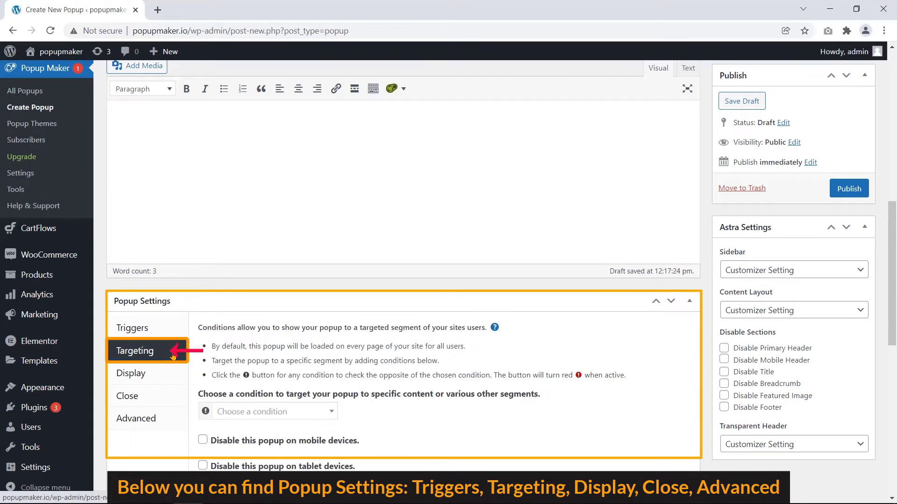
scroll(173, 356, "down", 2)
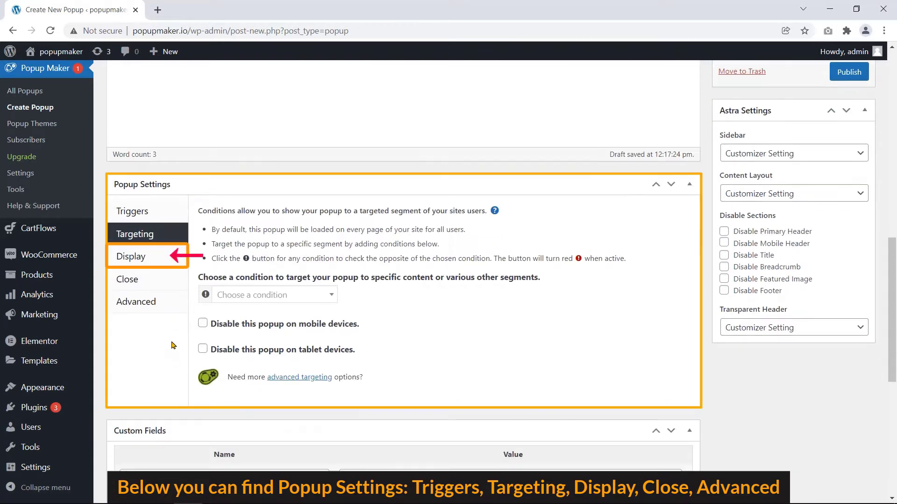
left_click(172, 259)
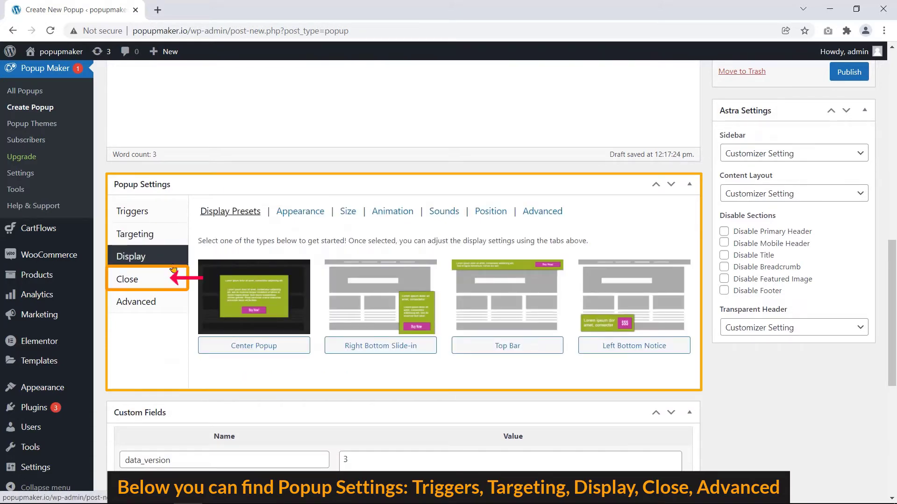
left_click(173, 282)
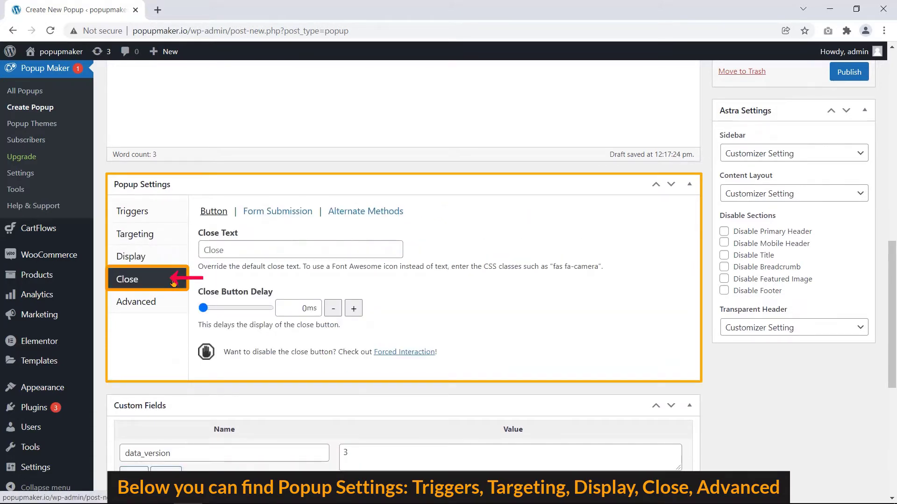
left_click(168, 307)
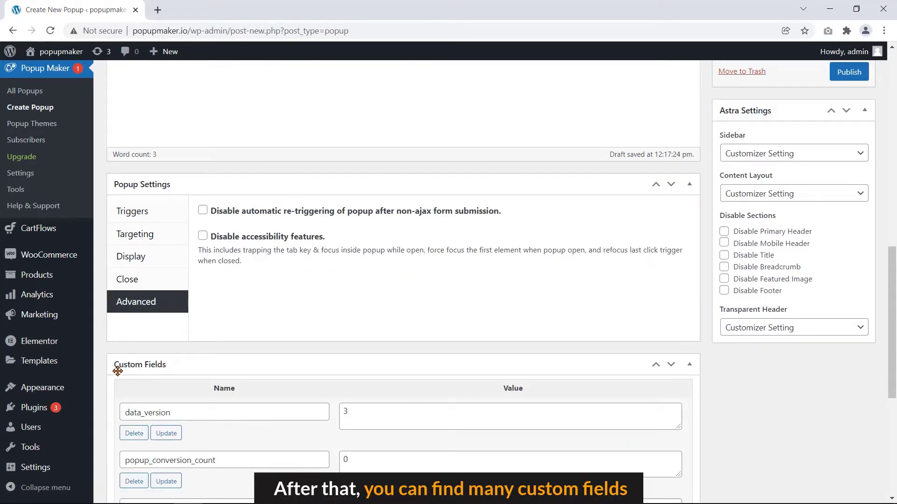
scroll(100, 327, "down", 6)
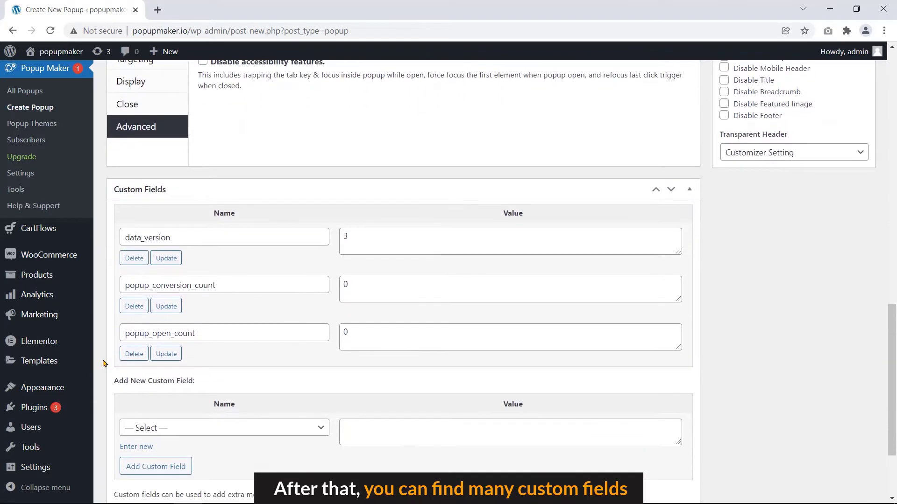
scroll(104, 363, "up", 4)
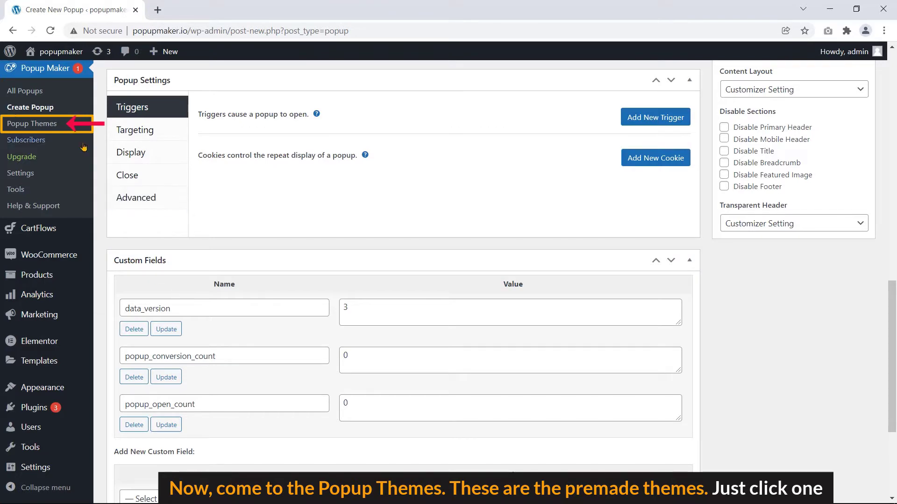
Open the Hello Box theme from the Popup Themes list
left_click(62, 125)
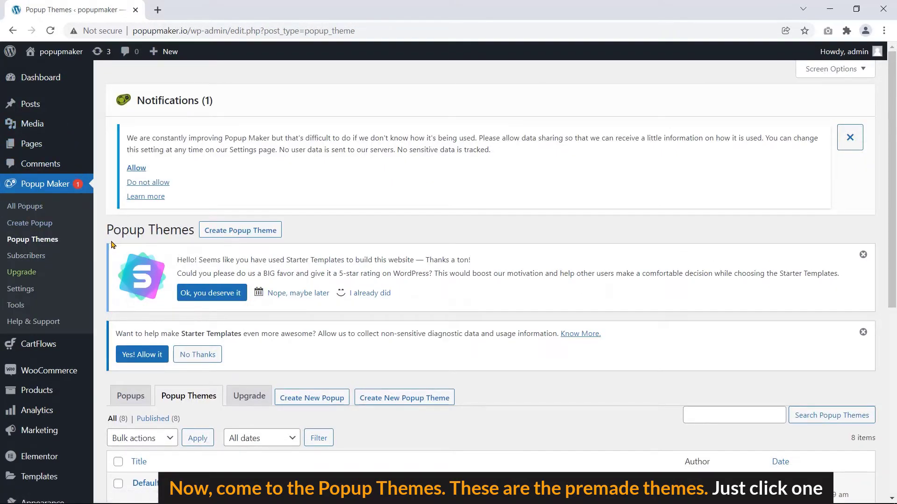
scroll(266, 348, "down", 6)
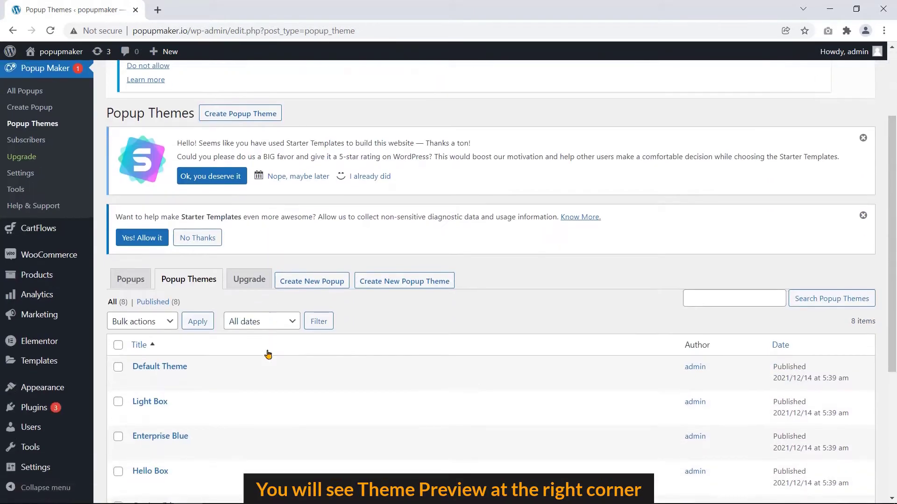
scroll(267, 333, "down", 1)
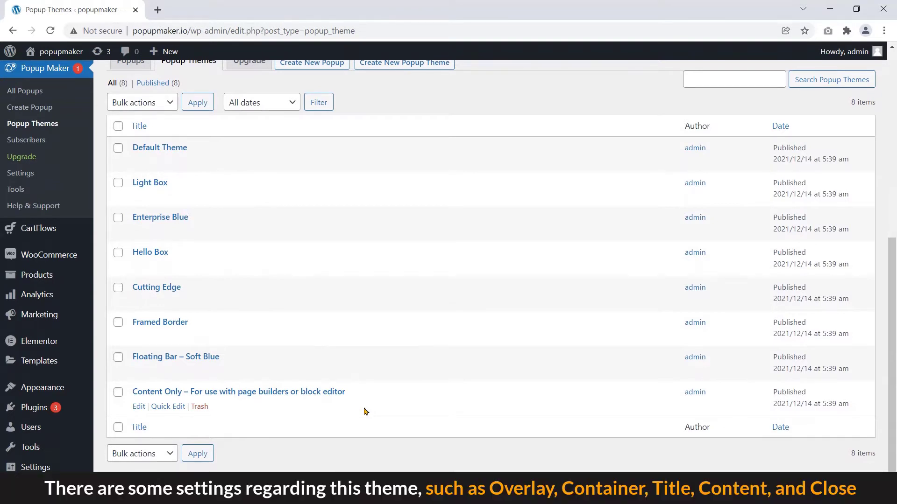
left_click(166, 252)
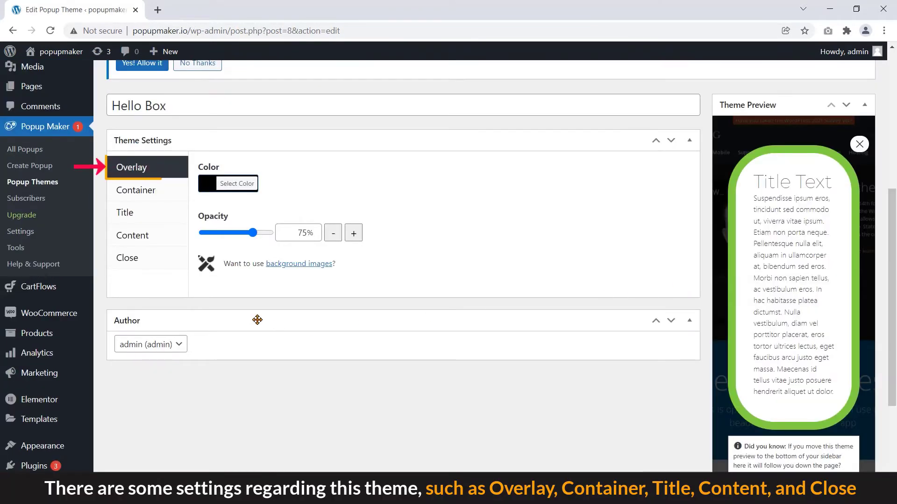
Review Hello Box's container, content and close-button settings (Top Right, -30px offsets)
left_click(163, 185)
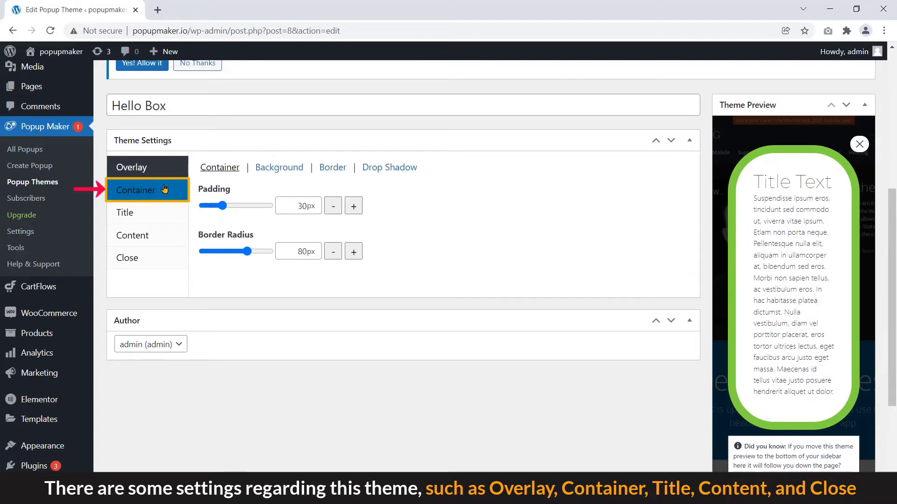
left_click(160, 234)
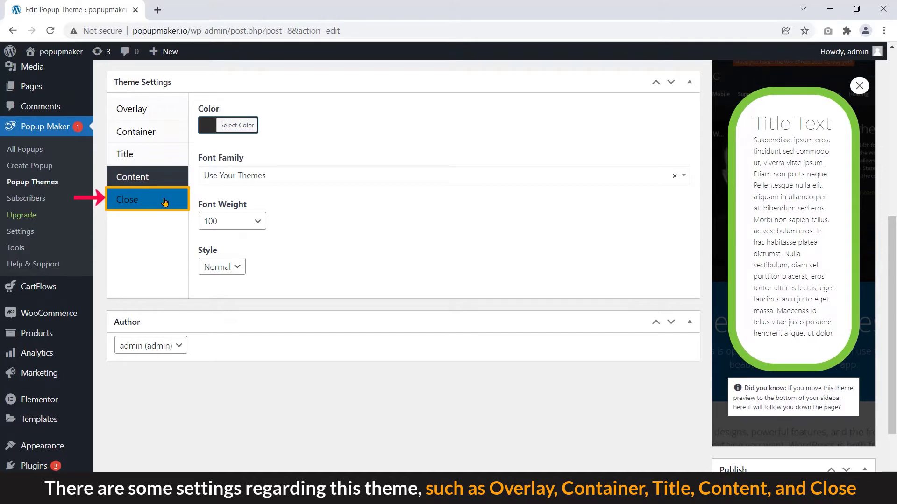
left_click(164, 202)
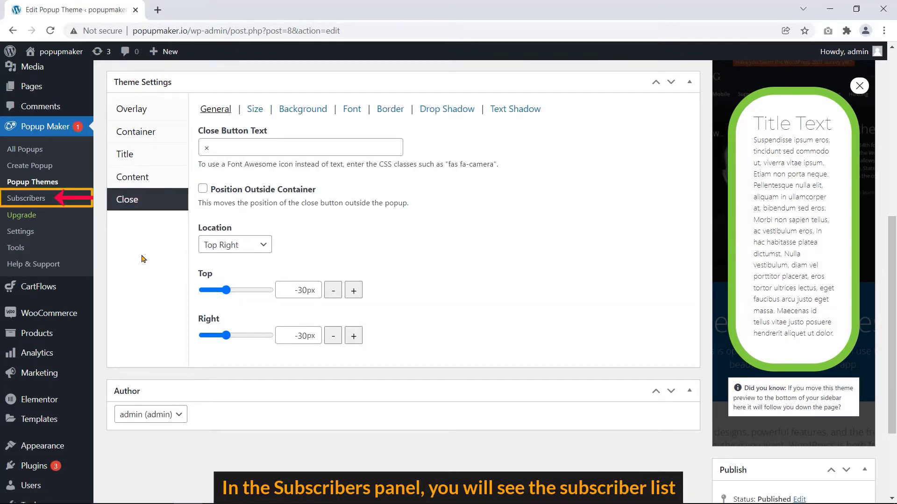
left_click(54, 199)
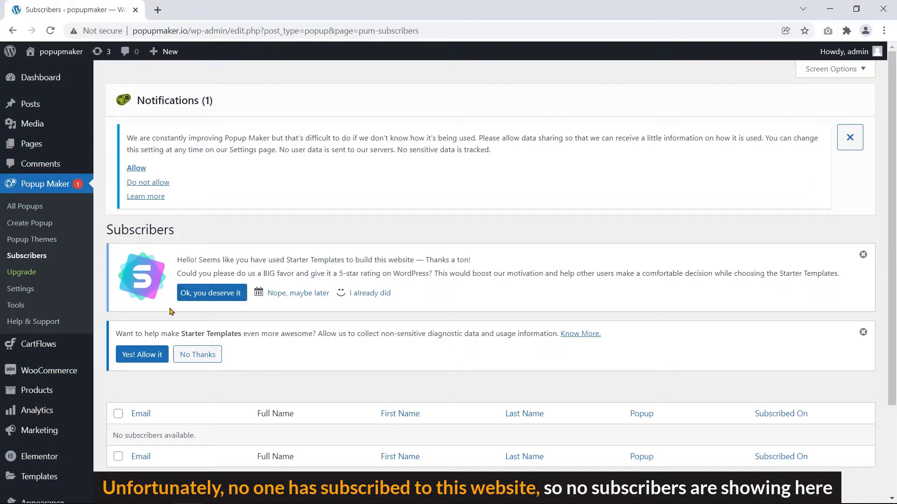
Check the empty Subscribers list, then view Popup Maker Settings' General options
scroll(265, 306, "down", 1)
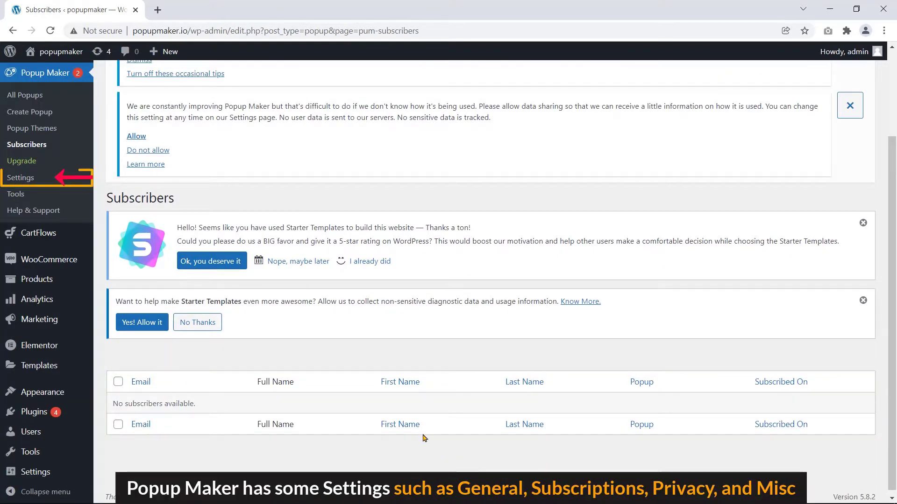
left_click(32, 183)
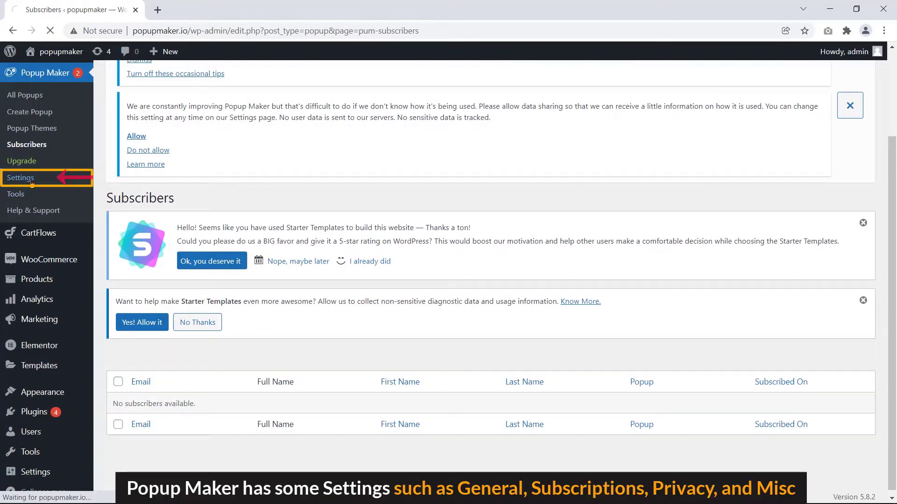
scroll(128, 345, "down", 5)
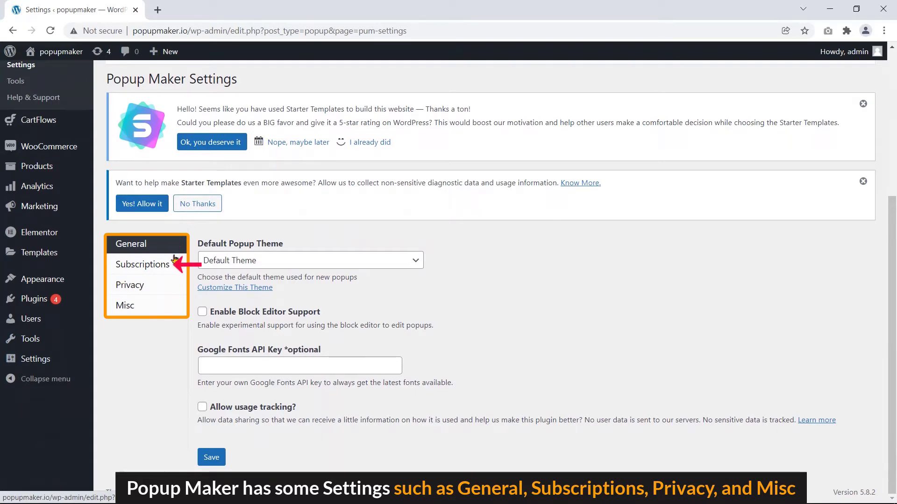
Review the Subscriptions, Privacy and Misc tabs of Popup Maker Settings
left_click(174, 258)
scroll(129, 361, "down", 3)
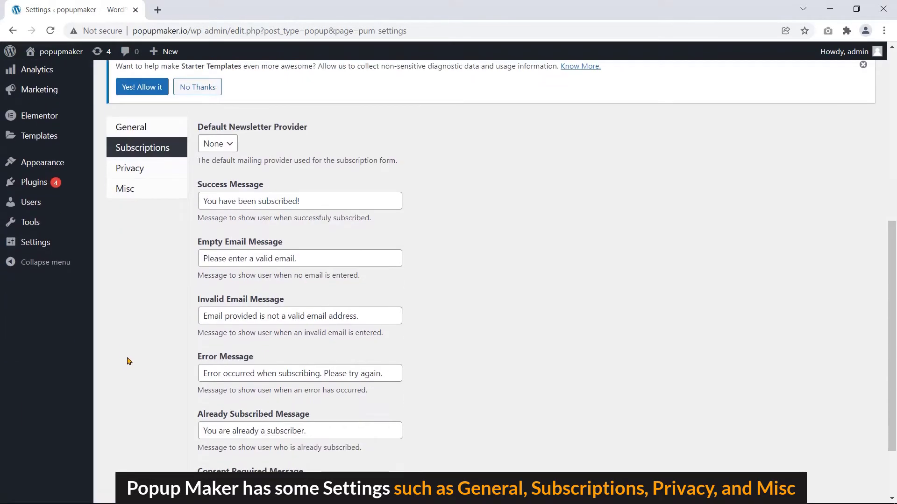
scroll(129, 361, "down", 2)
scroll(130, 361, "up", 1)
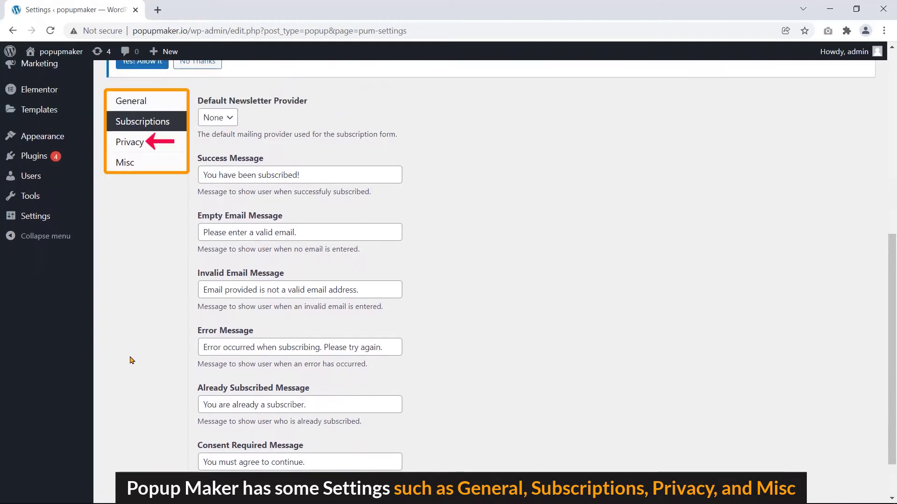
left_click(165, 152)
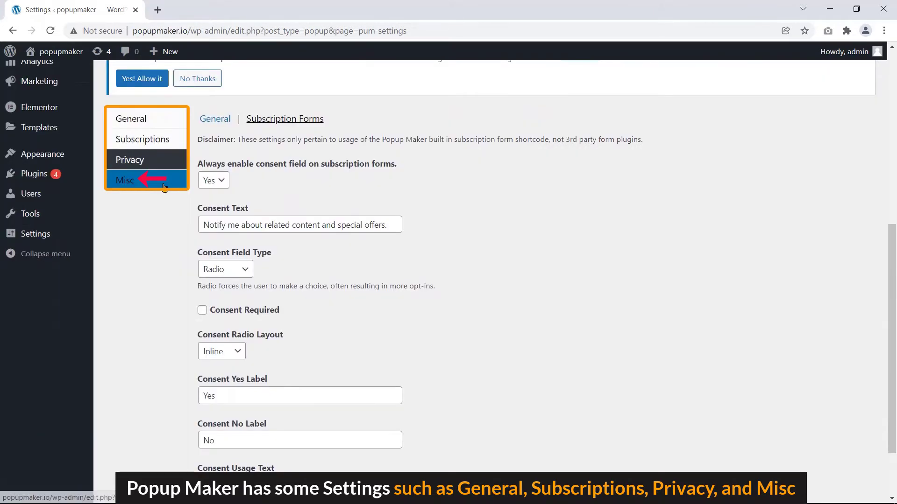
left_click(130, 177)
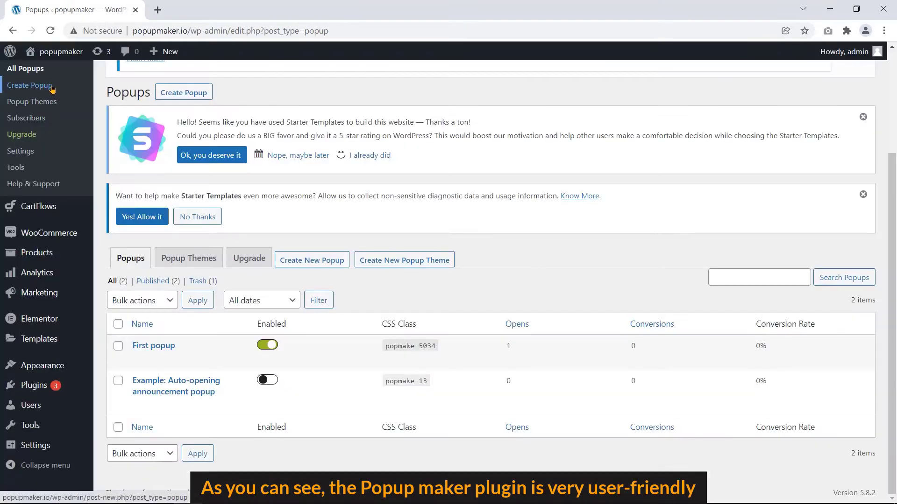
Create a popup named 'ThemesCode popup' with title 'My first popup title' and welcome text
left_click(29, 87)
scroll(104, 359, "down", 5)
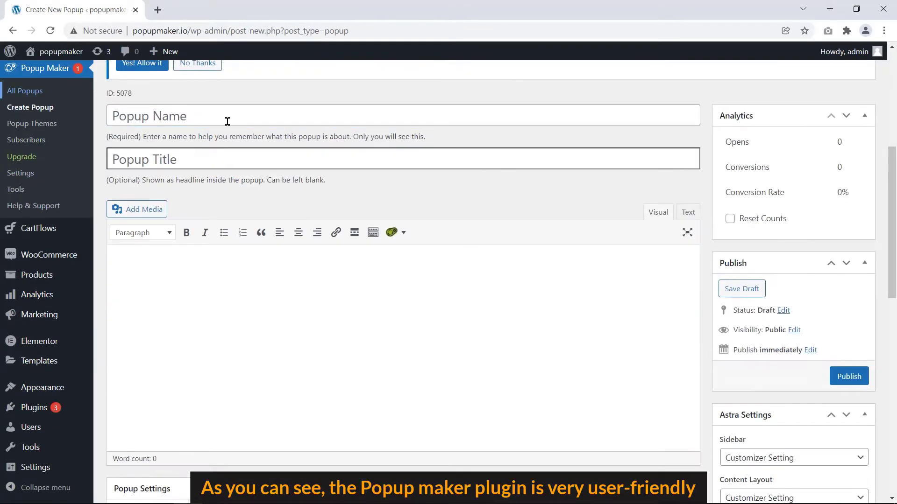
left_click(234, 115)
type("ThemesCode popup")
left_click(252, 157)
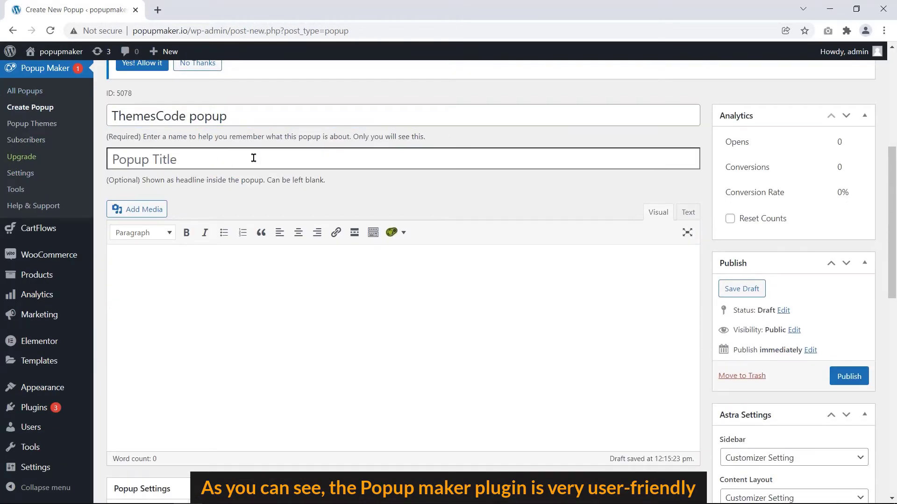
type("My first popup titleWelcome to themesCode!")
Insert a Popup Trigger shortcode into the popup content and view its options
scroll(266, 326, "up", 1)
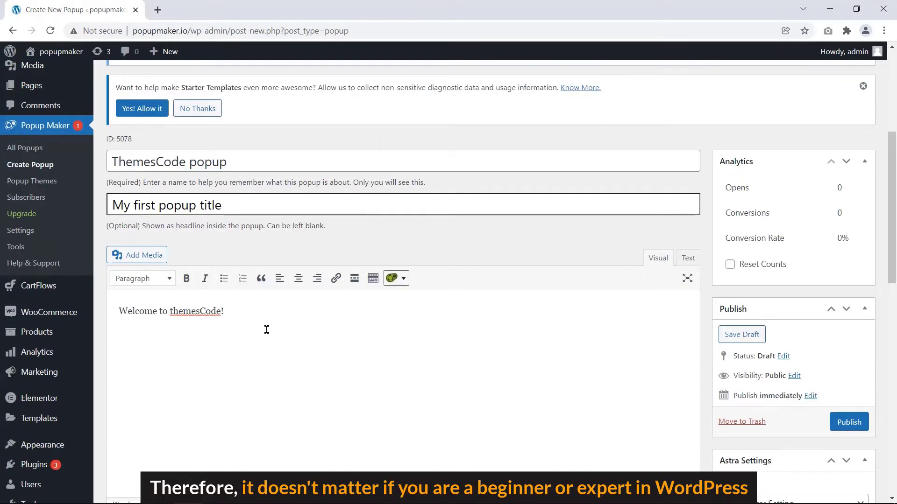
left_click(403, 279)
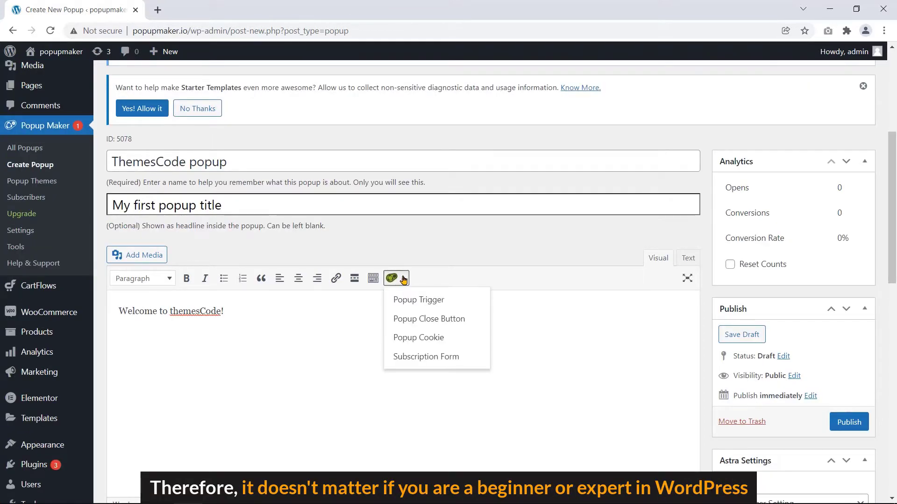
left_click(399, 302)
left_click(331, 136)
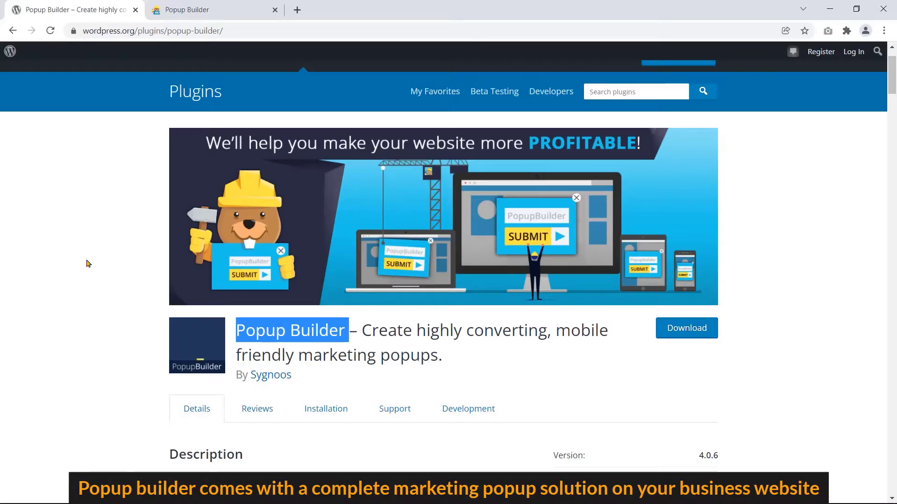
Scroll the Popup Builder plugin page on wordpress.org, then switch to popup-builder.com
scroll(86, 264, "down", 1)
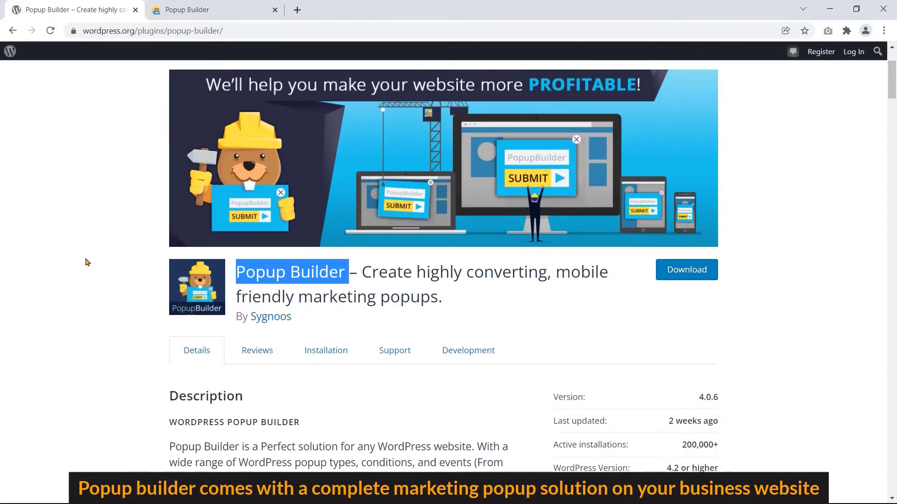
left_click(226, 5)
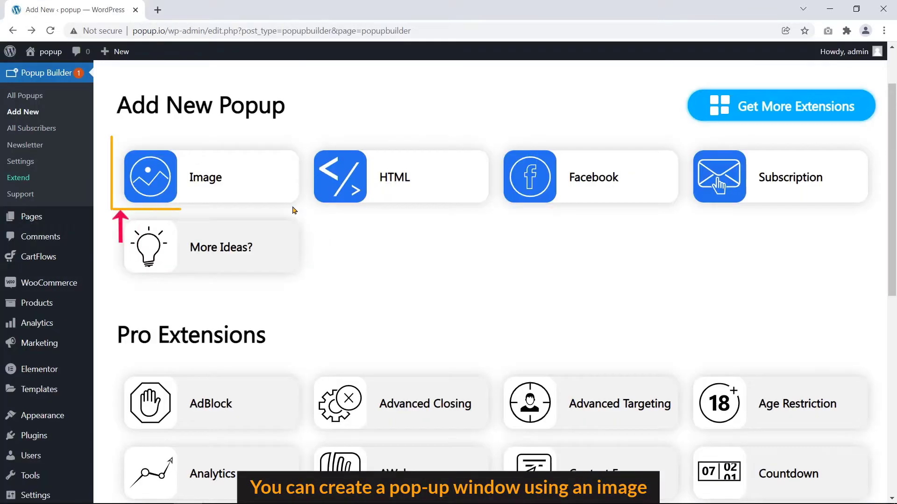
Preview the new Image popup editor, then return to the popup type choices
left_click(232, 184)
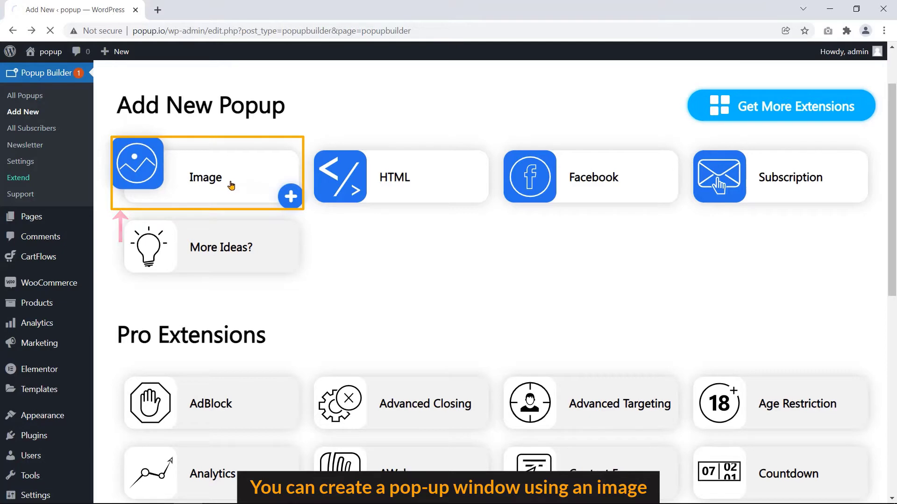
scroll(391, 240, "down", 1)
scroll(390, 238, "up", 1)
scroll(387, 243, "down", 10)
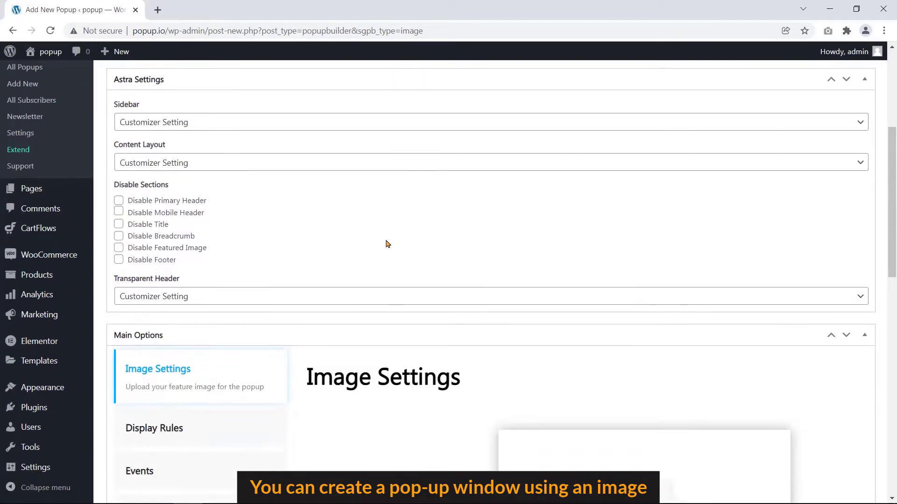
scroll(373, 314, "down", 7)
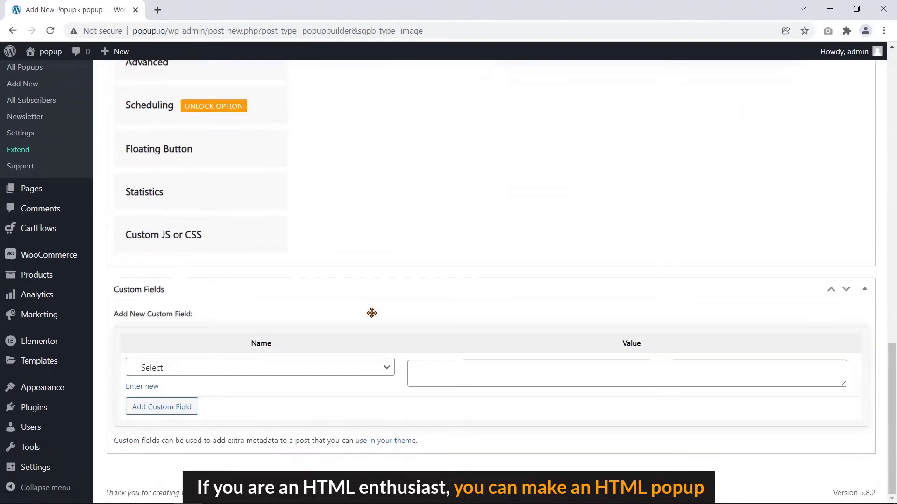
scroll(370, 257, "up", 15)
left_click(19, 183)
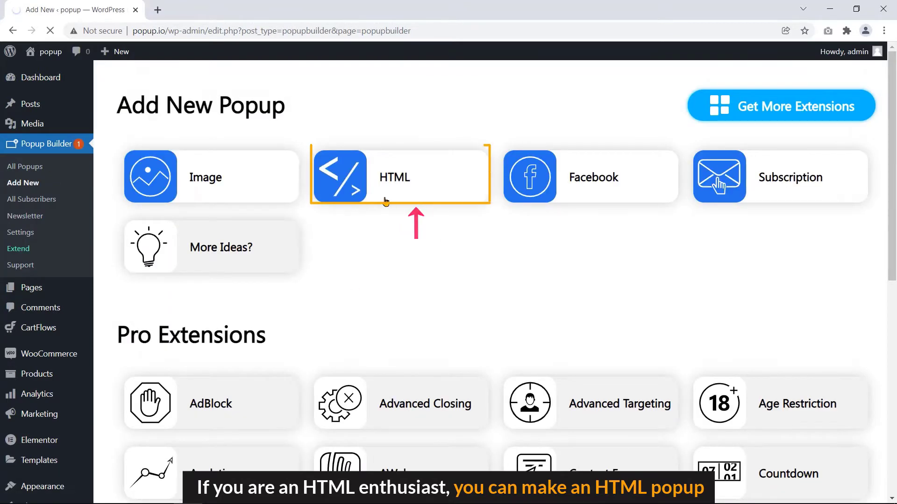
Preview the HTML popup editor, then leave it without saving
left_click(468, 183)
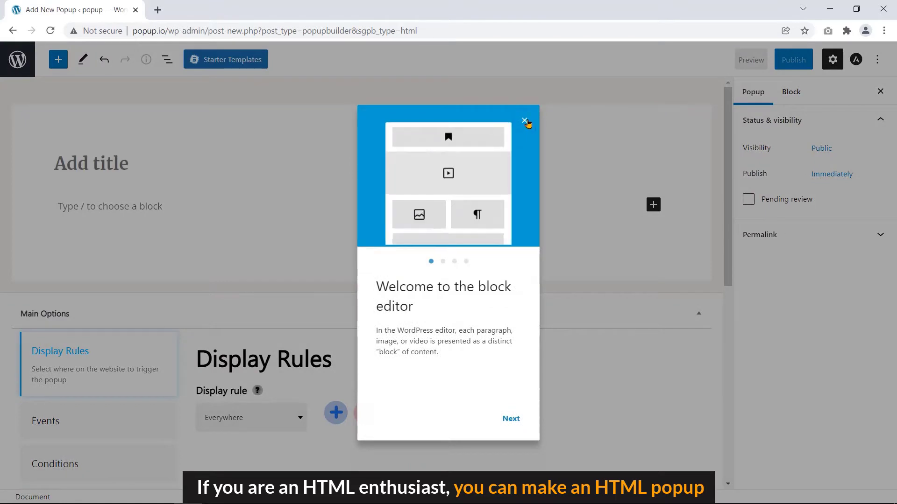
left_click(525, 121)
scroll(424, 340, "down", 8)
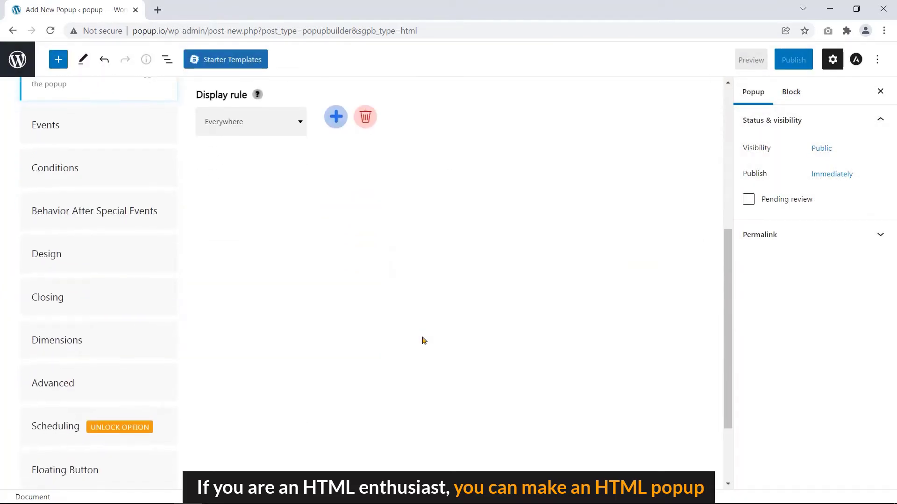
scroll(423, 340, "up", 8)
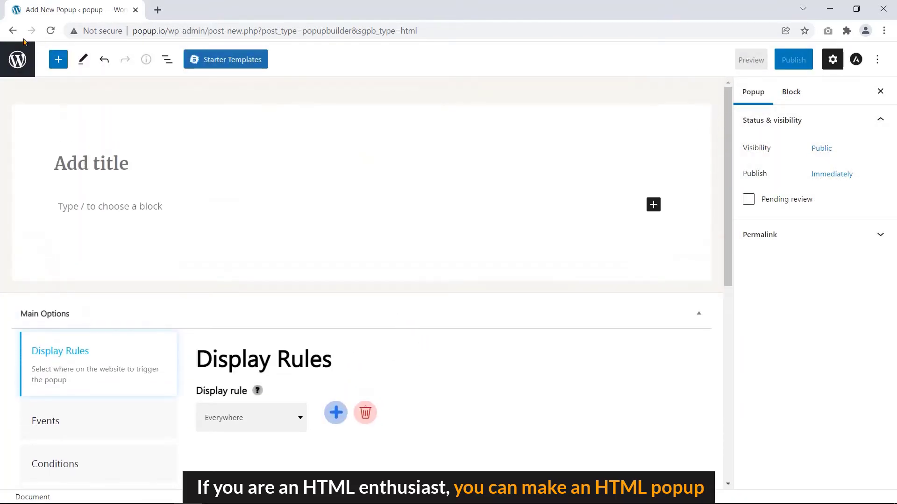
left_click(13, 30)
left_click(507, 96)
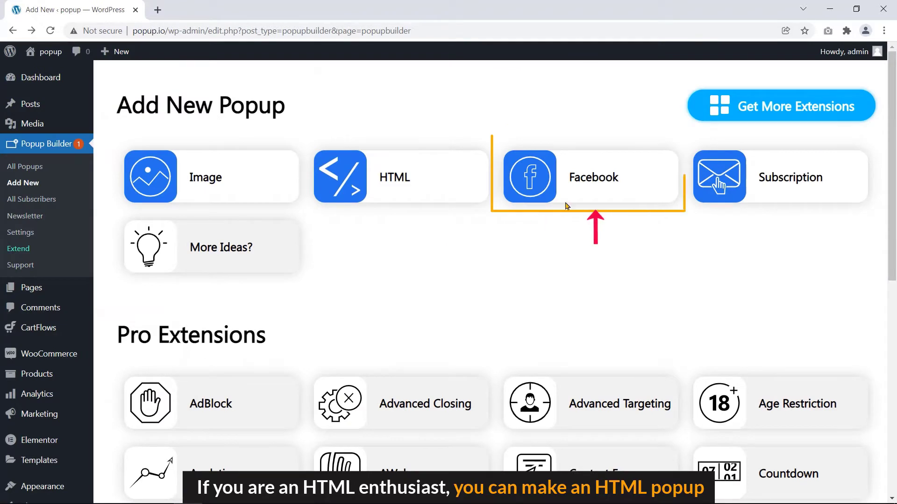
Preview the Facebook popup editor, then go back to the Add New Popup page
left_click(582, 189)
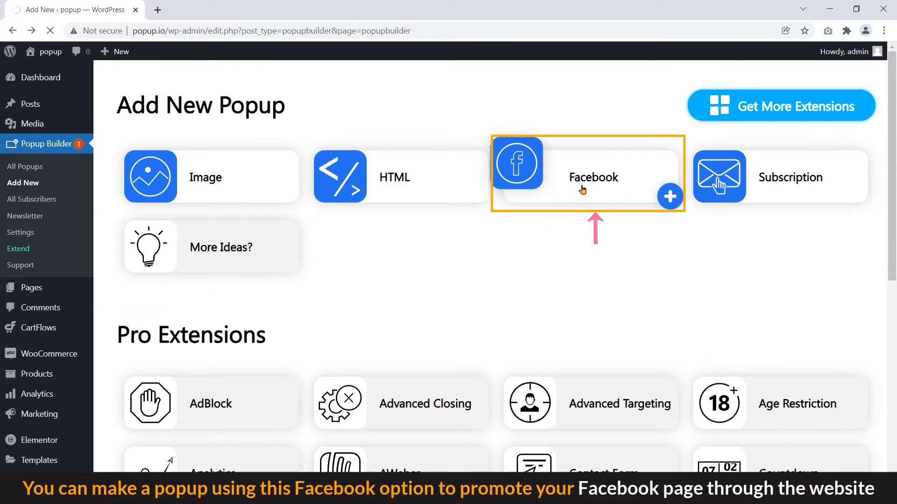
scroll(524, 230, "down", 3)
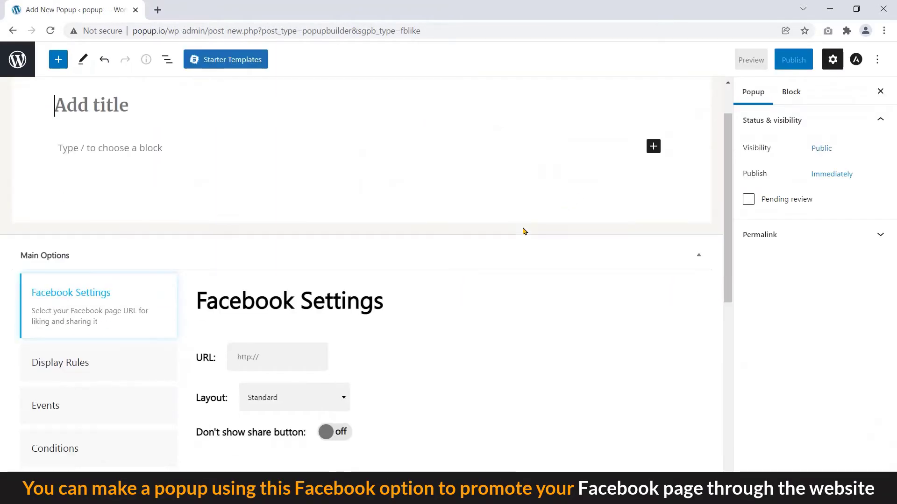
scroll(517, 237, "down", 7)
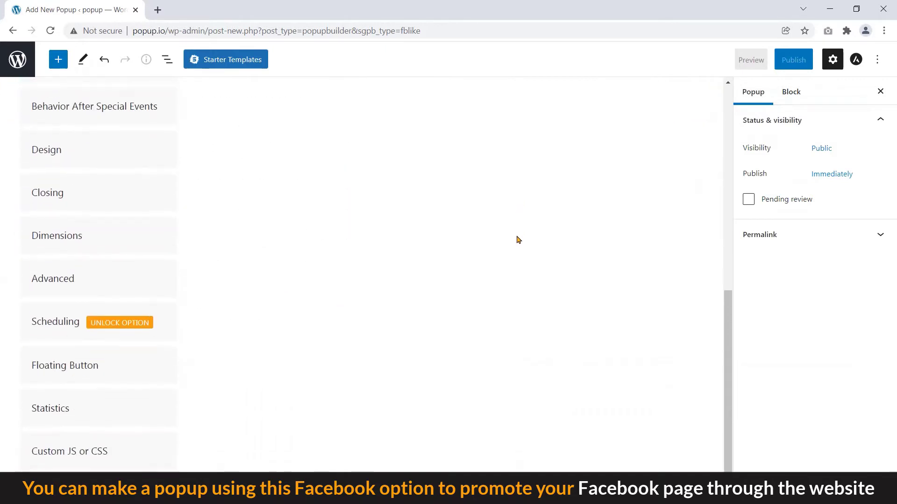
scroll(515, 239, "up", 6)
scroll(511, 241, "up", 3)
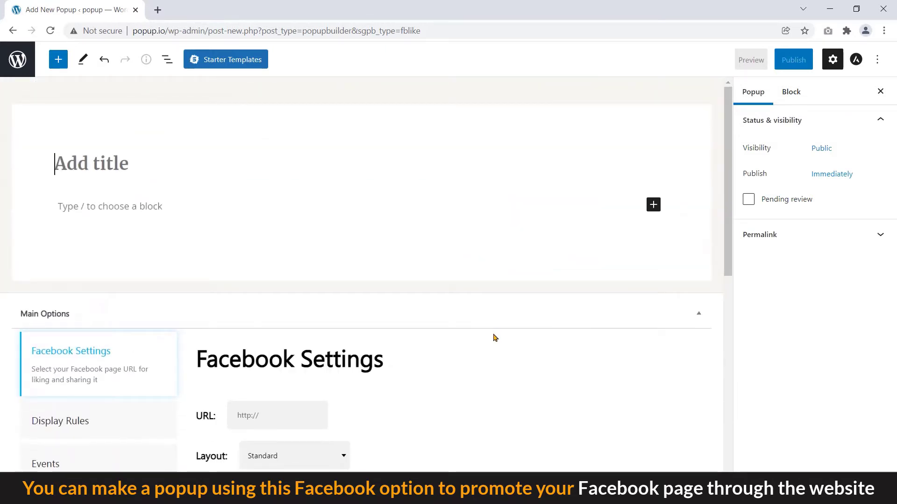
left_click(13, 30)
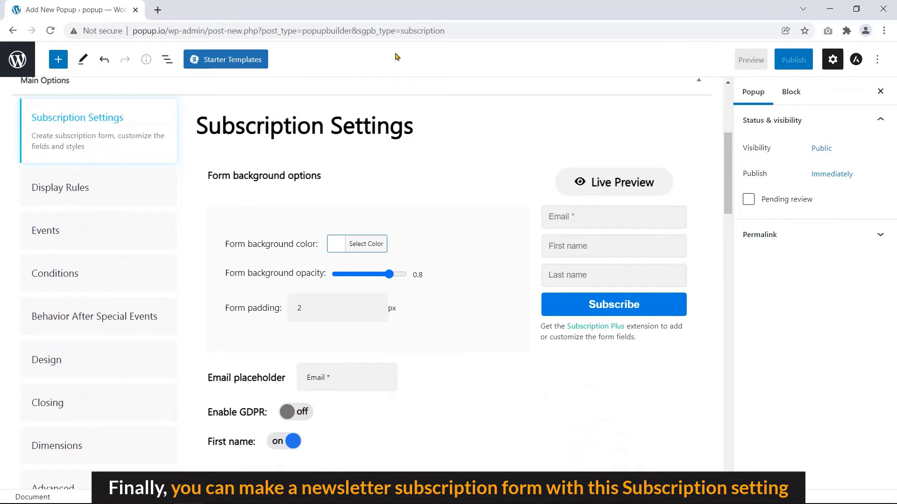
scroll(452, 397, "down", 20)
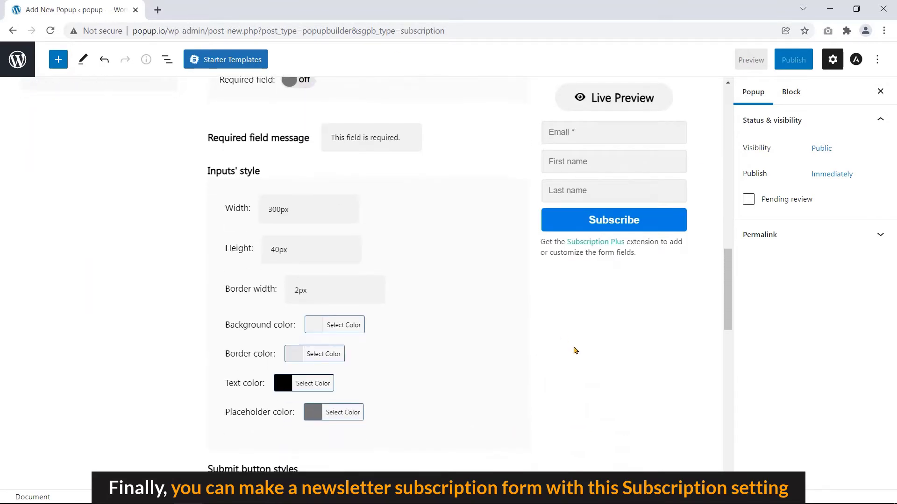
scroll(574, 351, "down", 9)
scroll(537, 365, "up", 6)
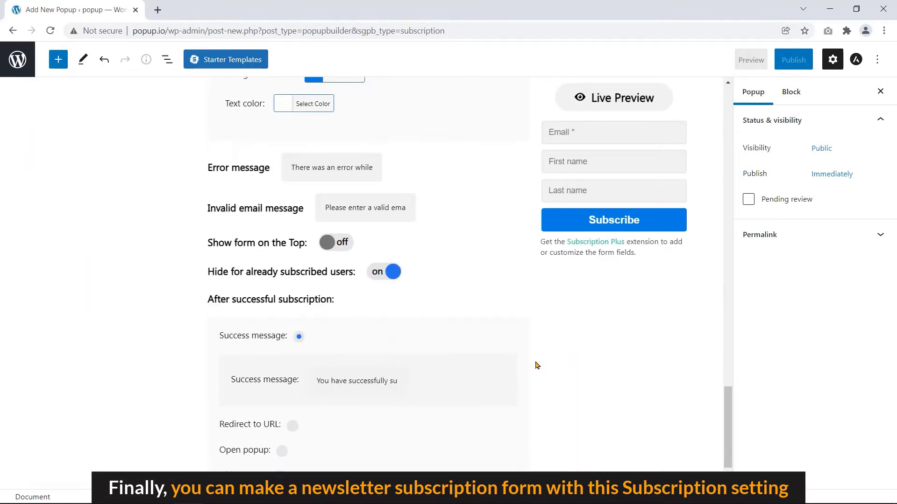
scroll(536, 365, "up", 20)
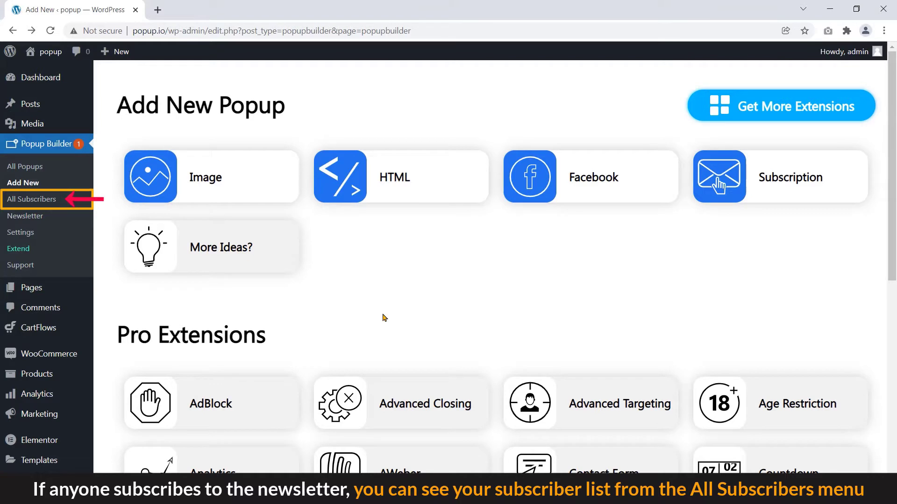
Browse Popup Builder's All Subscribers and Newsletter pages, then open General Settings and highlight its heading
left_click(65, 204)
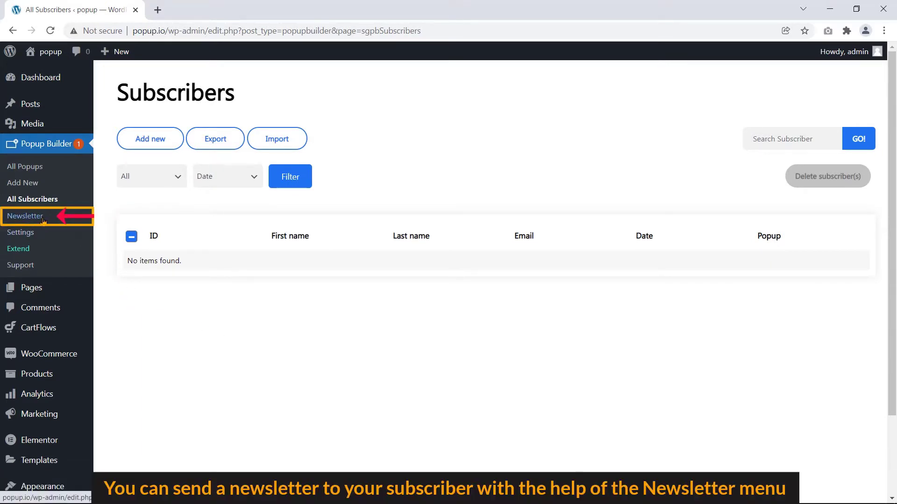
left_click(46, 217)
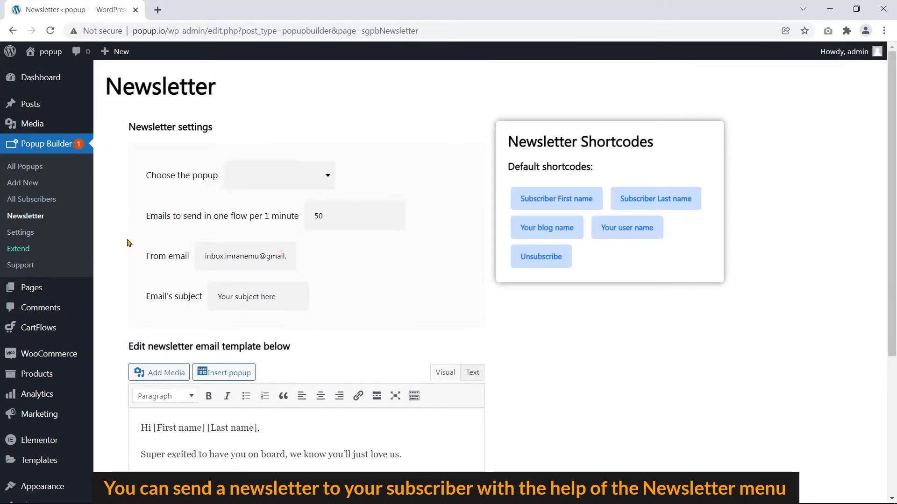
scroll(129, 246, "down", 5)
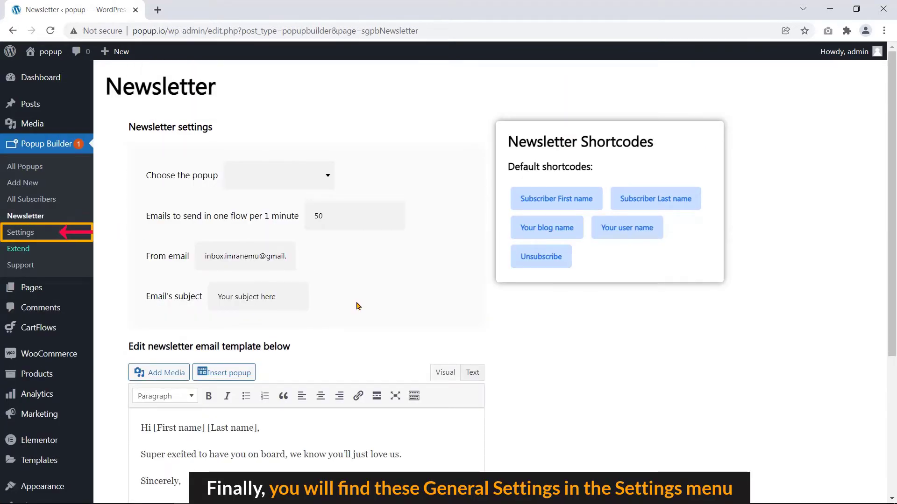
left_click(35, 233)
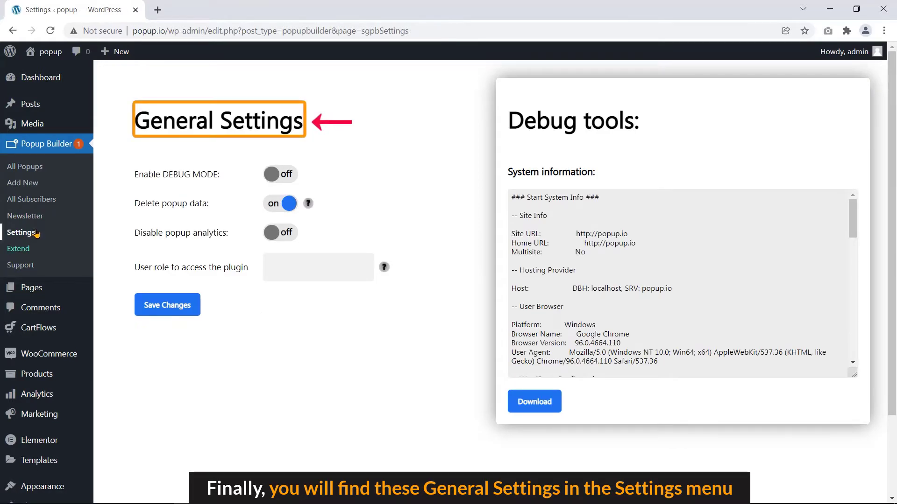
left_click_drag(136, 122, 303, 123)
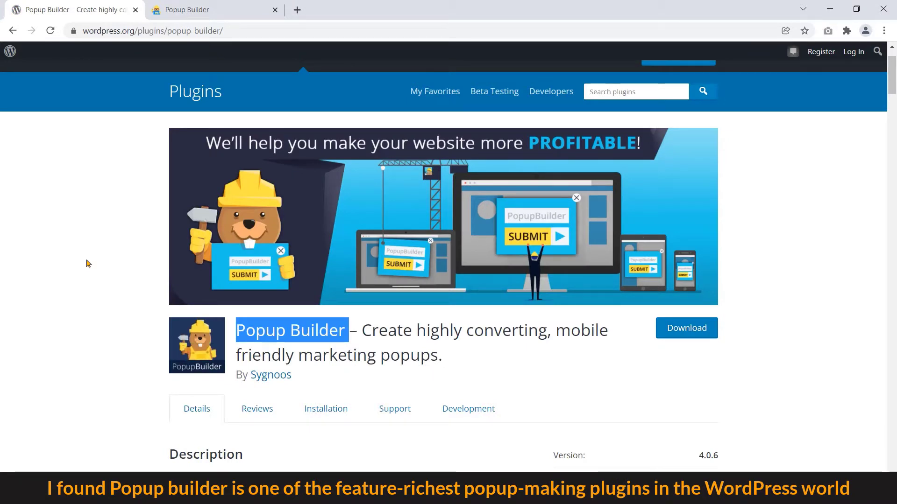
Scroll the Popup Builder plugin page, then switch to the Hustle Pro product page tab
scroll(86, 264, "down", 1)
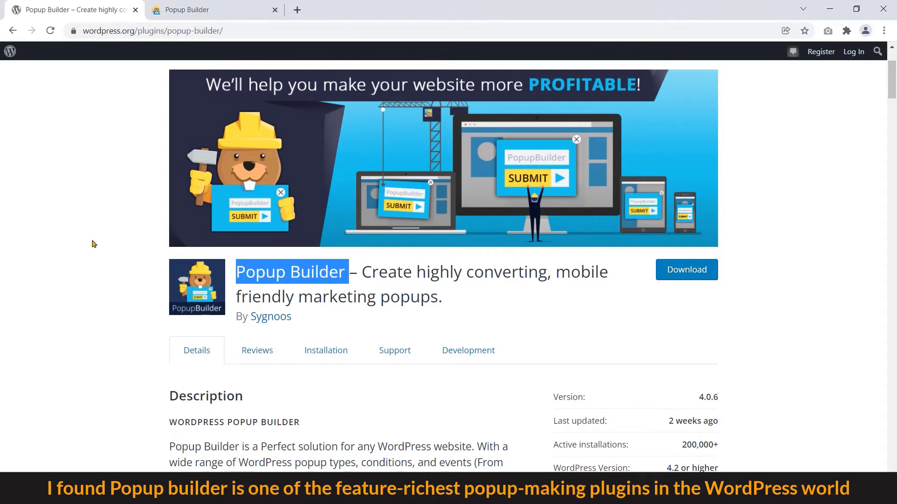
left_click(227, 5)
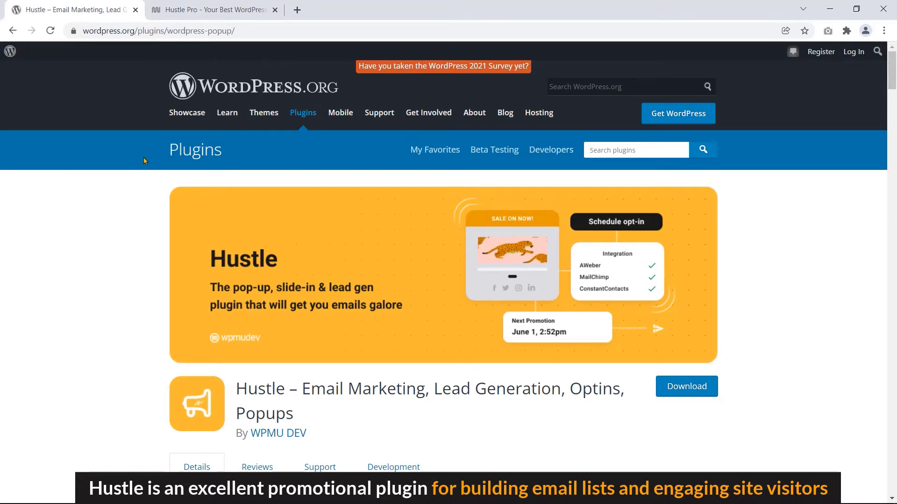
left_click(175, 17)
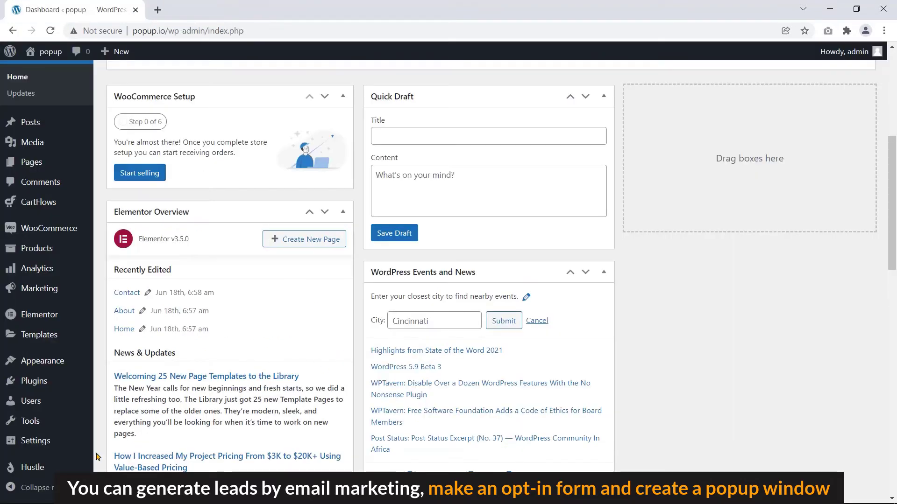
Open the Hustle Dashboard and highlight its Dashboard heading
mouse_move(41, 472)
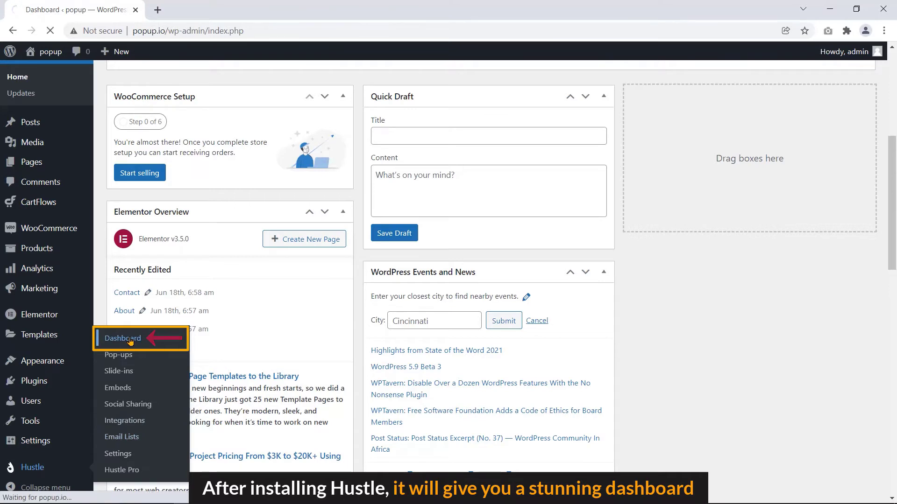
left_click(130, 341)
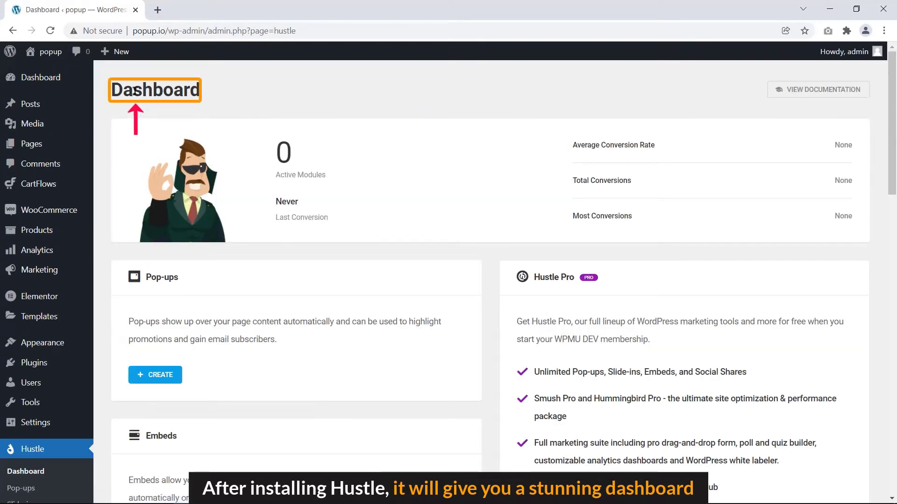
left_click_drag(119, 87, 209, 109)
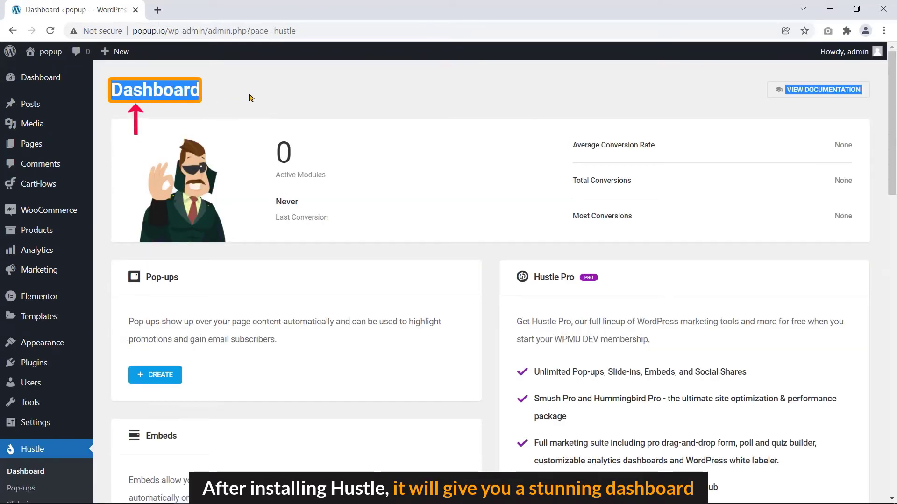
left_click(488, 304)
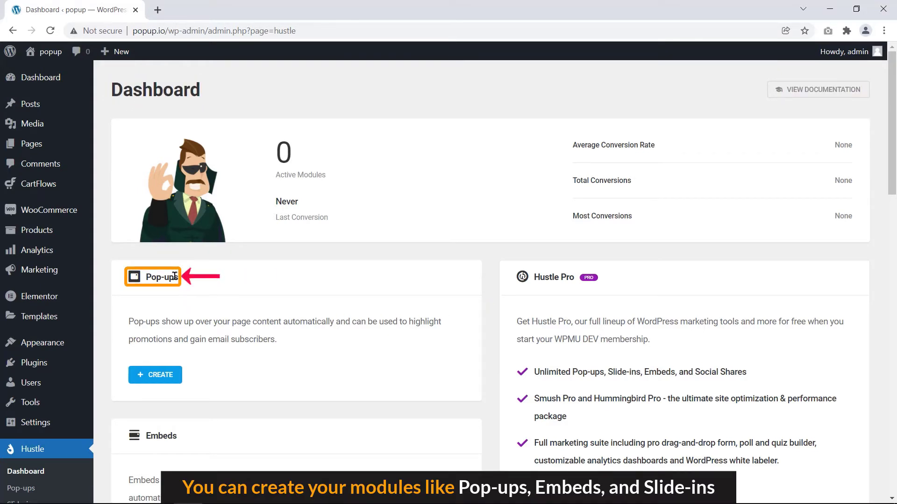
Scroll through the dashboard highlighting the Pop-ups, Embeds and Slide-ins module headings
left_click_drag(178, 276, 146, 277)
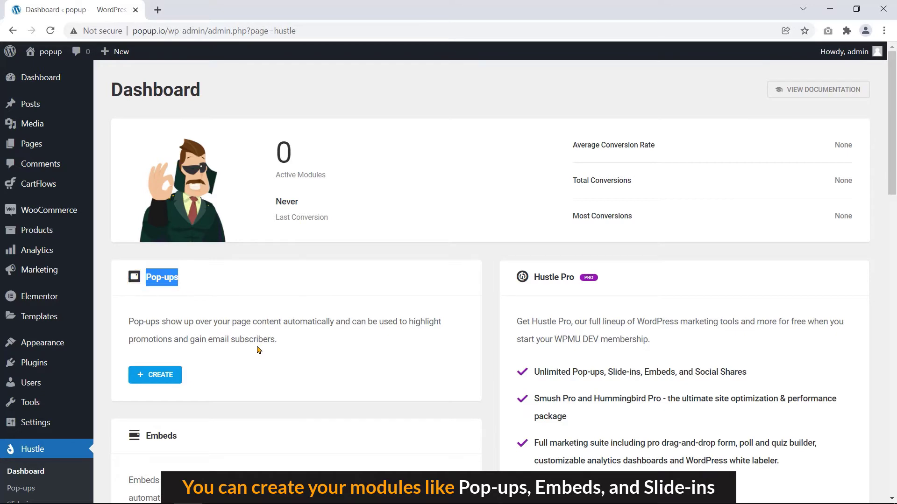
scroll(257, 349, "down", 2)
left_click_drag(177, 319, 145, 320)
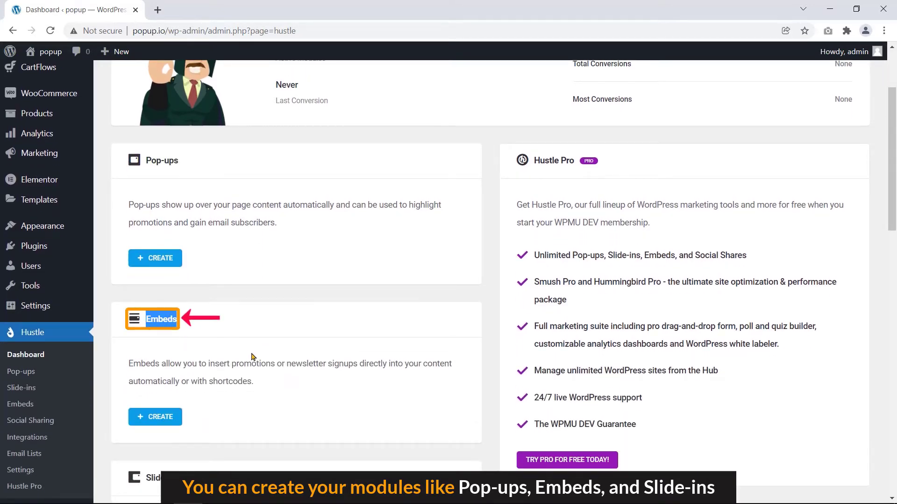
scroll(250, 357, "down", 2)
left_click_drag(179, 361, 145, 363)
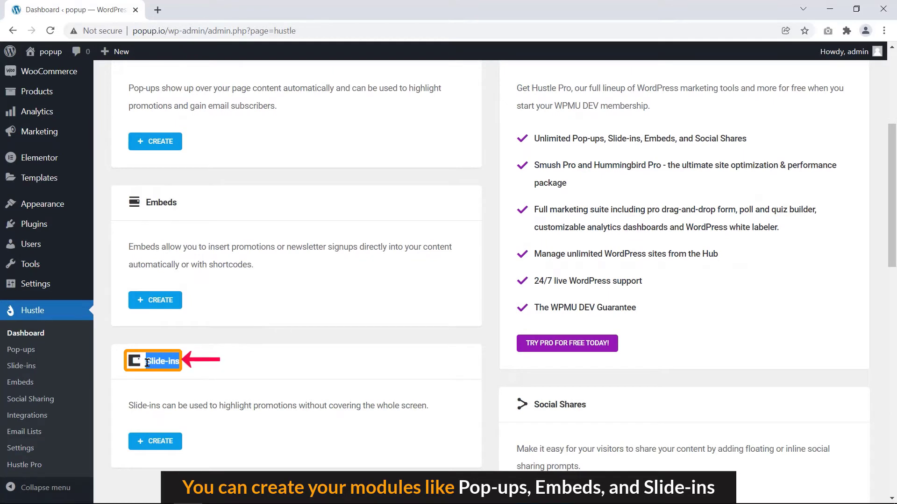
left_click(263, 373)
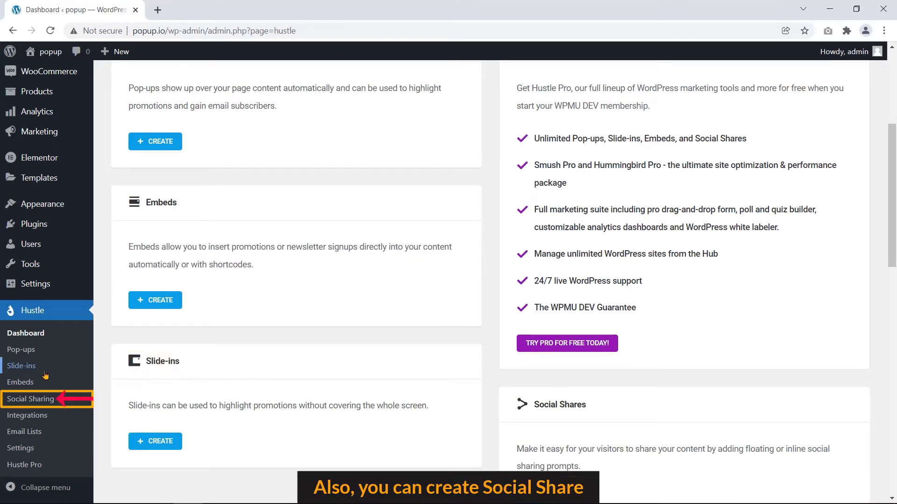
Glance at the empty Social Sharing page, then return to the Hustle Dashboard and scroll down
left_click(54, 400)
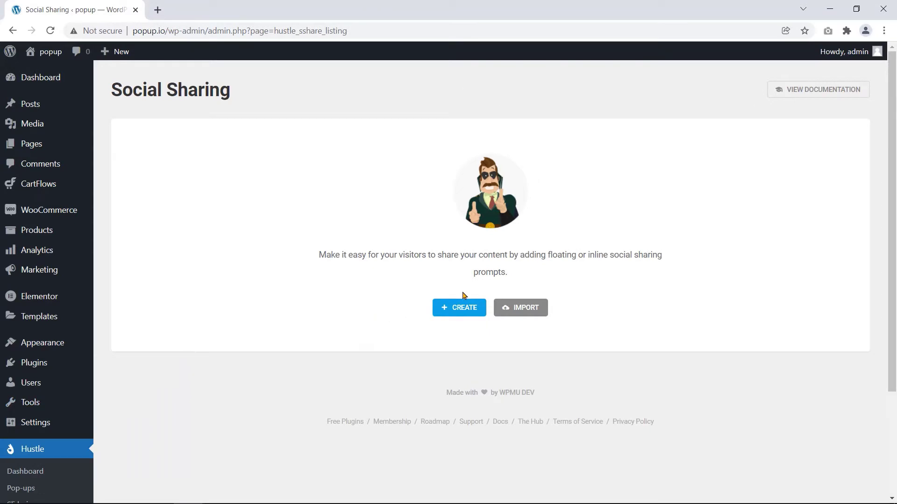
scroll(385, 310, "down", 3)
left_click(39, 352)
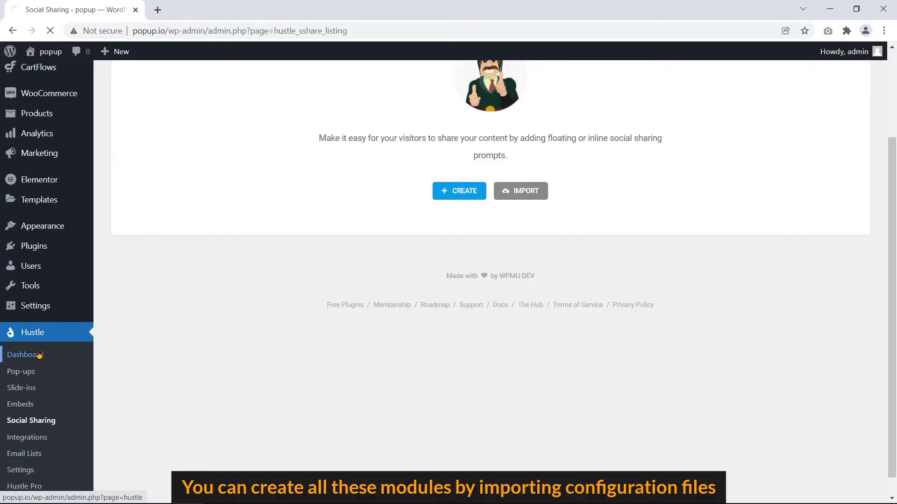
scroll(348, 294, "down", 3)
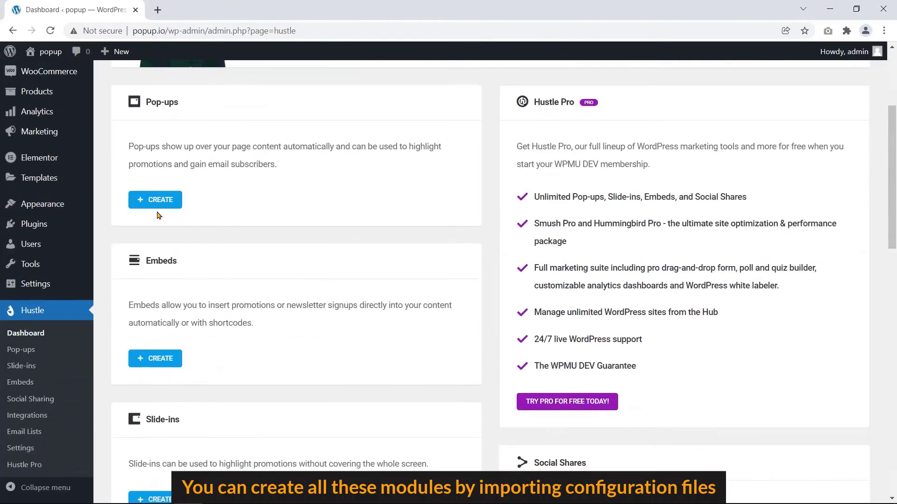
scroll(182, 420, "down", 1)
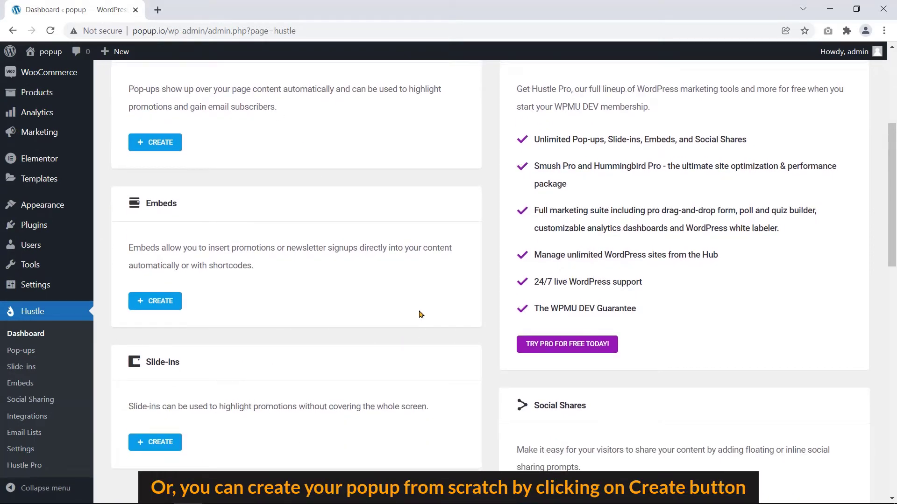
Start creating a new pop-up from the Pop-ups card, then close the create dialog
scroll(421, 314, "up", 1)
left_click(176, 203)
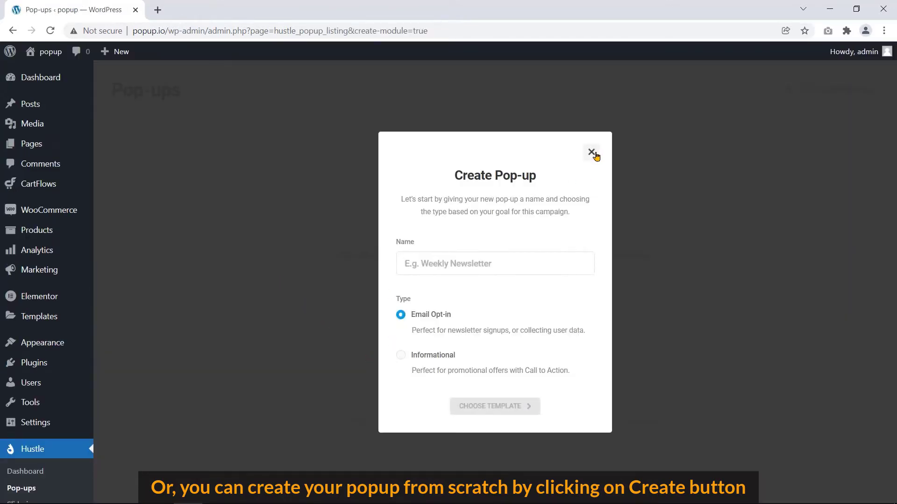
left_click(590, 153)
Open the Import Pop-up dialog, highlight its title and Configuration file label, then close it
left_click(520, 311)
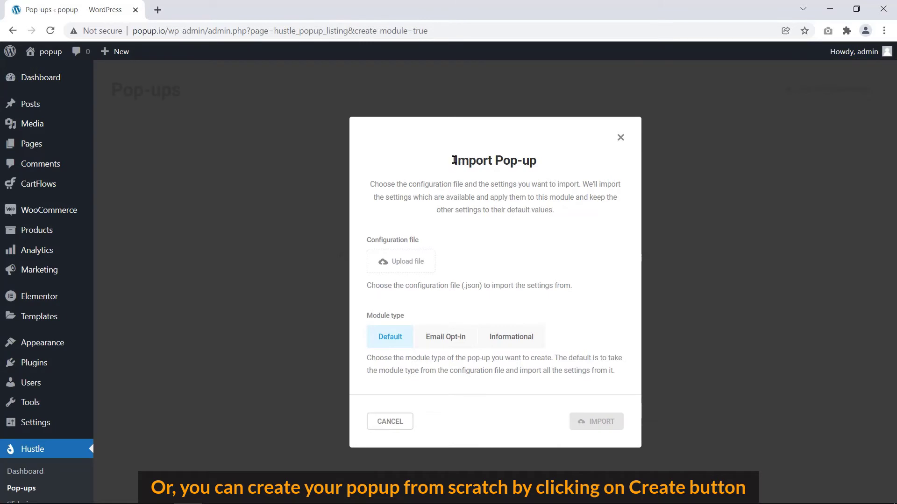
left_click_drag(454, 160, 533, 159)
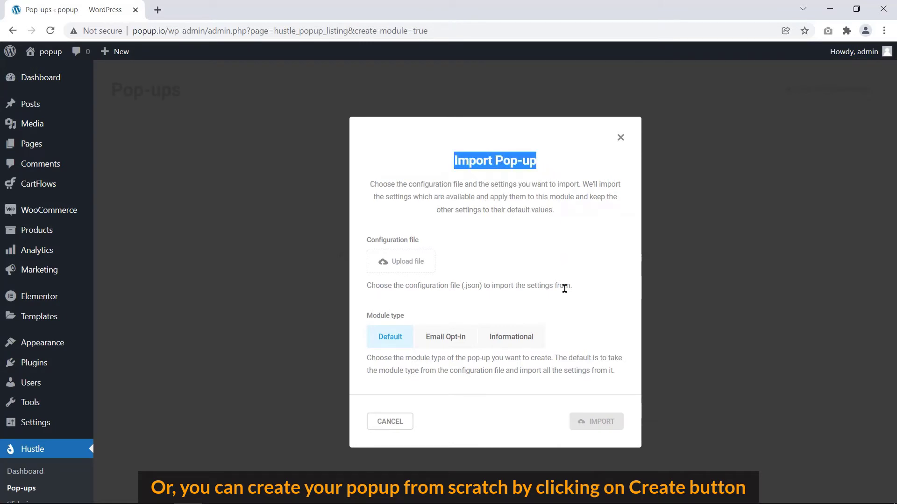
left_click_drag(367, 240, 469, 257)
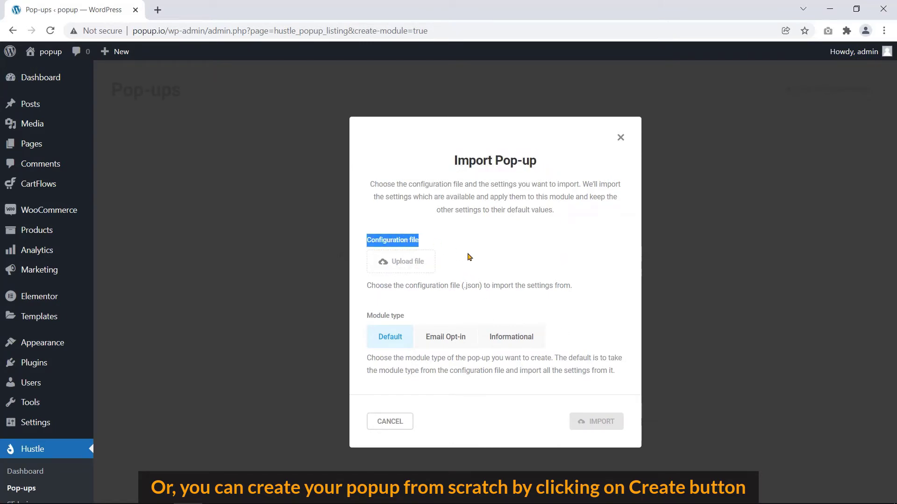
left_click(620, 139)
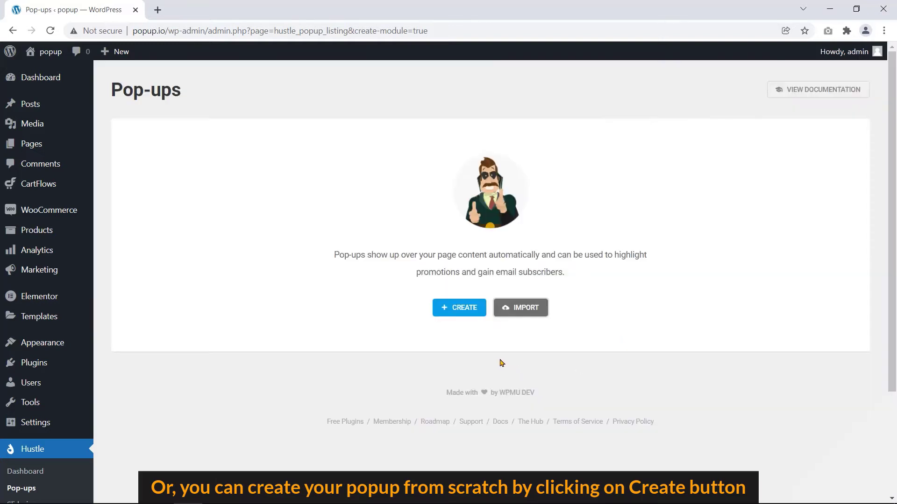
left_click(449, 314)
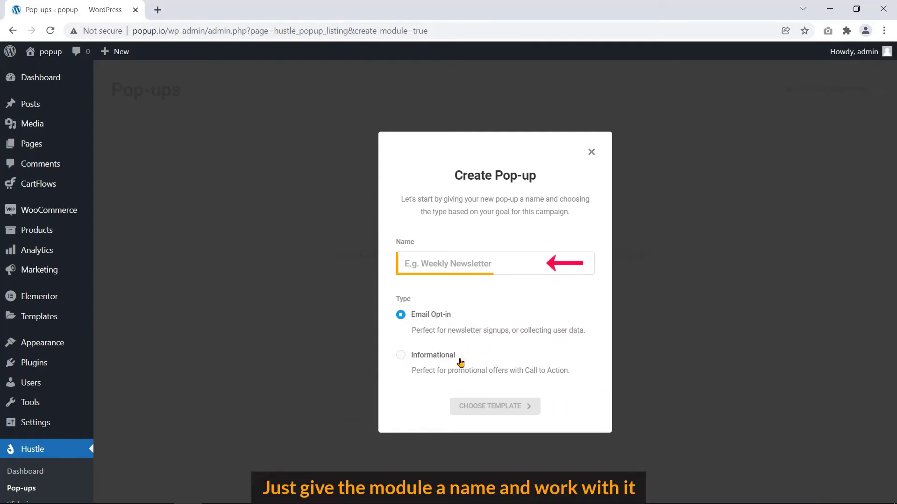
left_click_drag(404, 239, 472, 258)
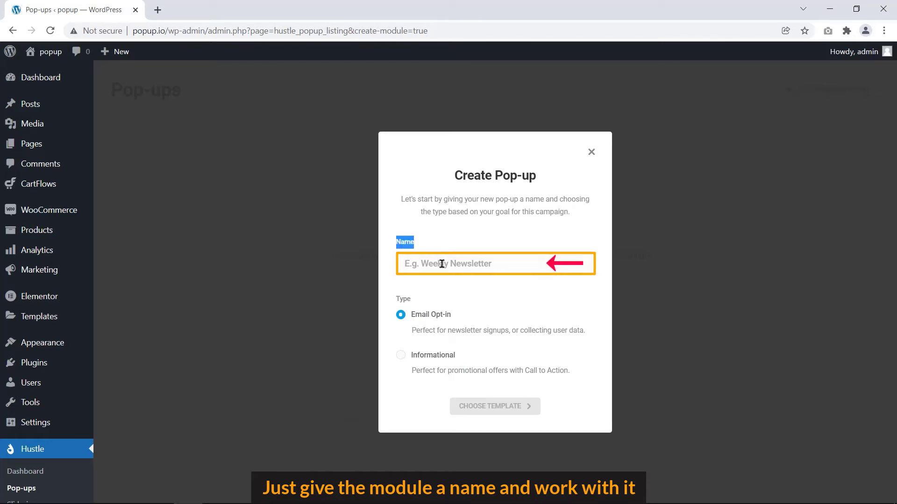
left_click(502, 262)
type("New Pop-up")
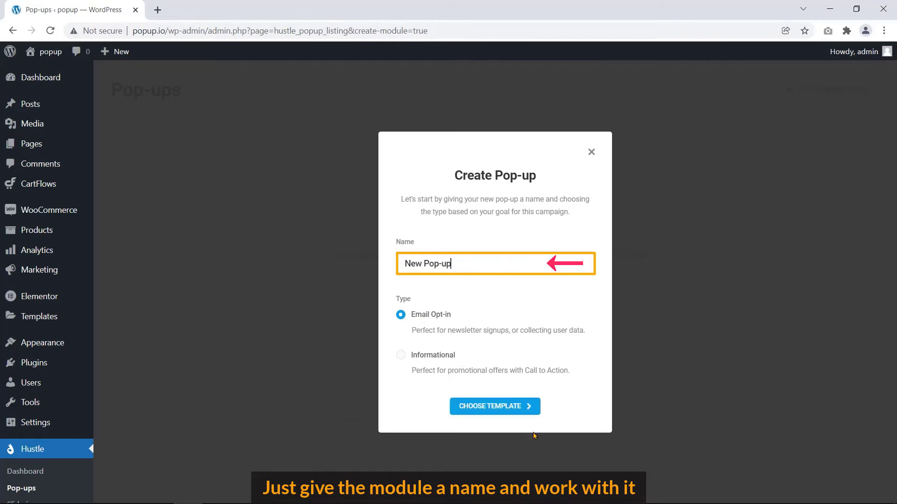
left_click(519, 406)
left_click_drag(436, 121, 560, 120)
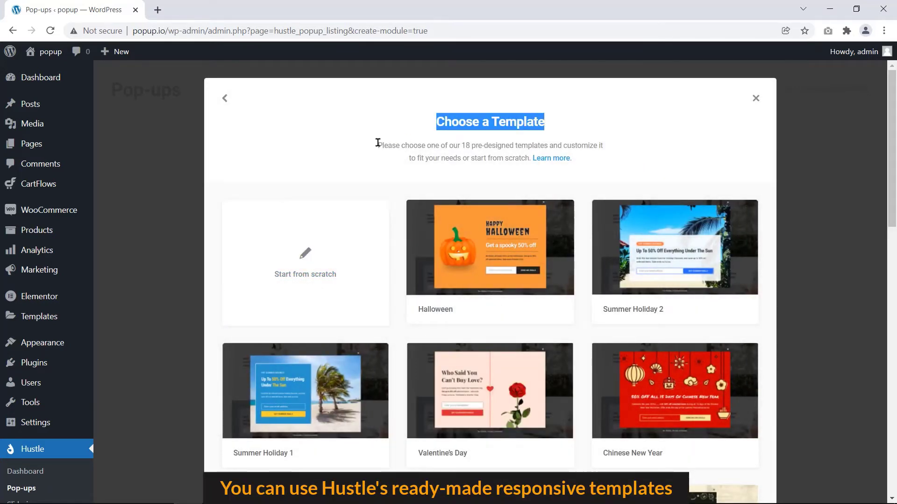
left_click_drag(378, 142, 531, 169)
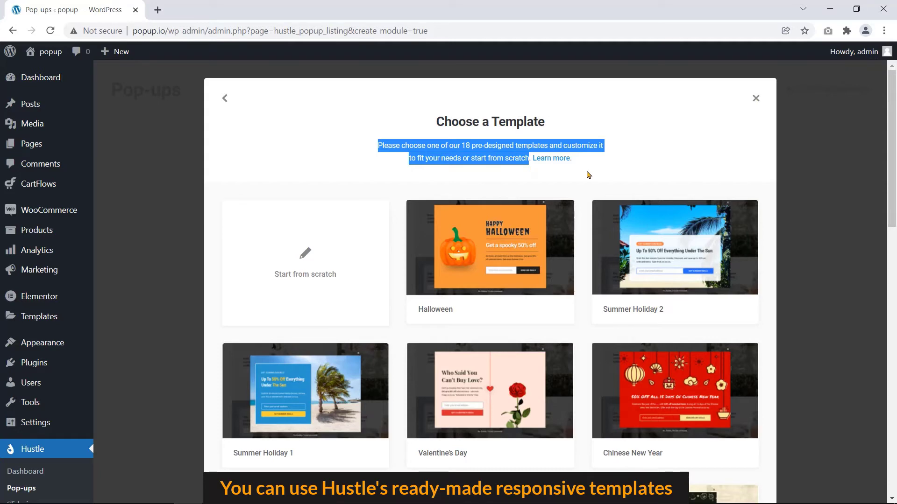
scroll(398, 336, "down", 12)
mouse_move(342, 411)
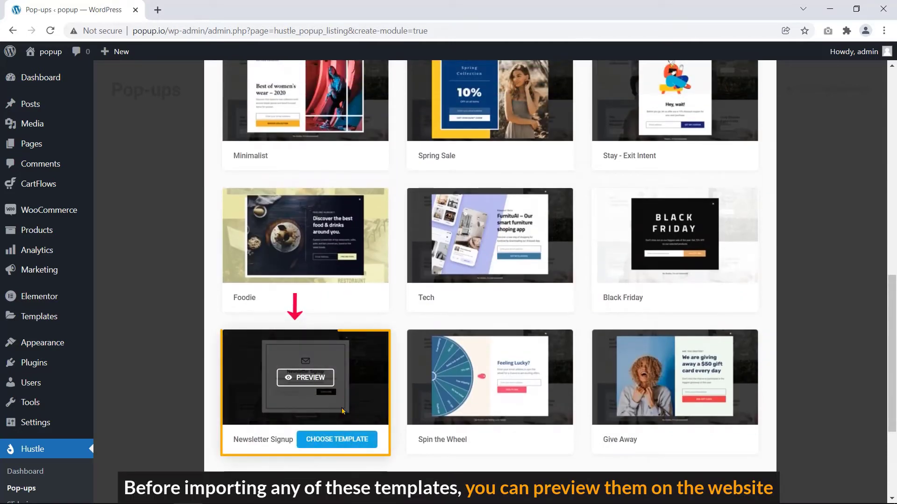
left_click(297, 383)
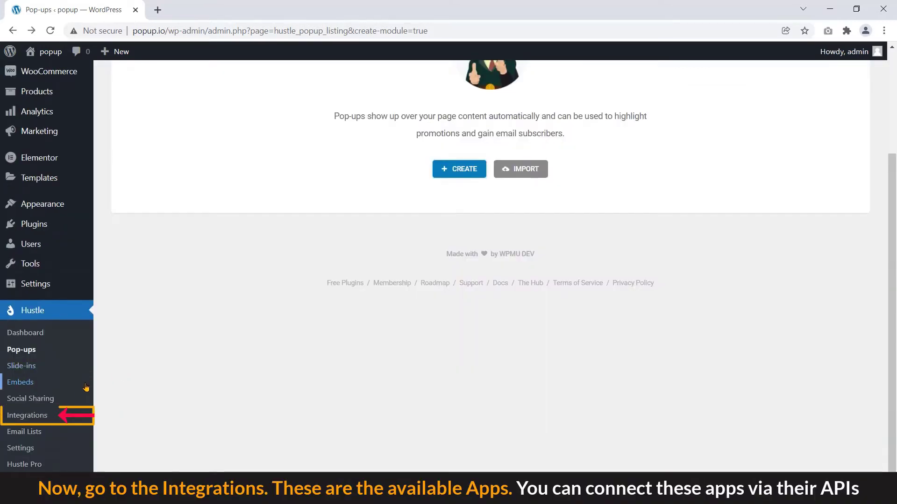
Open Hustle Integrations, scroll the 21 available apps and highlight the Connected Apps heading showing Local List
left_click(54, 416)
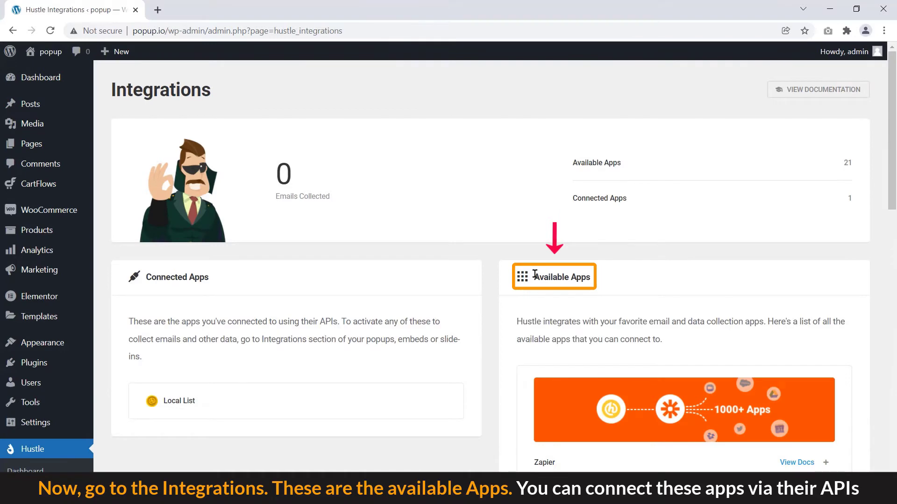
left_click_drag(535, 274, 598, 284)
scroll(503, 305, "down", 6)
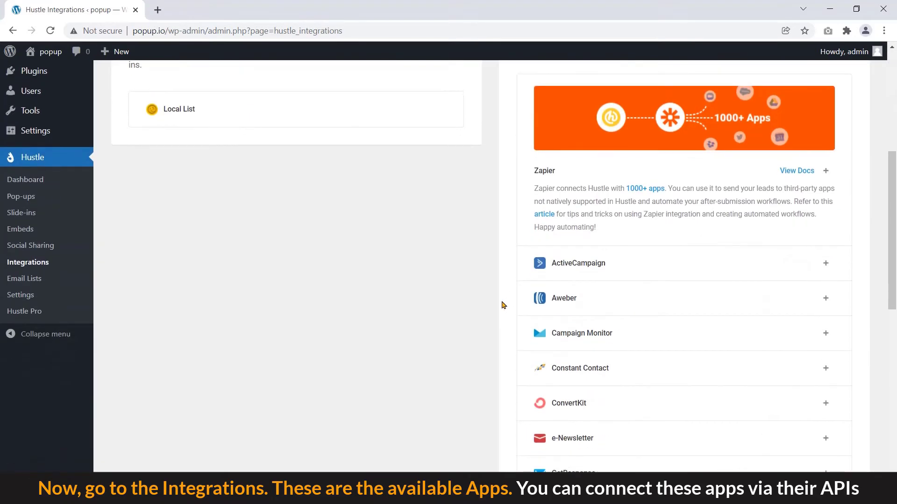
scroll(502, 305, "down", 8)
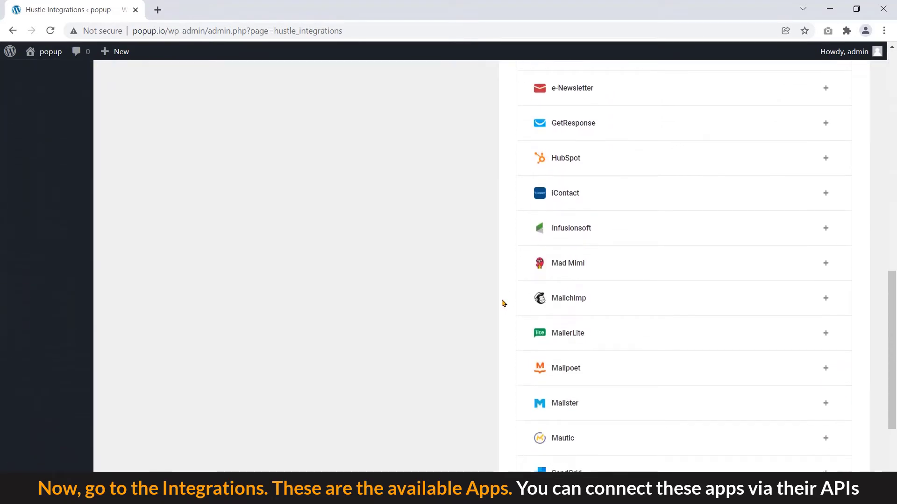
scroll(503, 303, "down", 3)
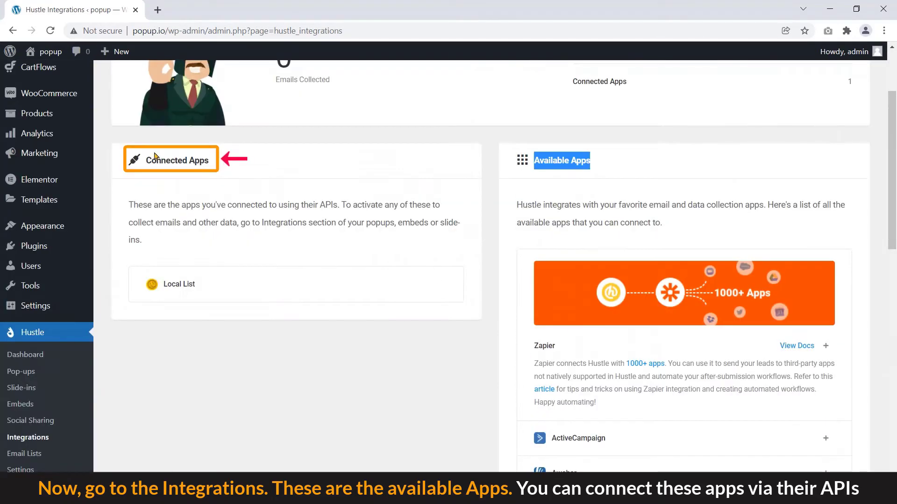
left_click_drag(147, 161, 212, 173)
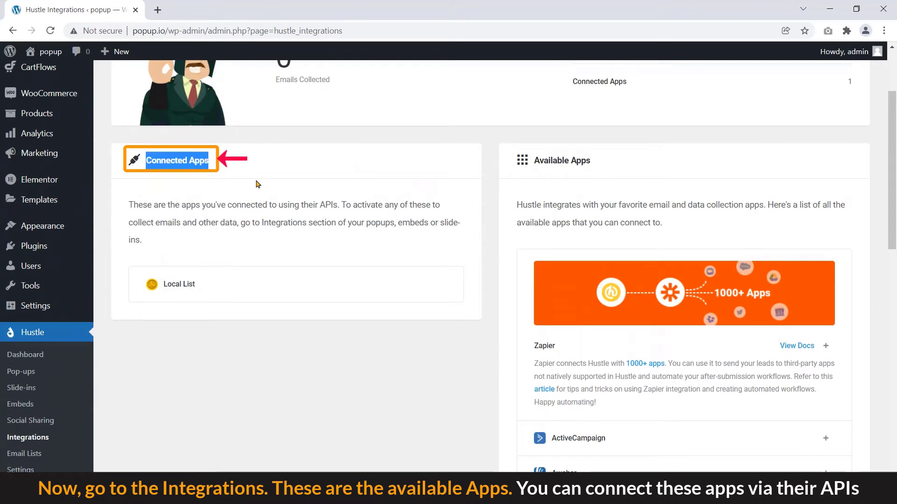
left_click(132, 199)
scroll(263, 402, "down", 2)
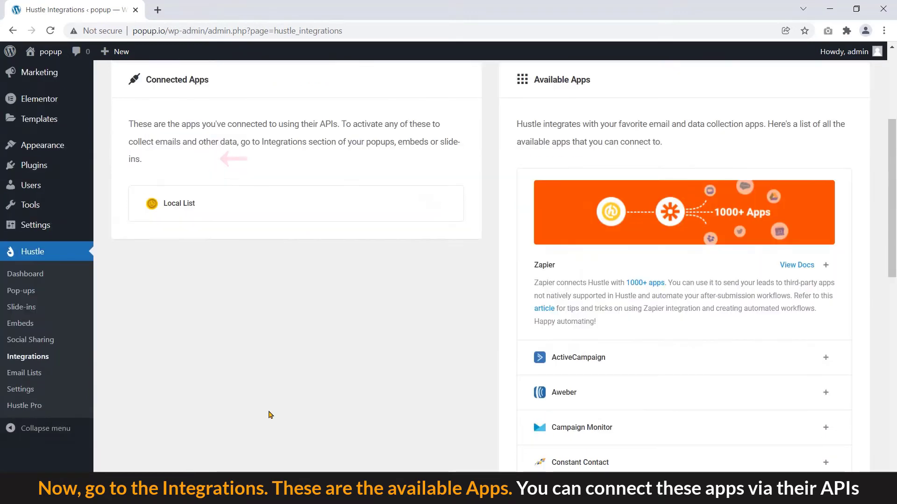
Visit Hustle's Email Lists page, then the Settings page and highlight its title
left_click(47, 375)
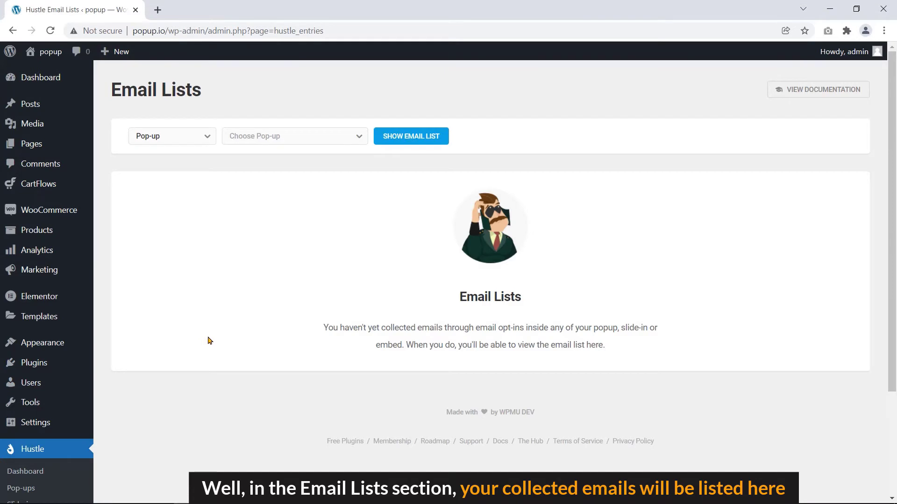
scroll(231, 373, "down", 3)
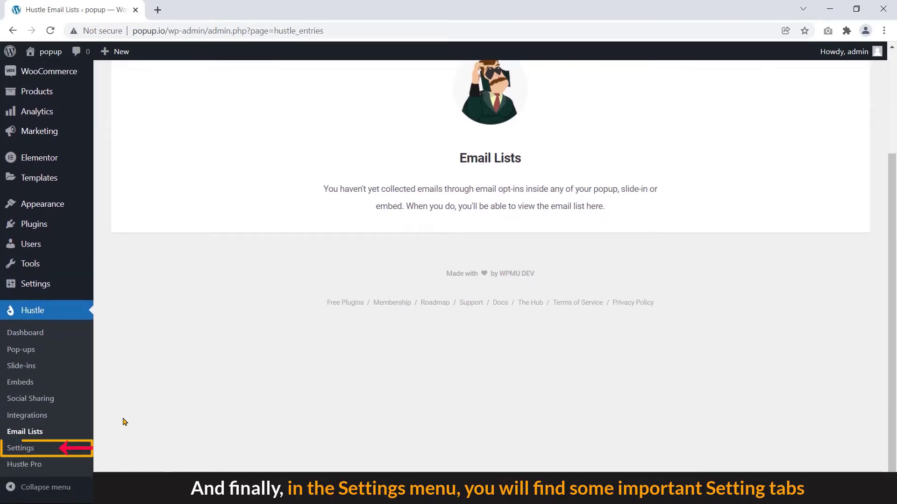
left_click(30, 449)
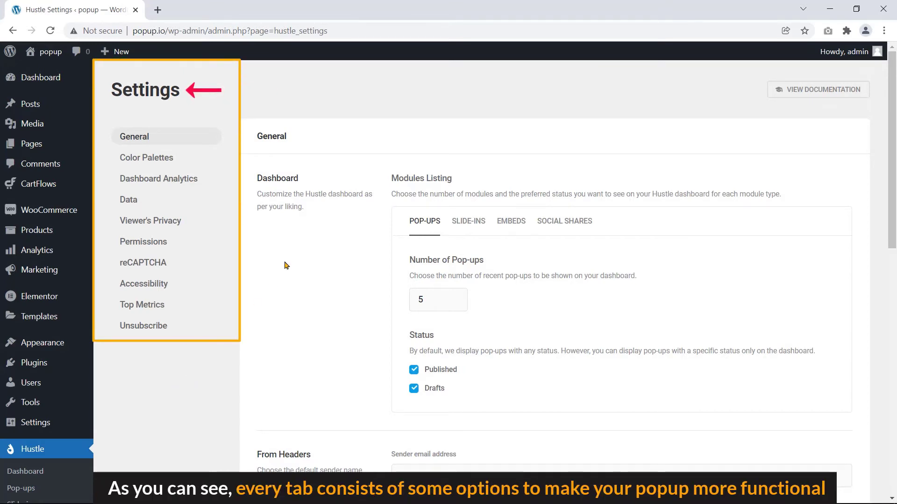
left_click_drag(112, 89, 181, 91)
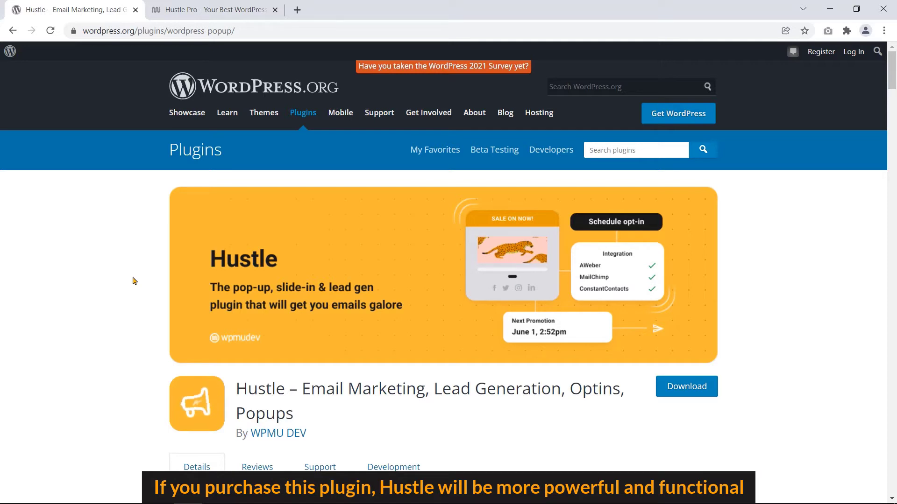
Switch to the Hustle Pro browser tab on wpmudev.com
left_click(173, 18)
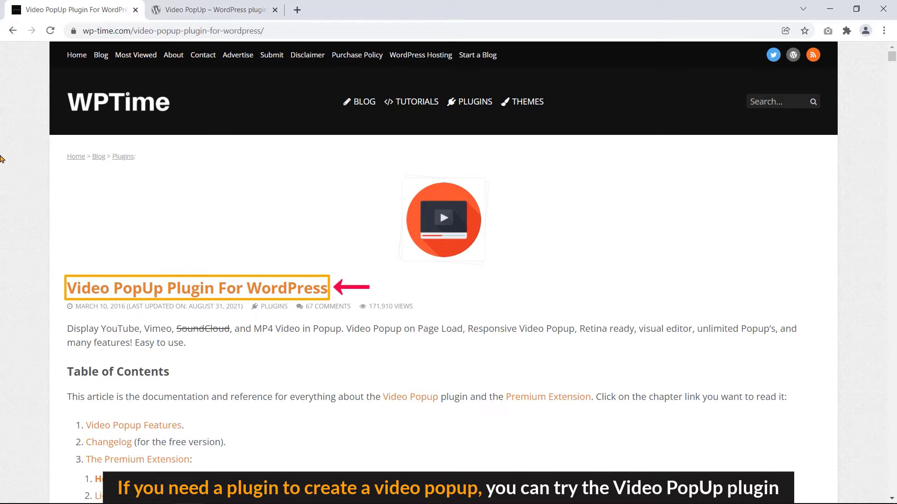
Highlight the Video PopUp title on wp-time.com, then switch to the wordpress.org page and highlight 'video lightbox popup'
left_click_drag(70, 290, 325, 281)
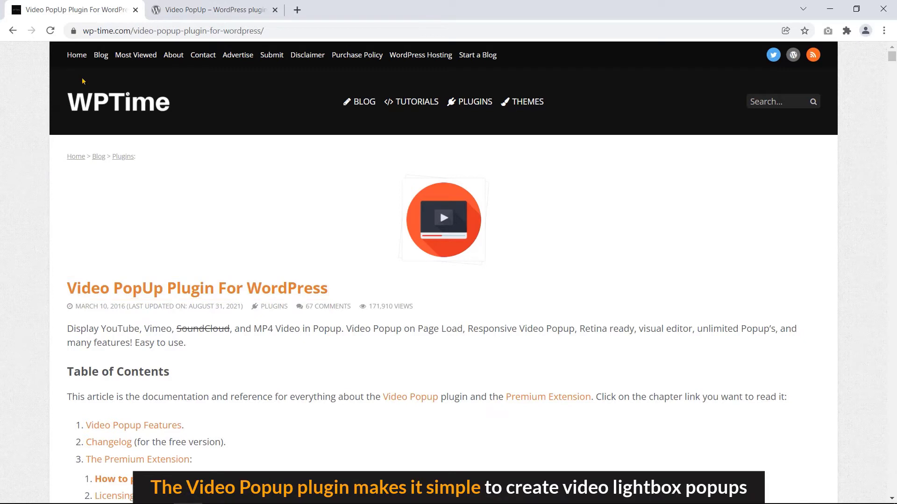
left_click(239, 6)
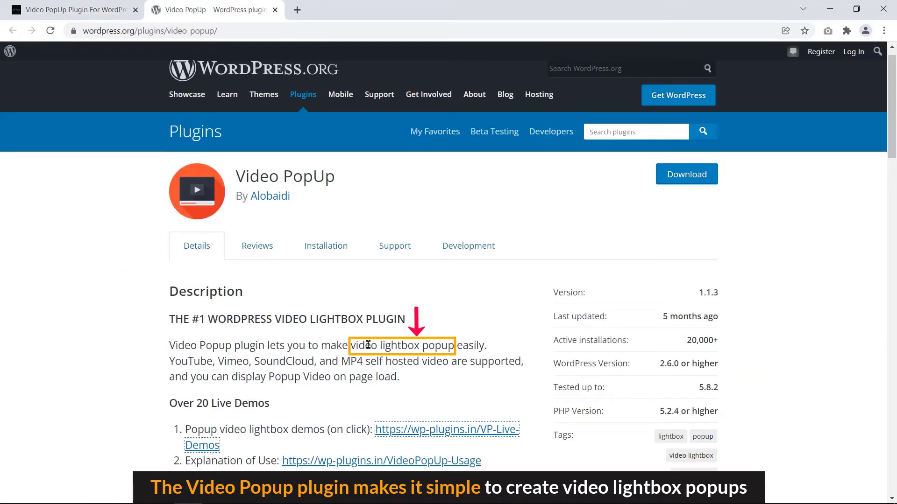
left_click_drag(351, 346, 451, 344)
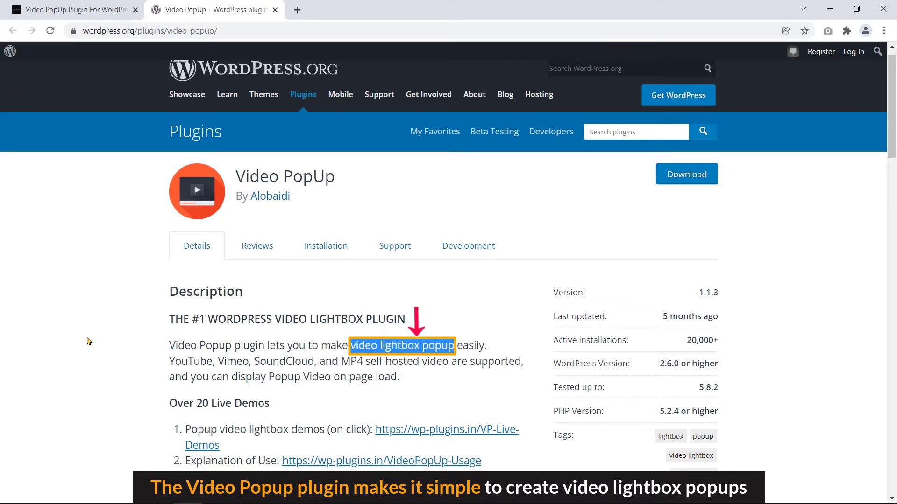
left_click(64, 339)
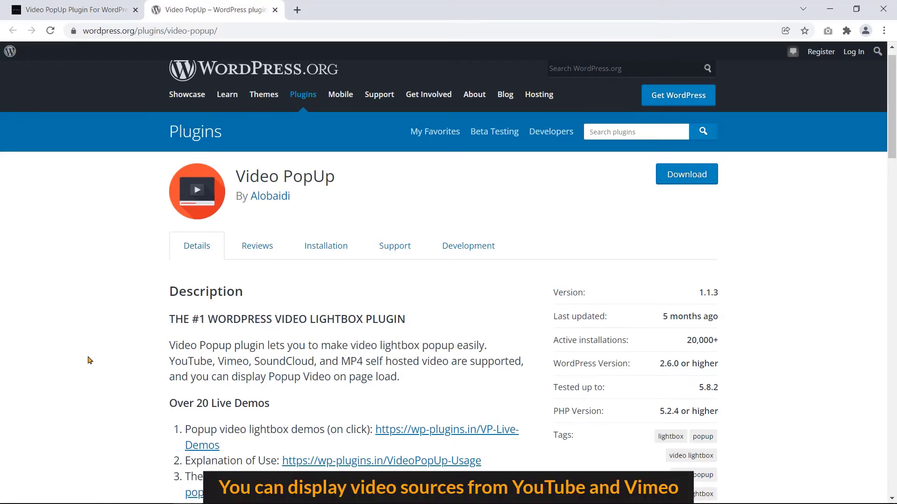
Highlight the supported sources YouTube, Vimeo, MP4 and SoundCloud, plus the Video PopUp title
double_click(180, 360)
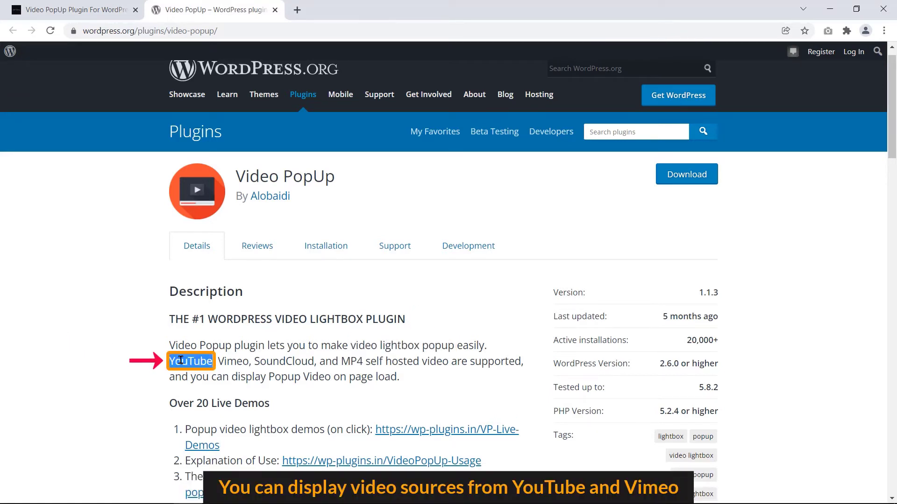
double_click(233, 362)
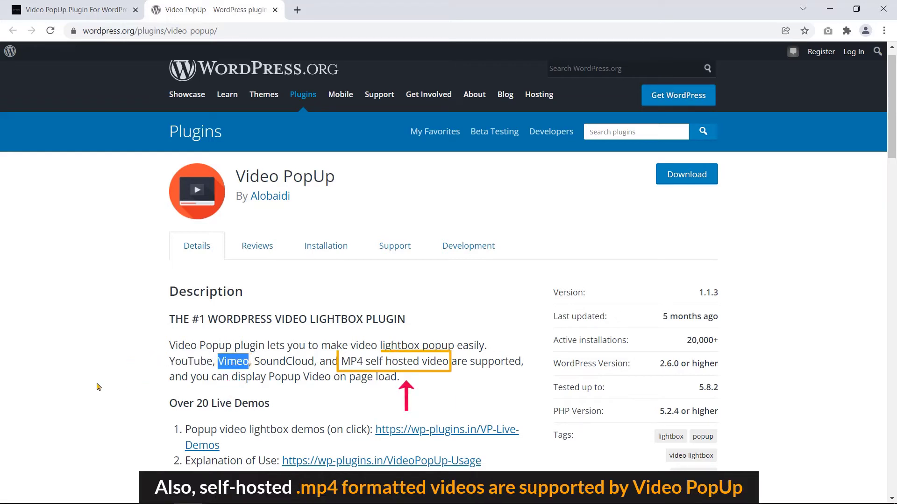
left_click_drag(341, 357, 355, 359)
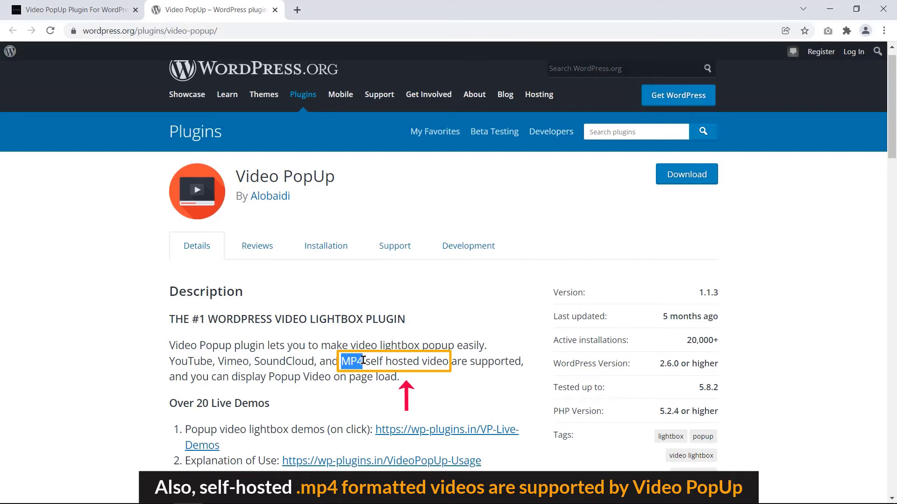
left_click_drag(235, 174, 335, 164)
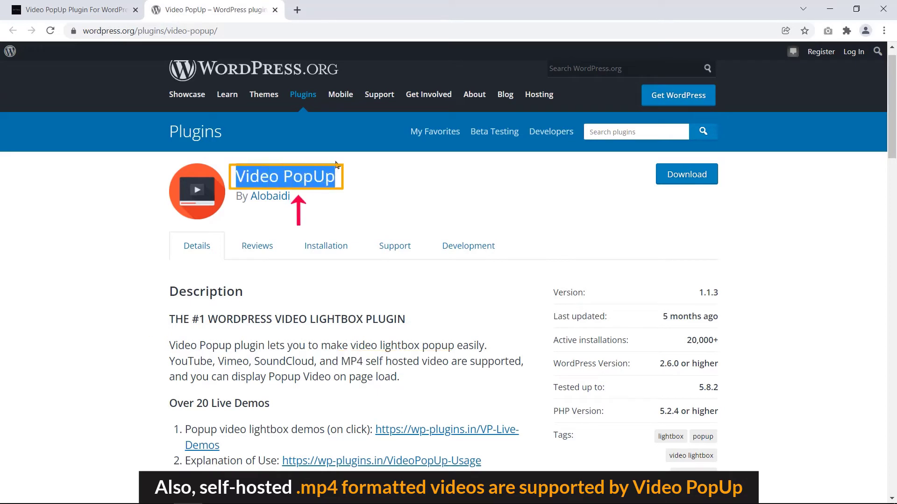
left_click(375, 188)
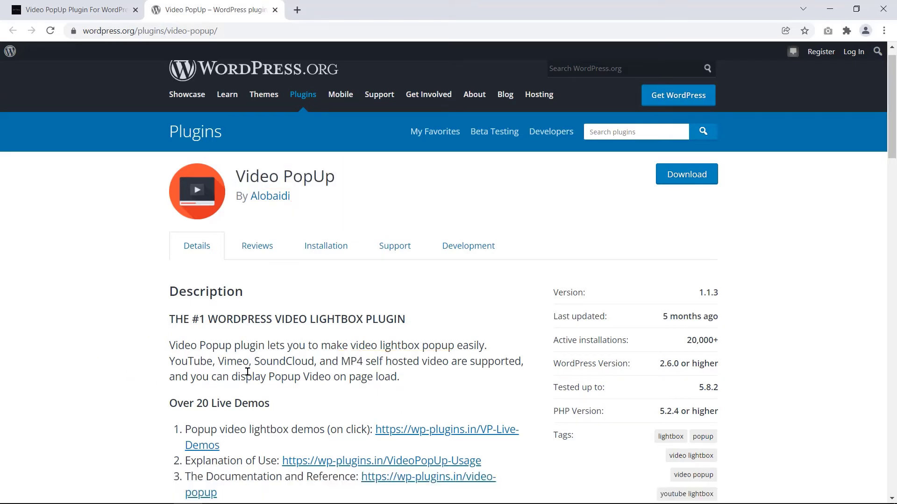
double_click(278, 362)
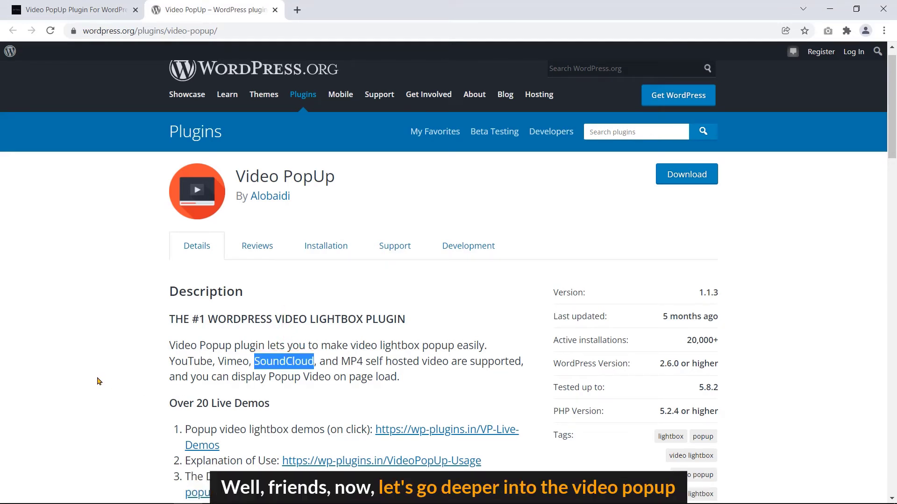
left_click(99, 381)
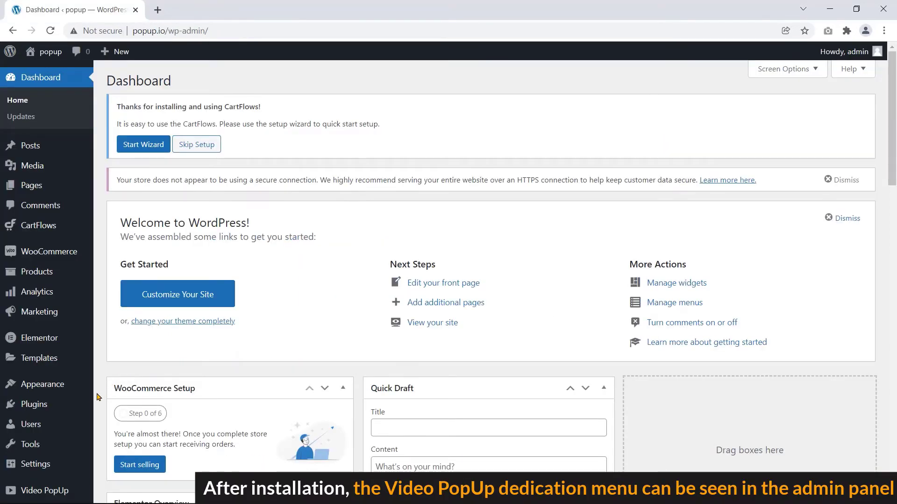
scroll(116, 380, "down", 3)
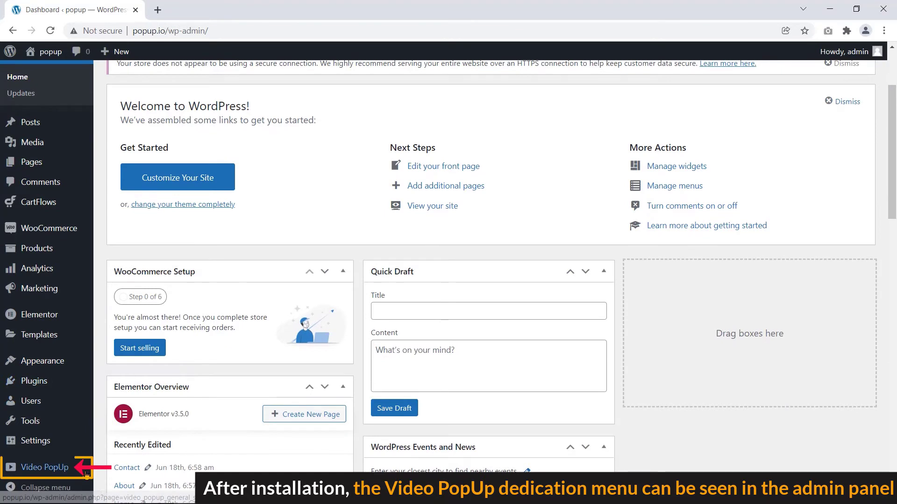
Open Video PopUp > General Settings from the admin sidebar
mouse_move(65, 475)
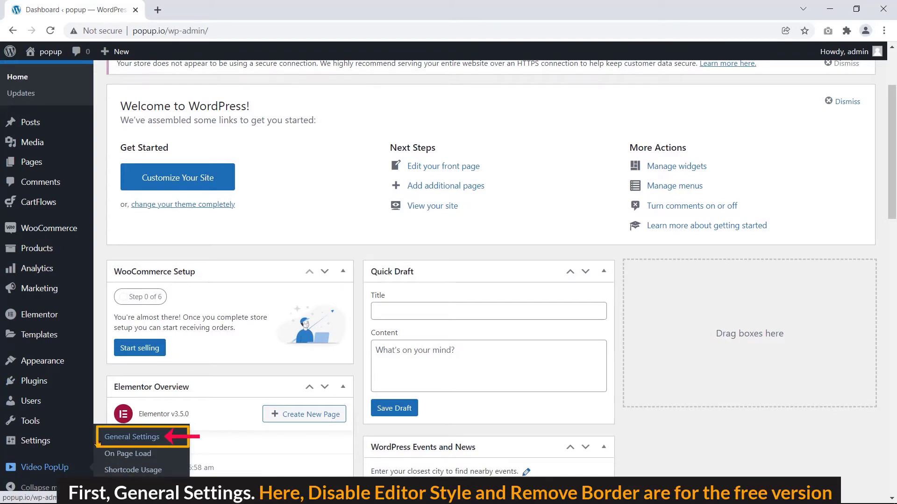
left_click(161, 438)
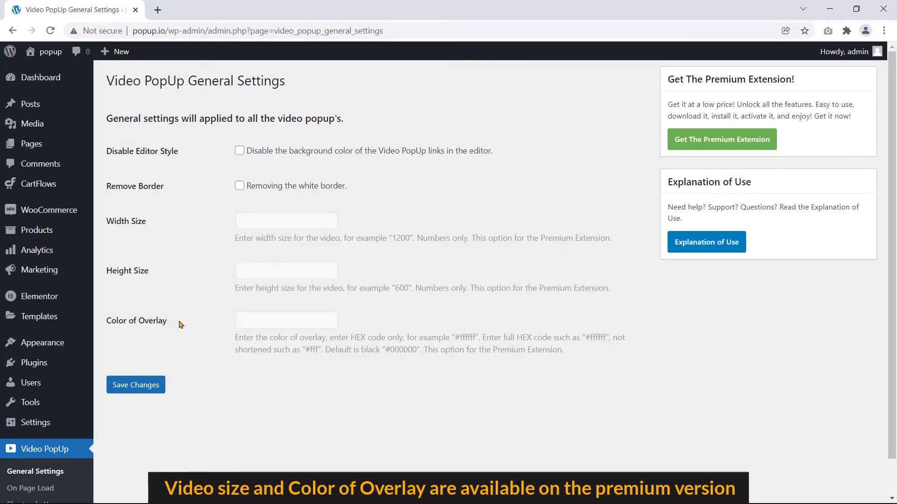
Scroll through Video PopUp's On Page Load options down to Save Changes, then open the Shortcode reference
scroll(140, 373, "down", 1)
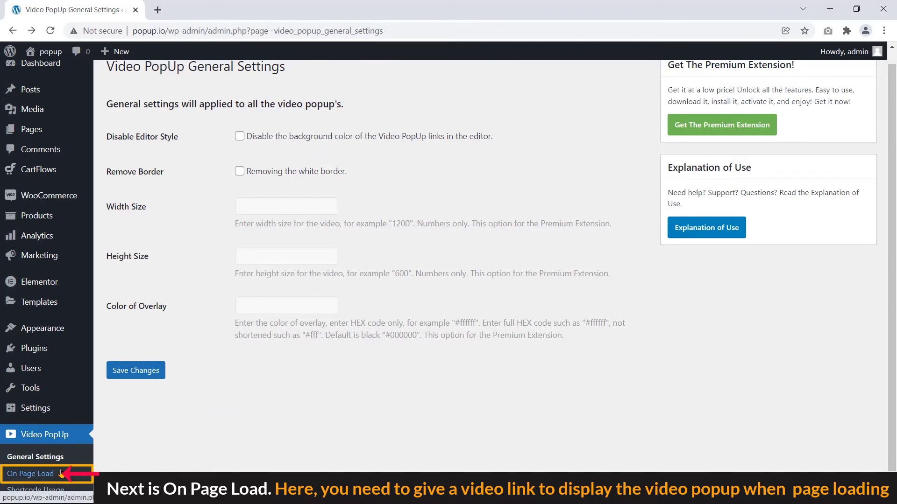
left_click(45, 473)
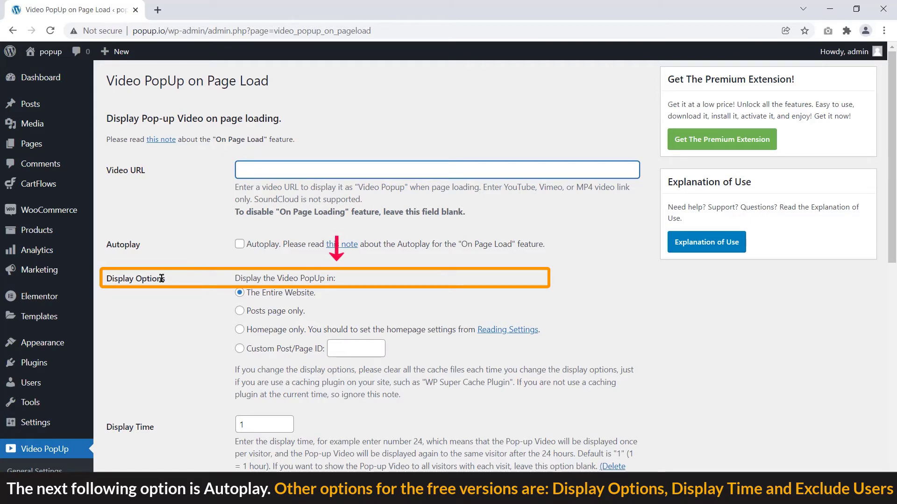
scroll(163, 284, "down", 2)
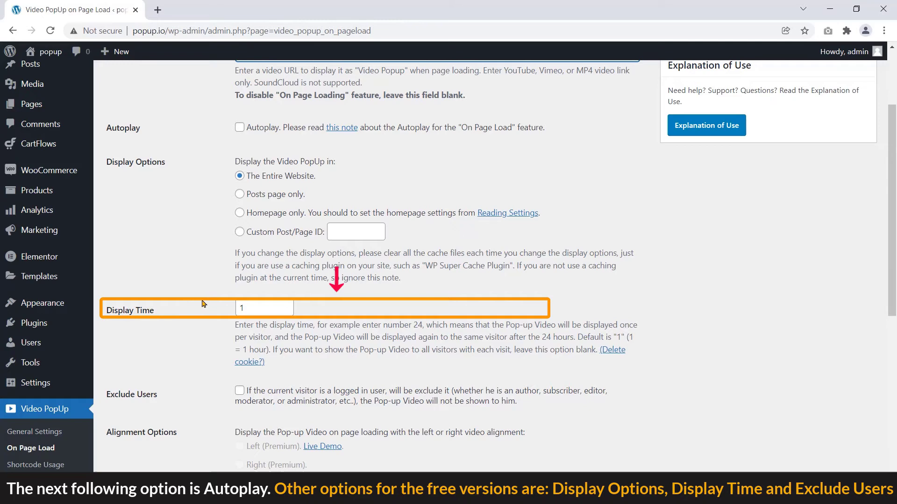
scroll(202, 304, "down", 1)
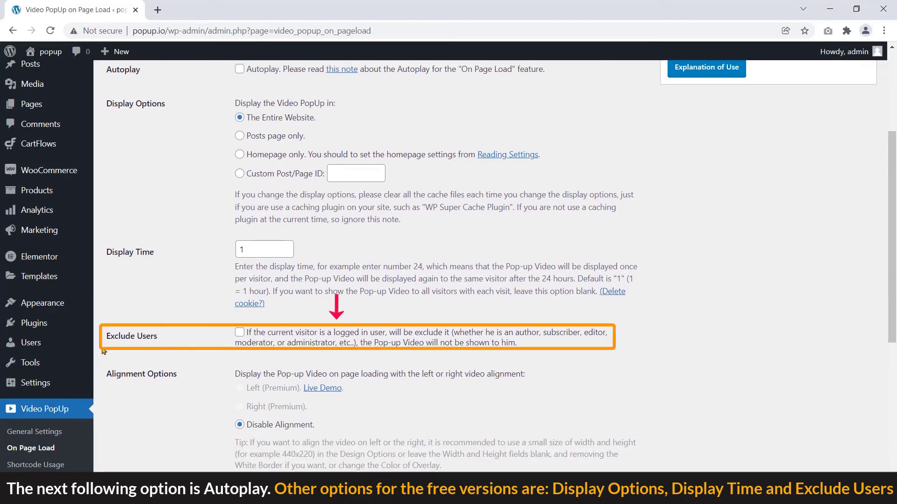
scroll(187, 318, "down", 1)
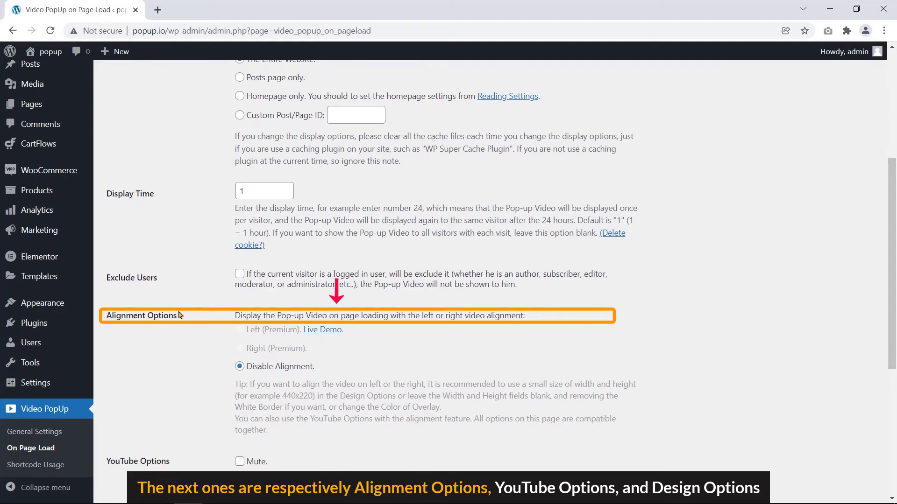
scroll(201, 299, "down", 3)
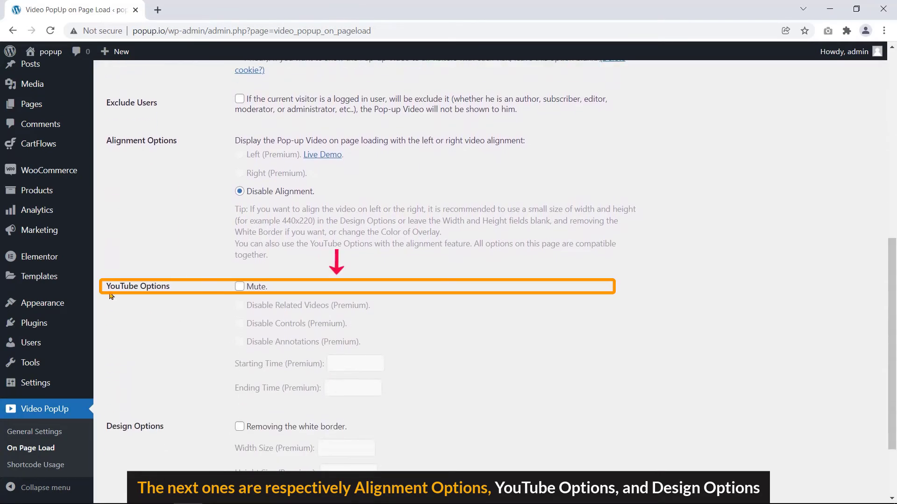
scroll(182, 338, "down", 2)
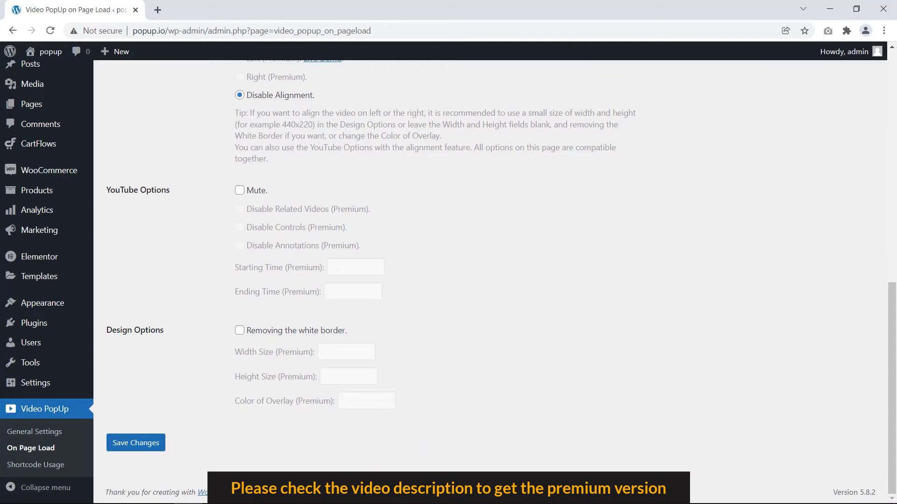
left_click(49, 471)
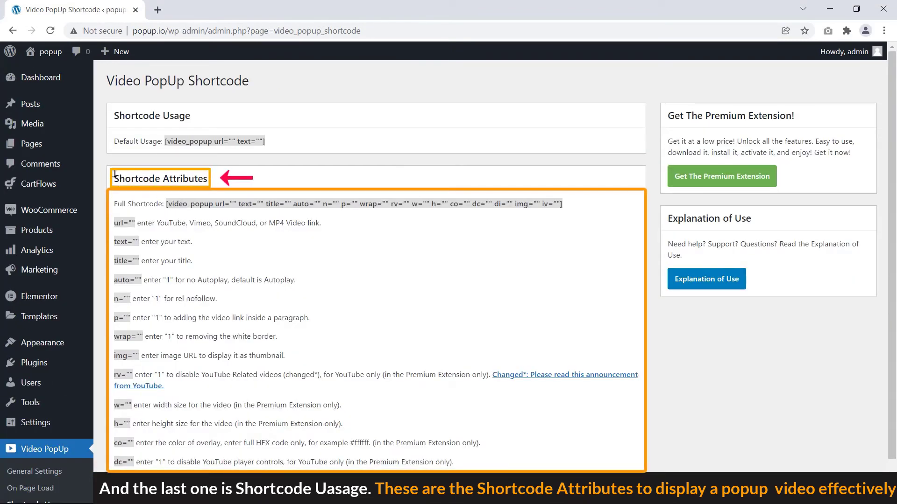
Highlight the Shortcode Attributes heading, then the WPTime 'Video PopUp Plugin For WordPress' heading
left_click_drag(114, 182, 212, 174)
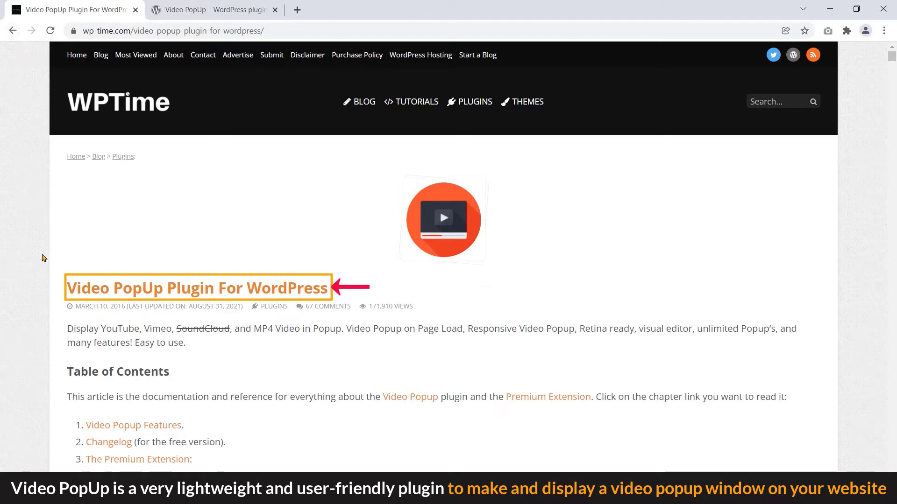
left_click_drag(63, 289, 328, 282)
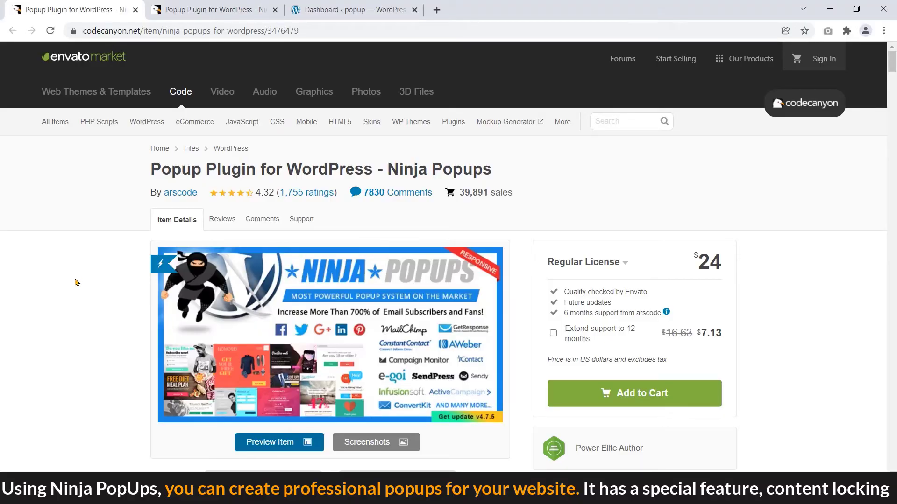
Scroll through the Ninja Popups item page and its Theme Builder preview gallery
scroll(76, 283, "down", 6)
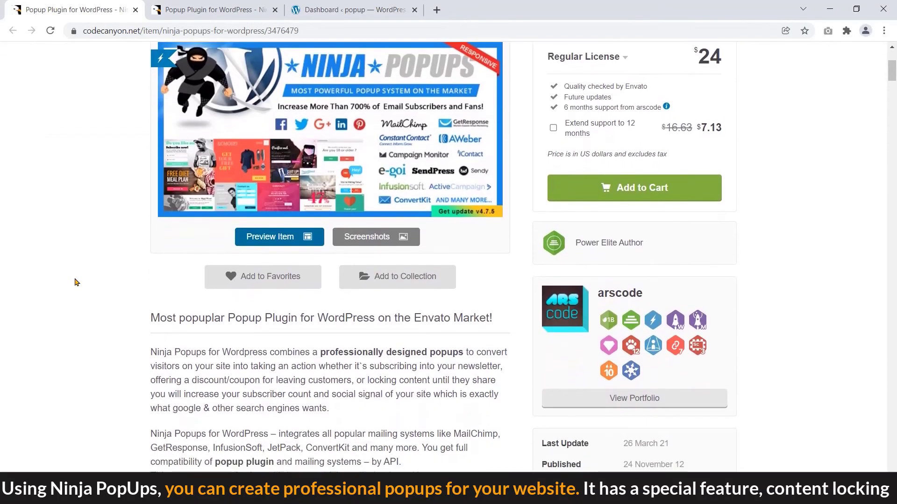
scroll(76, 282, "down", 1)
scroll(76, 282, "up", 1)
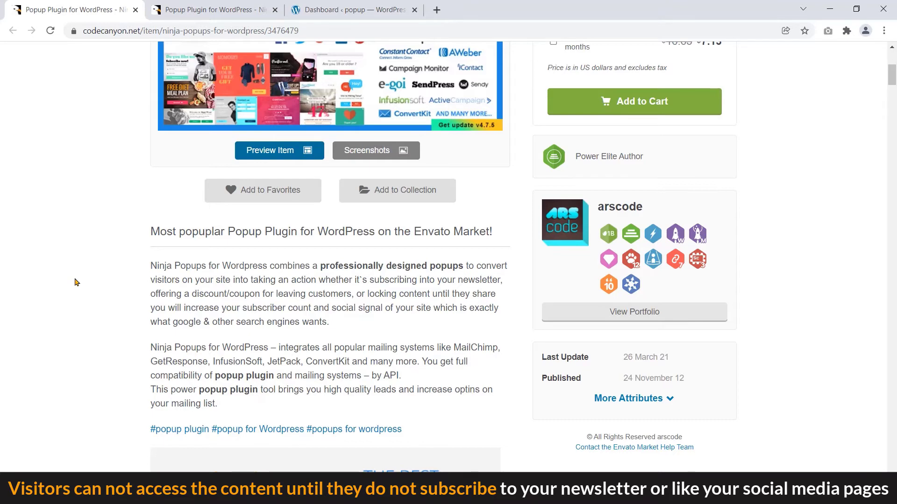
scroll(76, 282, "up", 3)
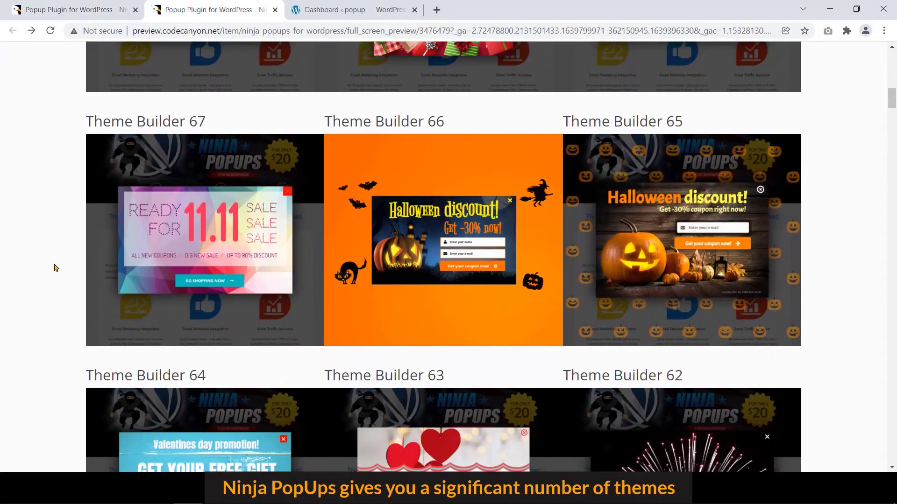
scroll(56, 268, "down", 3)
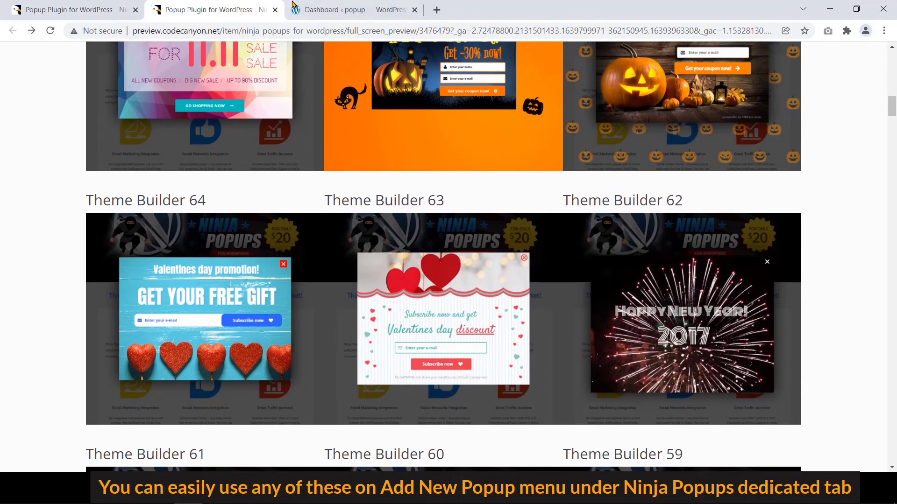
Back in the WordPress dashboard, start a new Ninja Popups popup
left_click(350, 10)
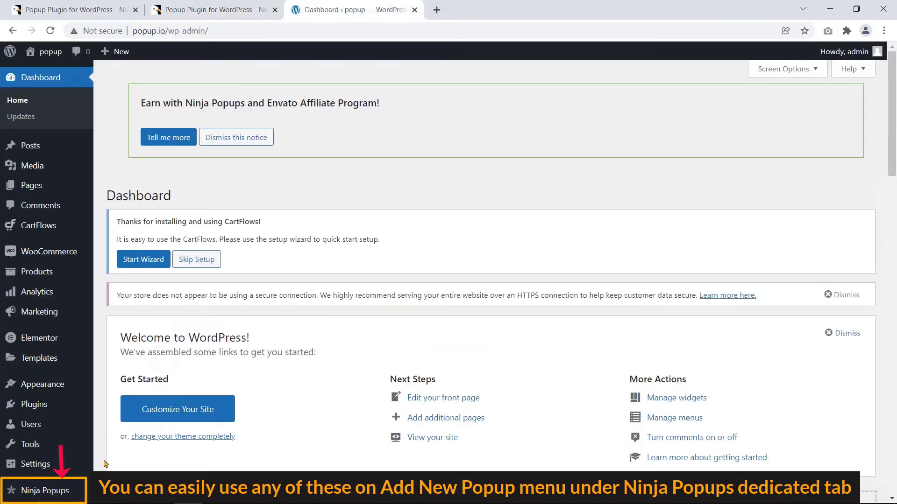
mouse_move(61, 490)
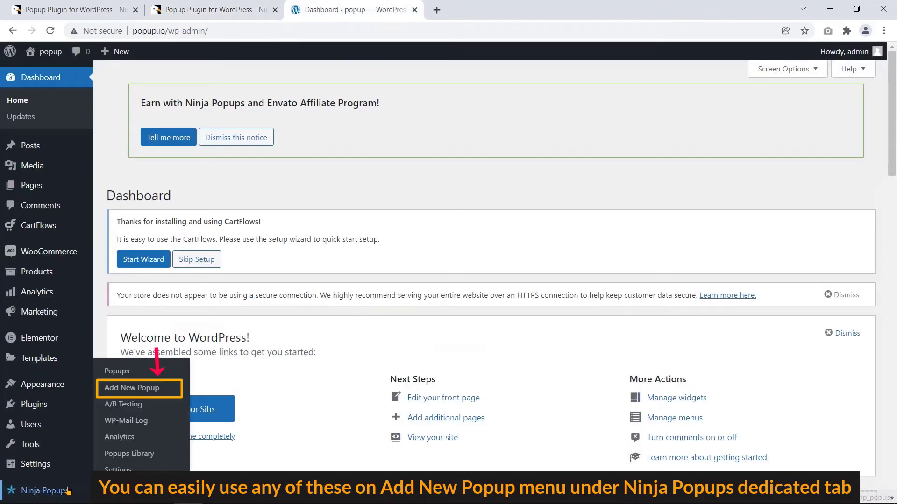
left_click(156, 391)
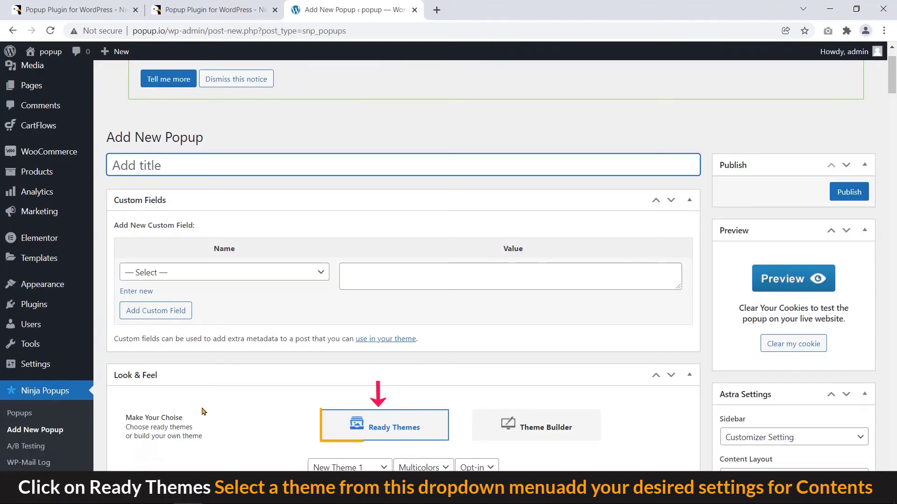
Choose Ready Themes and keep New Theme 1 as the popup's theme
left_click(337, 438)
scroll(345, 434, "down", 1)
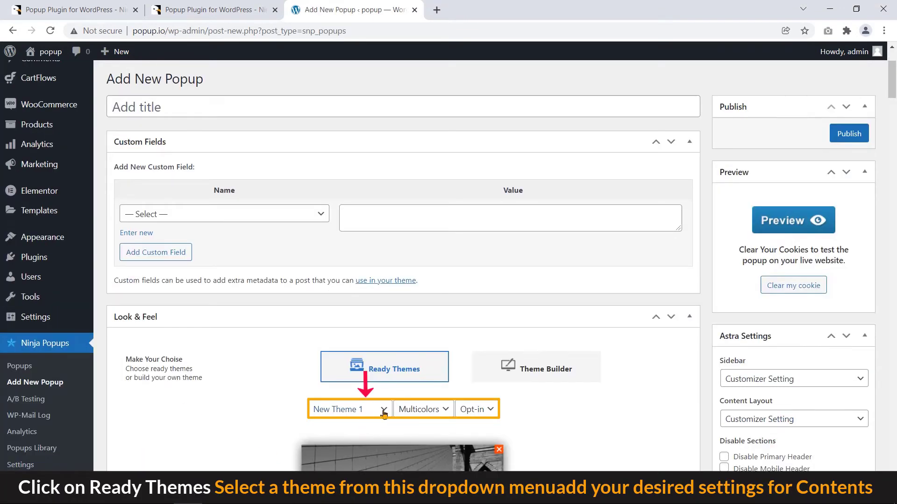
scroll(386, 416, "down", 5)
left_click(386, 179)
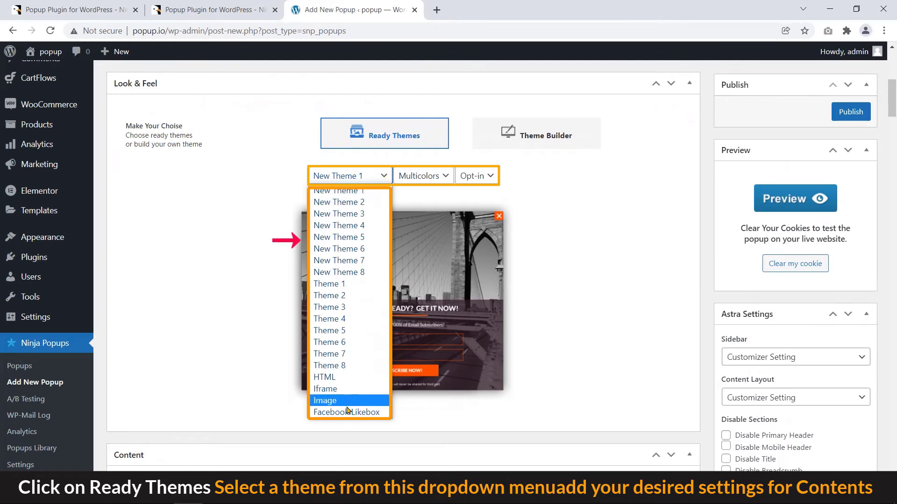
left_click(262, 214)
scroll(141, 296, "down", 4)
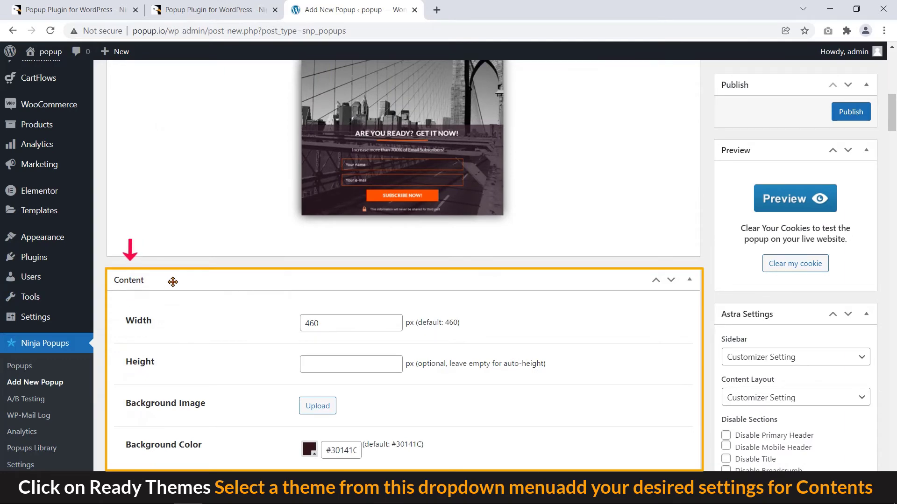
Add a key/value contact property row under Properties, then remove it again
scroll(187, 278, "down", 3)
scroll(394, 443, "down", 7)
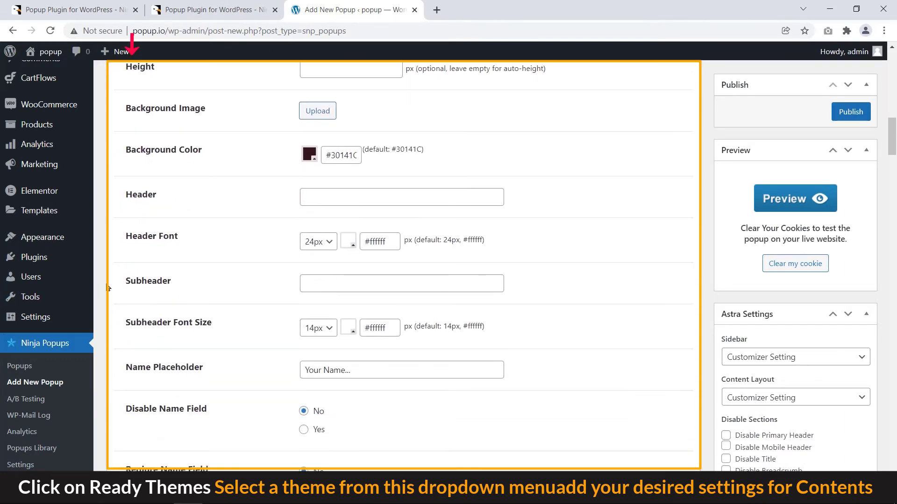
scroll(107, 288, "down", 6)
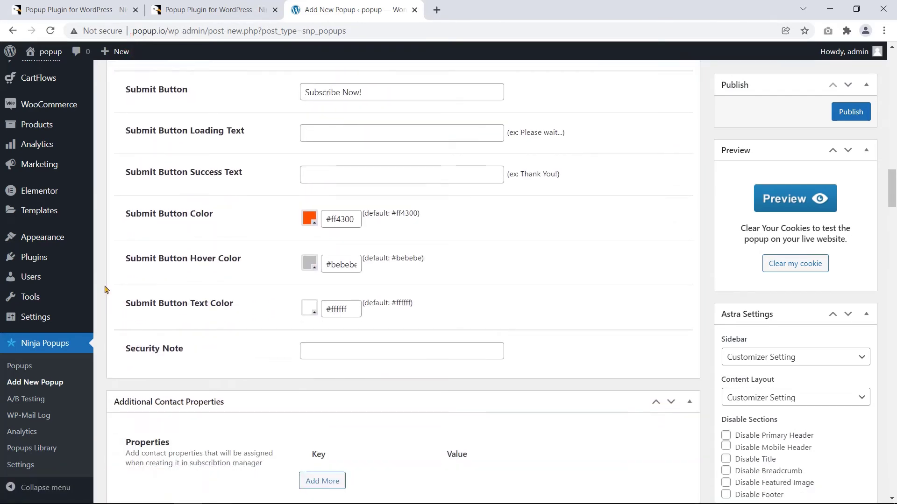
scroll(107, 289, "down", 1)
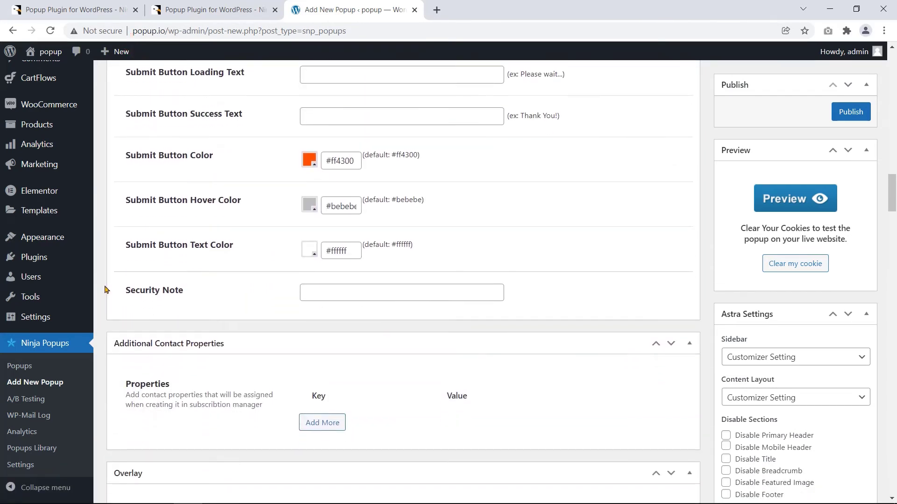
left_click(322, 423)
left_click(684, 435)
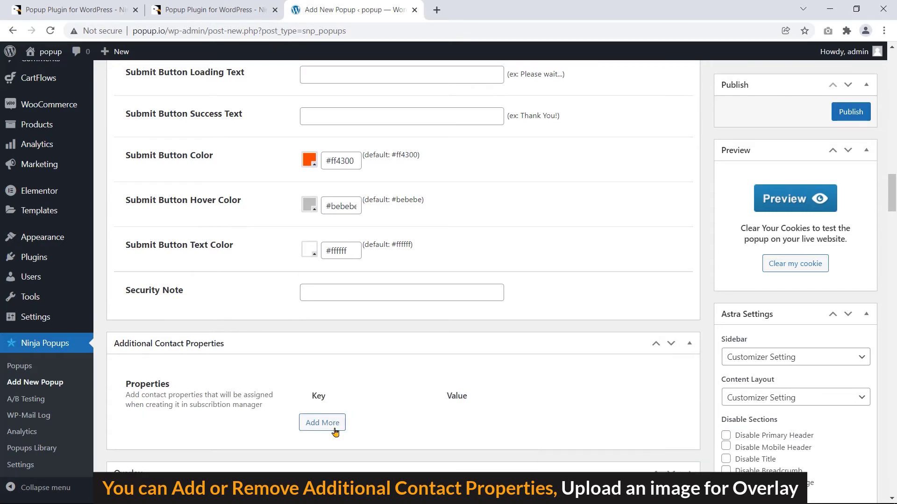
Set the overlay image to the Google Play badge from the Media Library
scroll(218, 408, "down", 3)
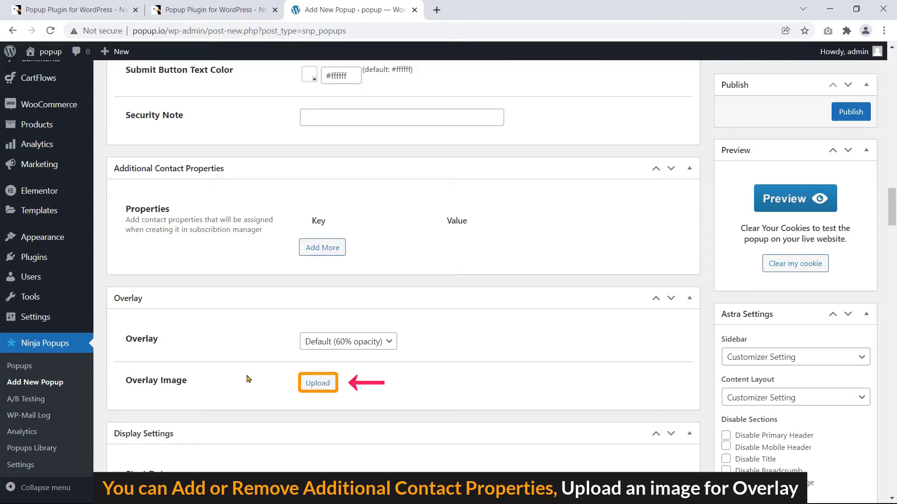
left_click(318, 390)
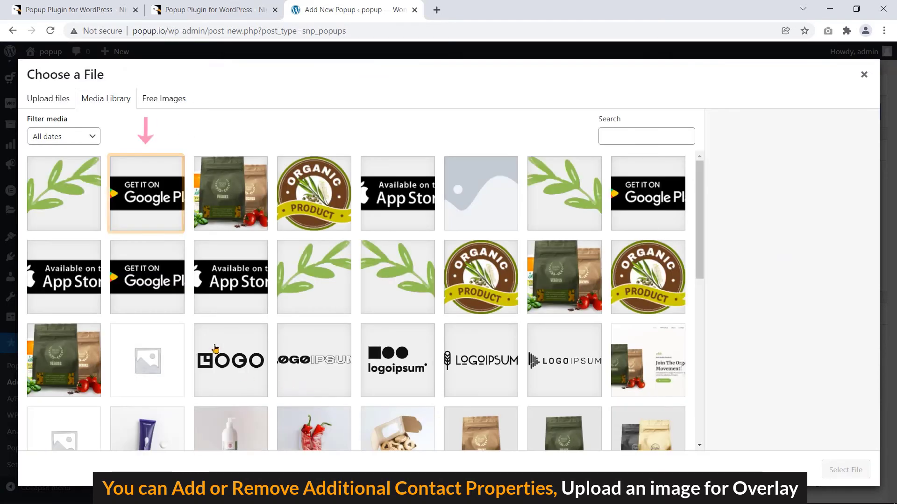
left_click(178, 220)
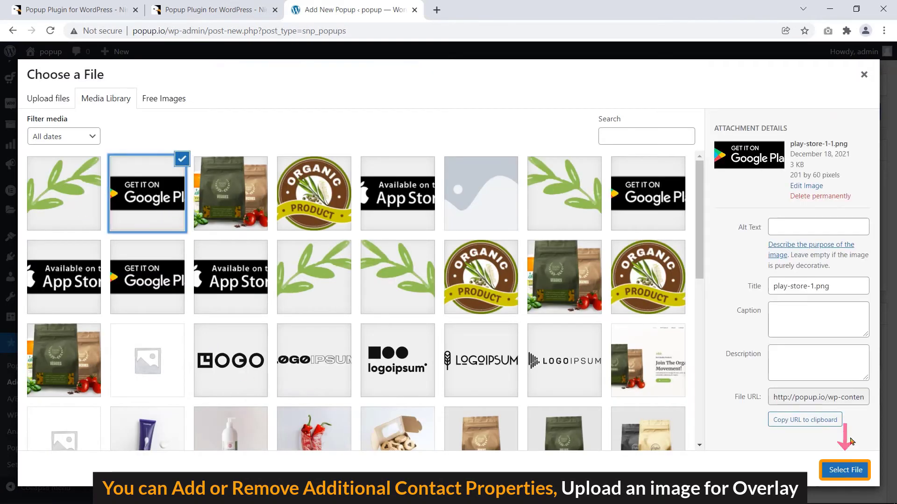
left_click(842, 473)
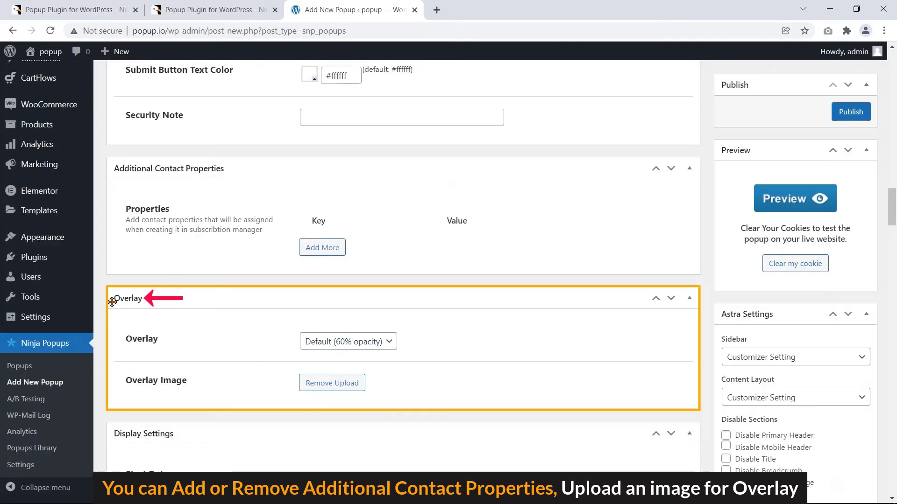
scroll(132, 308, "down", 4)
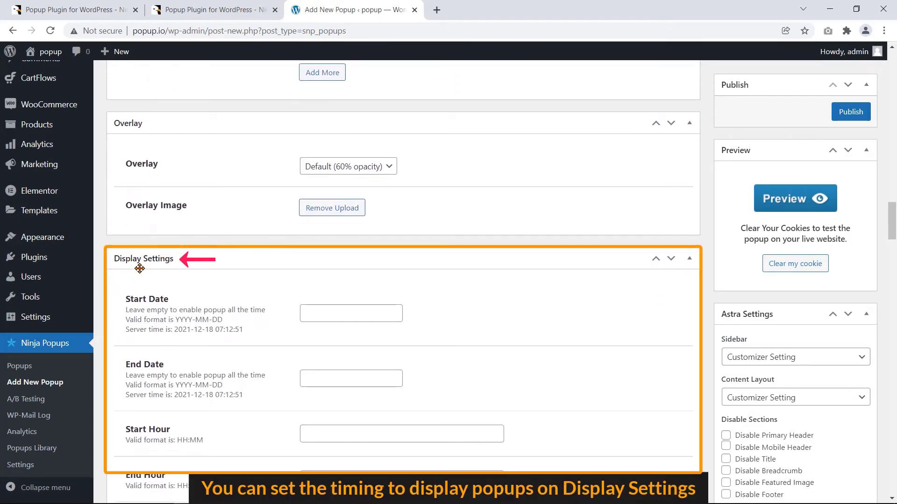
scroll(134, 282, "down", 6)
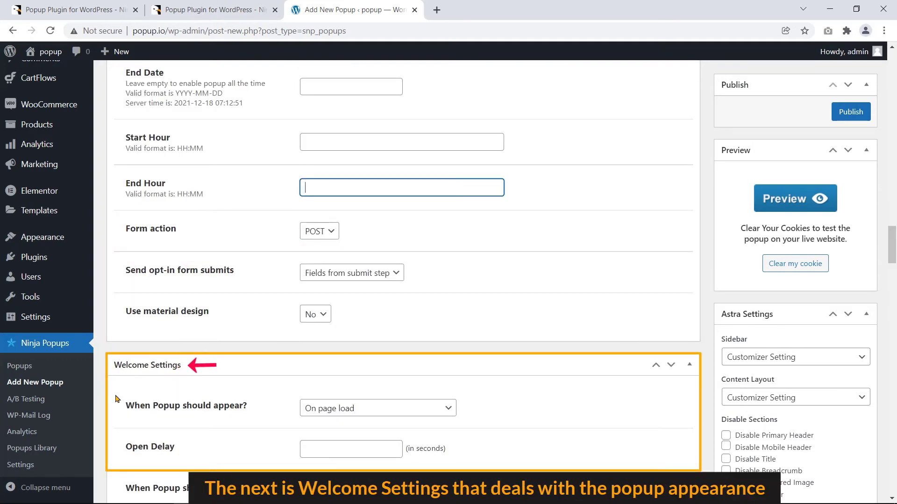
scroll(120, 391, "down", 1)
scroll(119, 391, "down", 1)
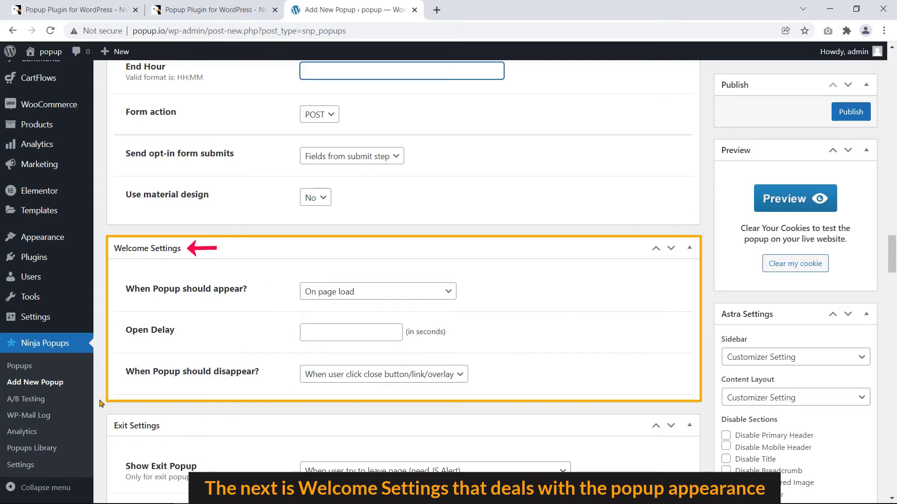
scroll(100, 397, "down", 1)
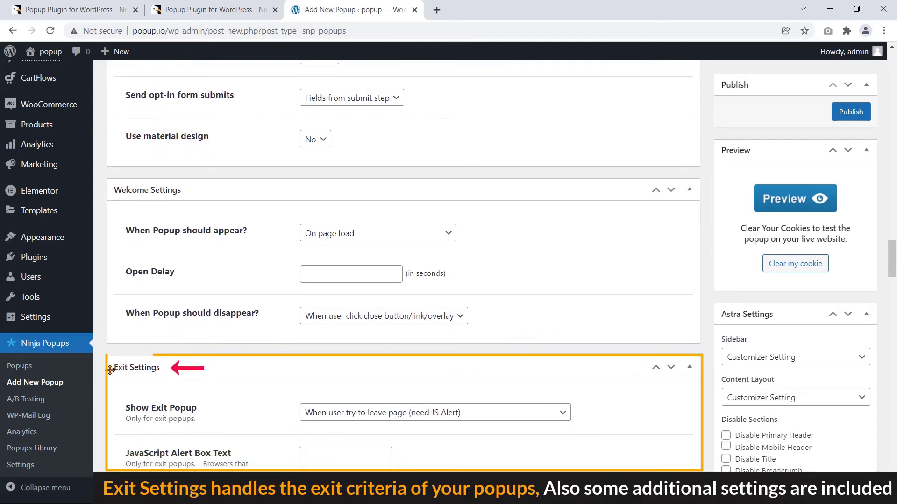
scroll(123, 374, "down", 1)
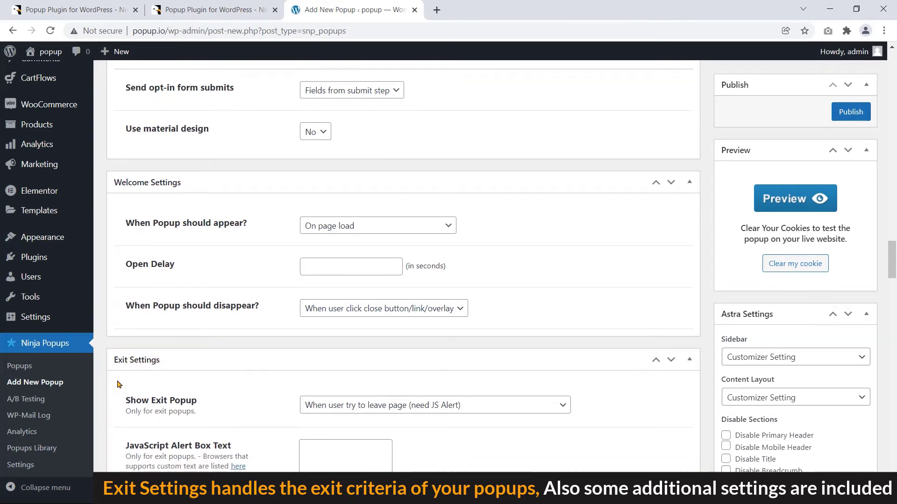
scroll(117, 384, "down", 2)
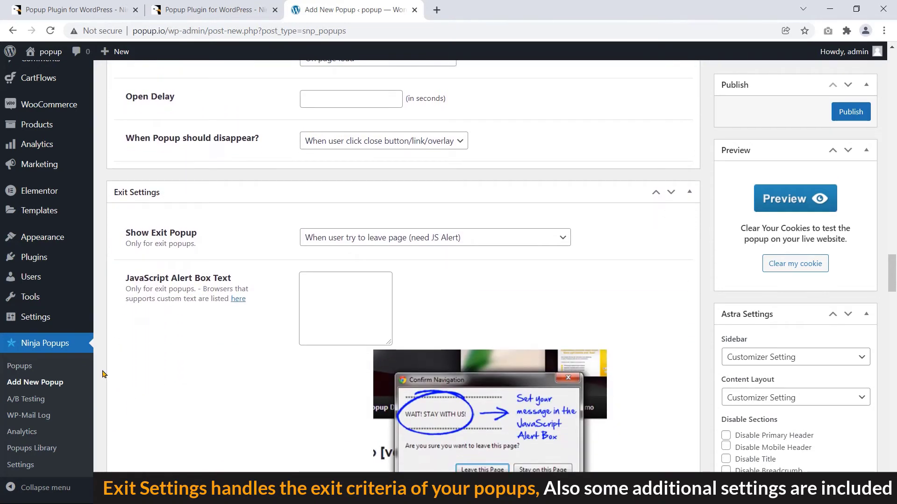
scroll(104, 374, "down", 4)
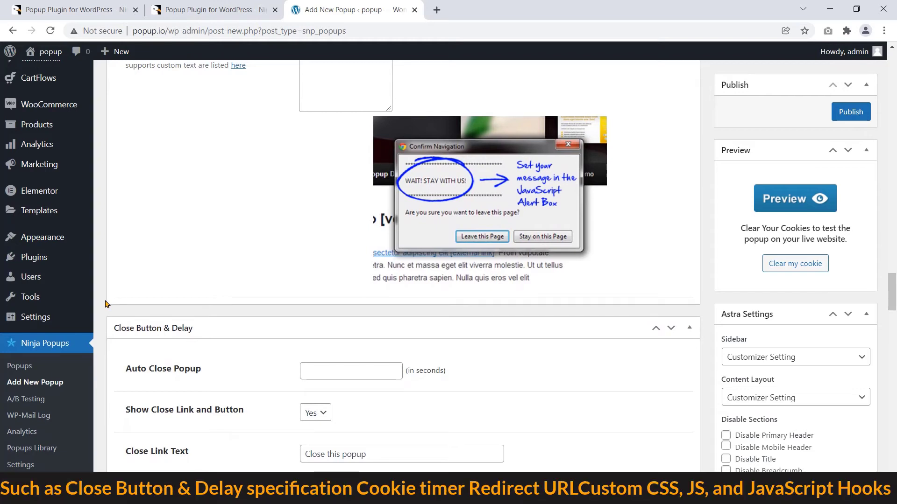
scroll(105, 304, "down", 1)
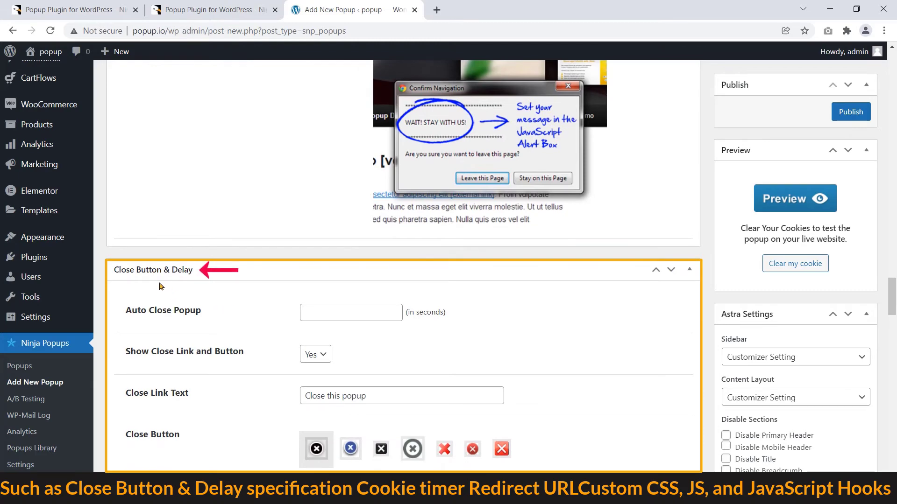
scroll(160, 286, "down", 2)
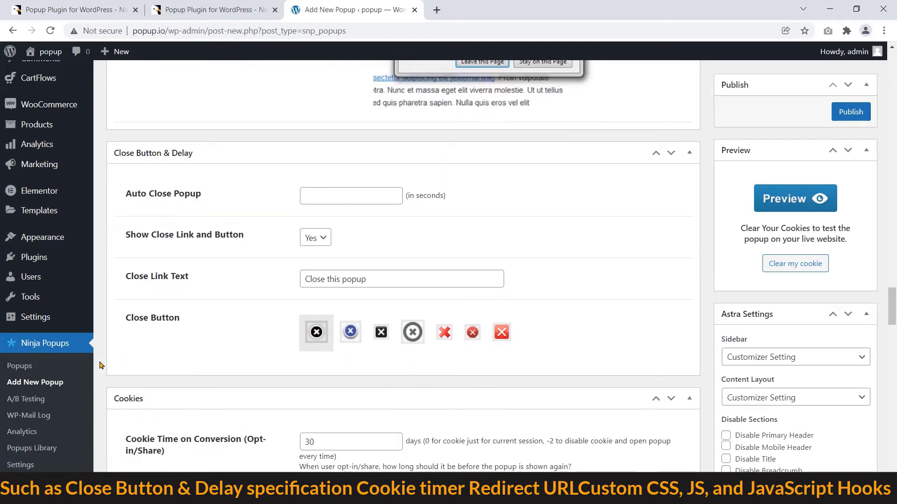
scroll(99, 364, "down", 2)
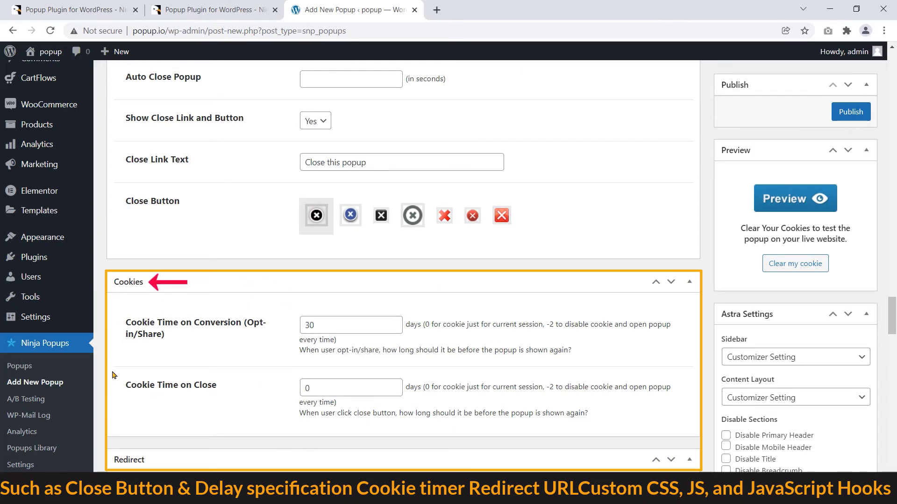
scroll(113, 375, "down", 4)
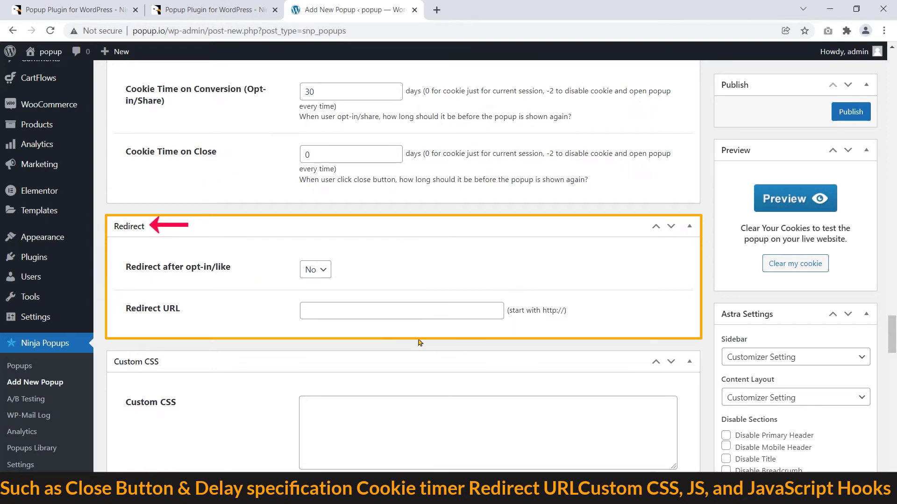
scroll(106, 267, "down", 1)
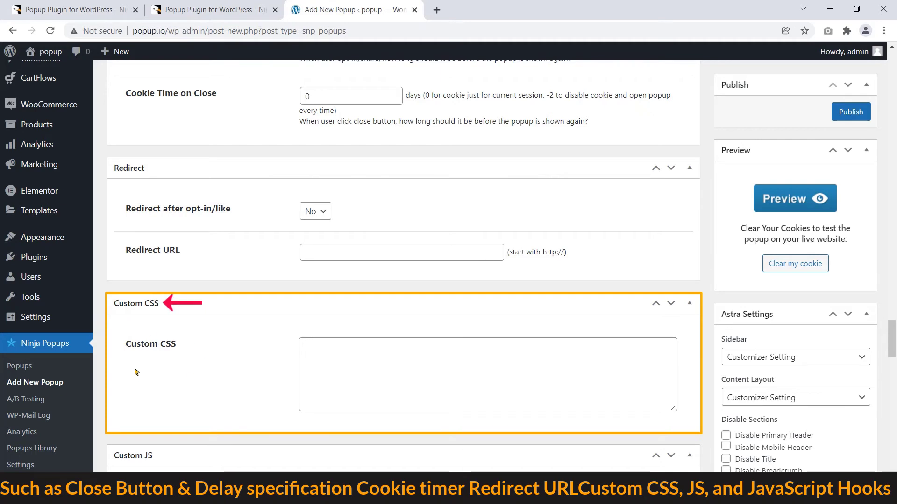
scroll(126, 369, "down", 1)
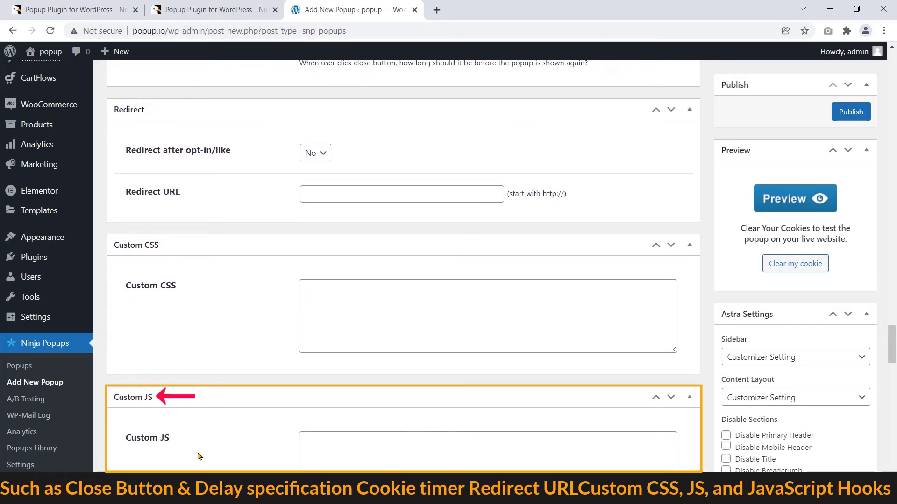
scroll(103, 386, "down", 3)
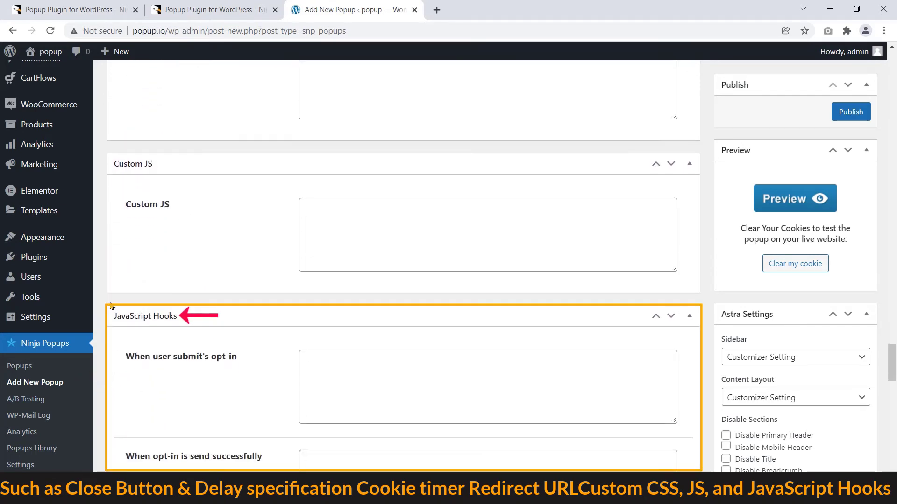
scroll(279, 373, "down", 8)
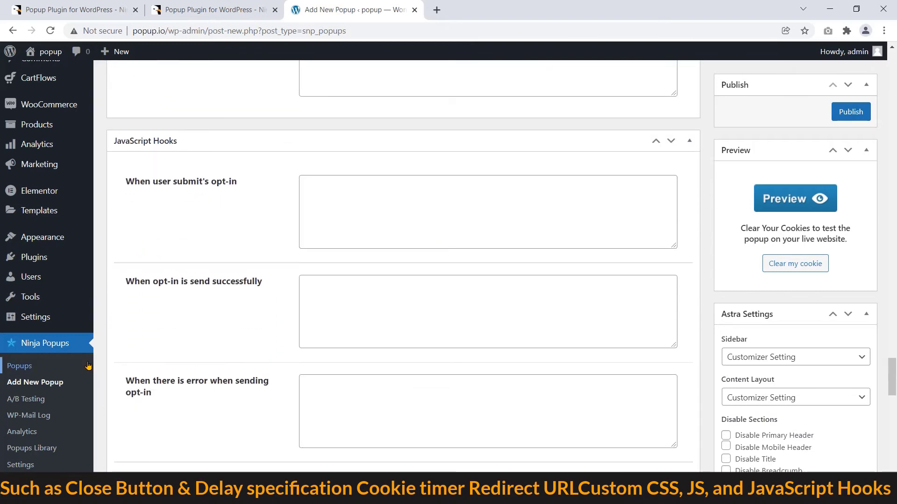
scroll(98, 367, "down", 9)
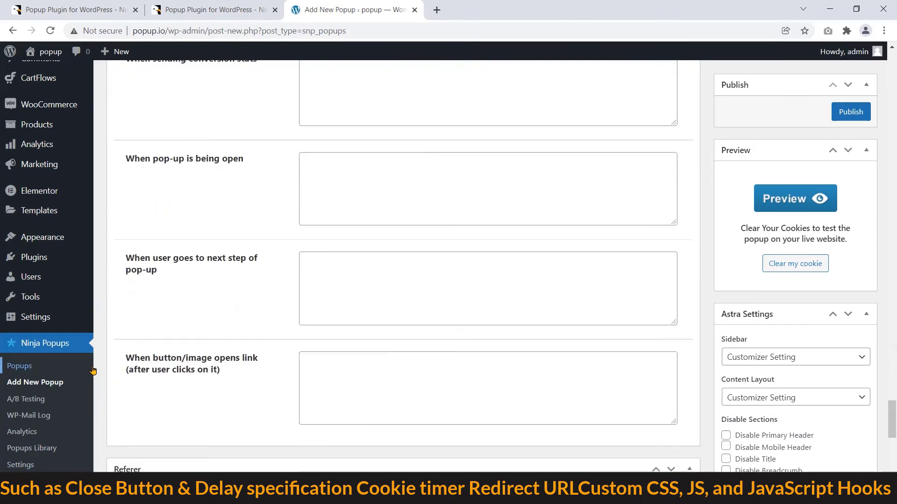
scroll(95, 369, "down", 4)
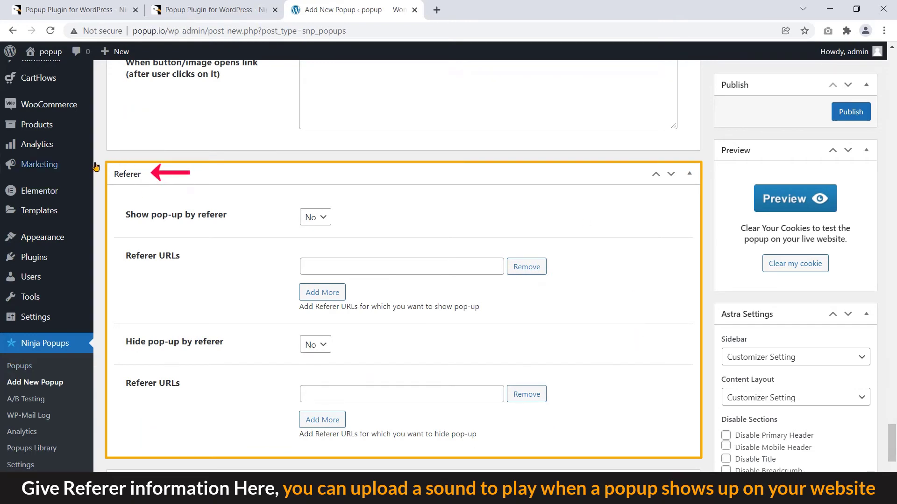
scroll(171, 344, "down", 4)
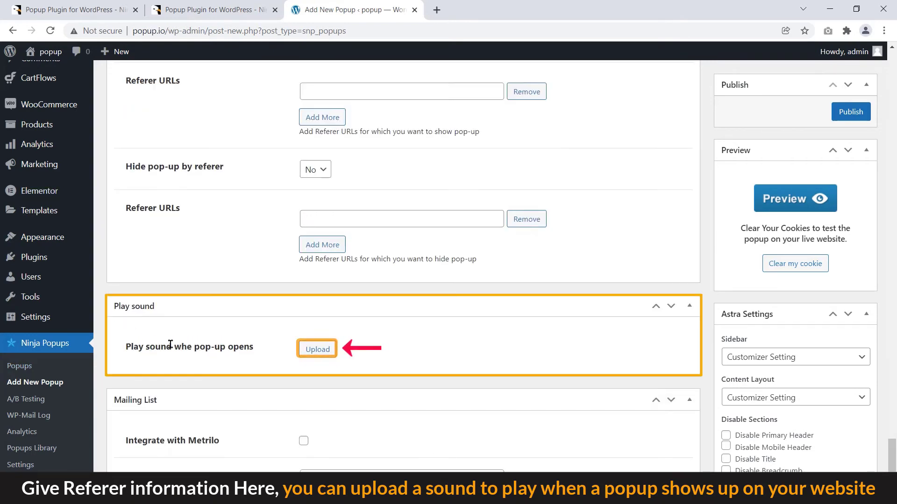
left_click(318, 355)
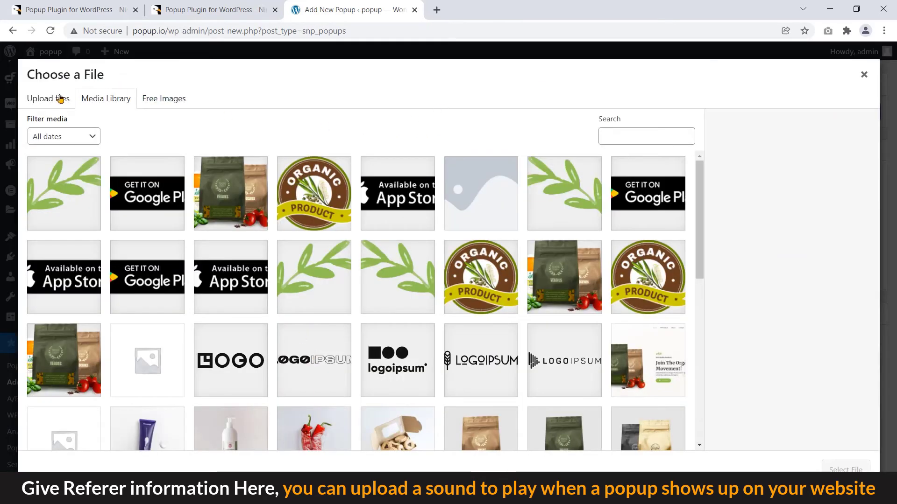
left_click(60, 99)
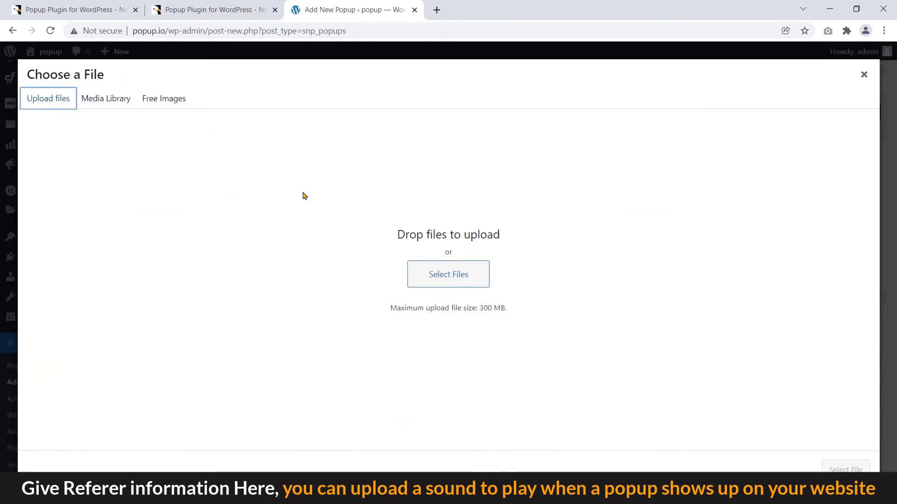
left_click(863, 76)
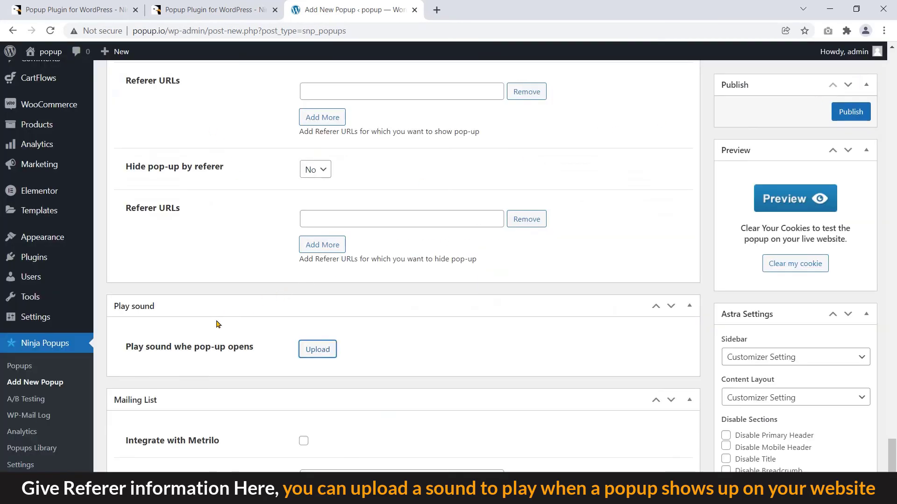
scroll(110, 278, "down", 3)
scroll(108, 305, "down", 1)
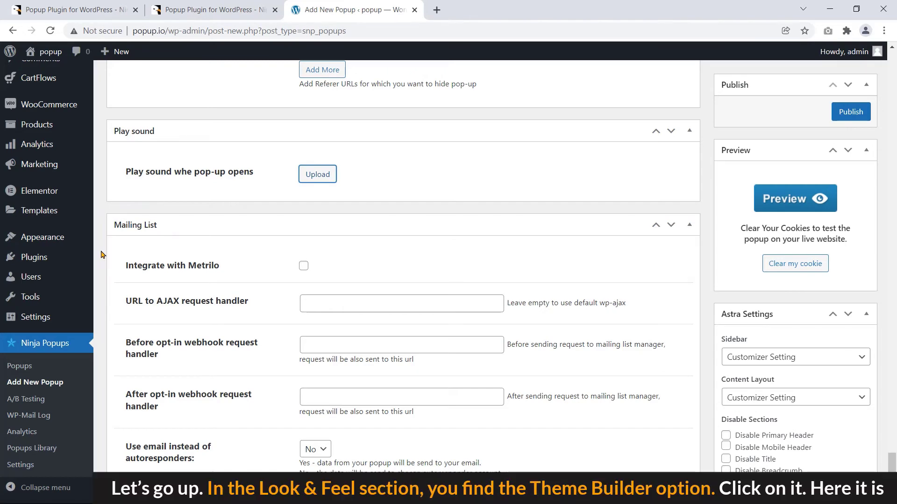
scroll(256, 372, "down", 1)
scroll(280, 362, "up", 20)
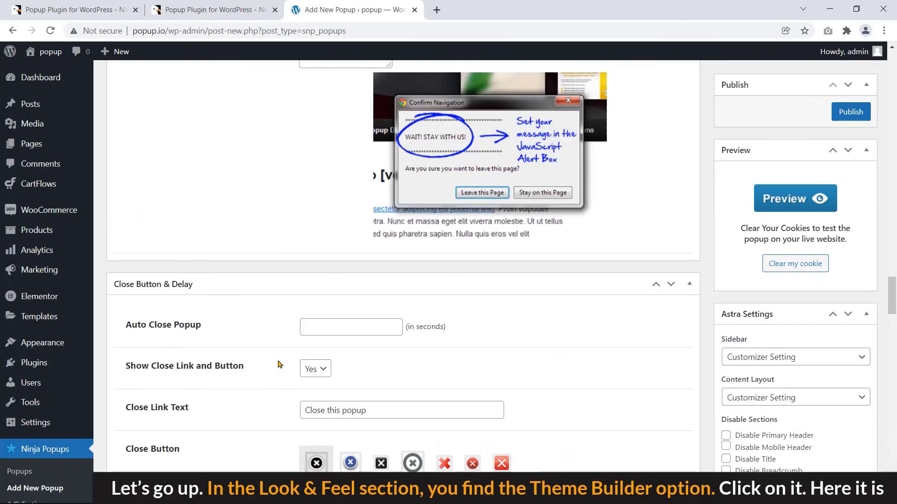
scroll(275, 368, "up", 10)
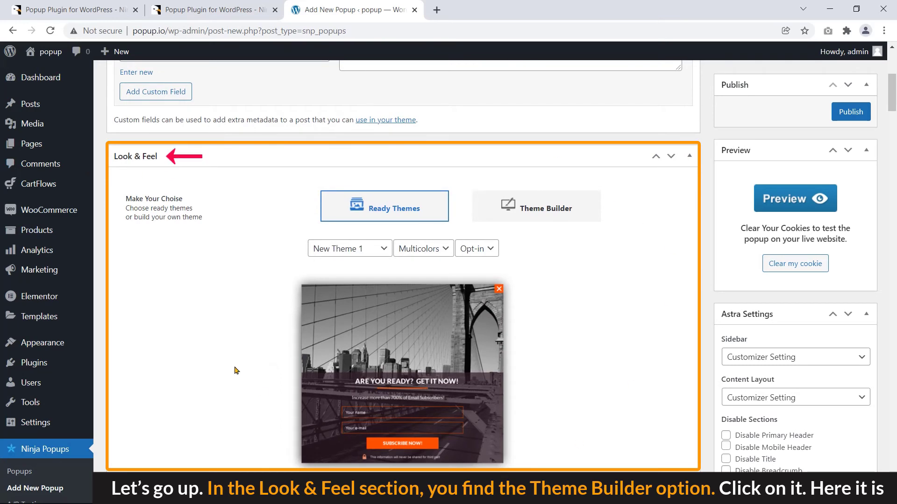
left_click(543, 216)
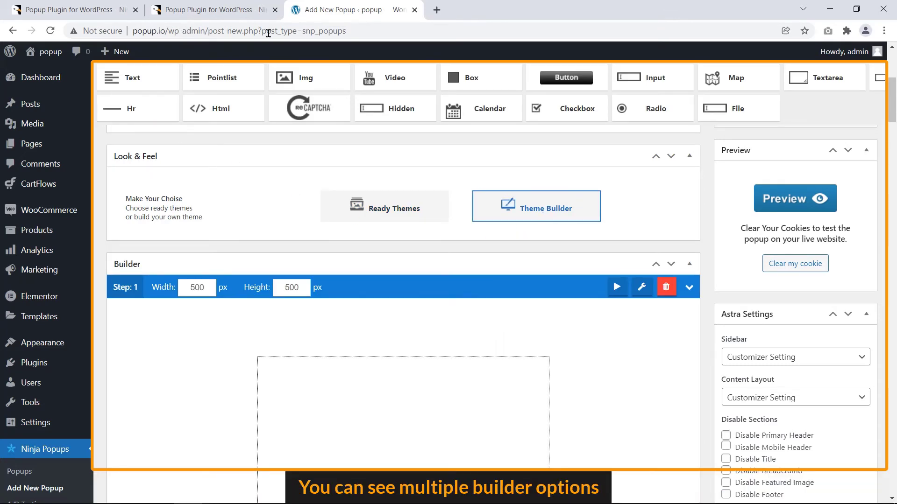
Drag a horizontal divider and a Send IT Now button onto the Theme Builder canvas
scroll(641, 314, "down", 1)
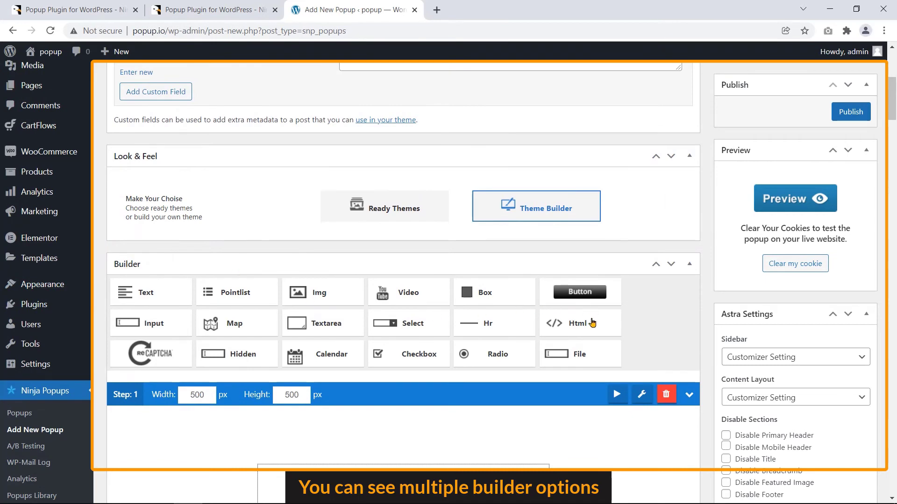
scroll(587, 329, "down", 2)
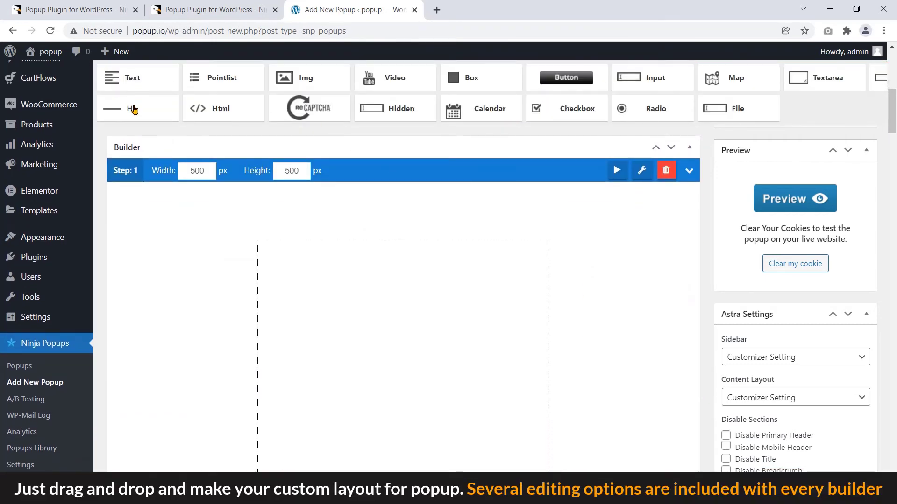
left_click_drag(134, 110, 327, 332)
left_click_drag(576, 78, 344, 306)
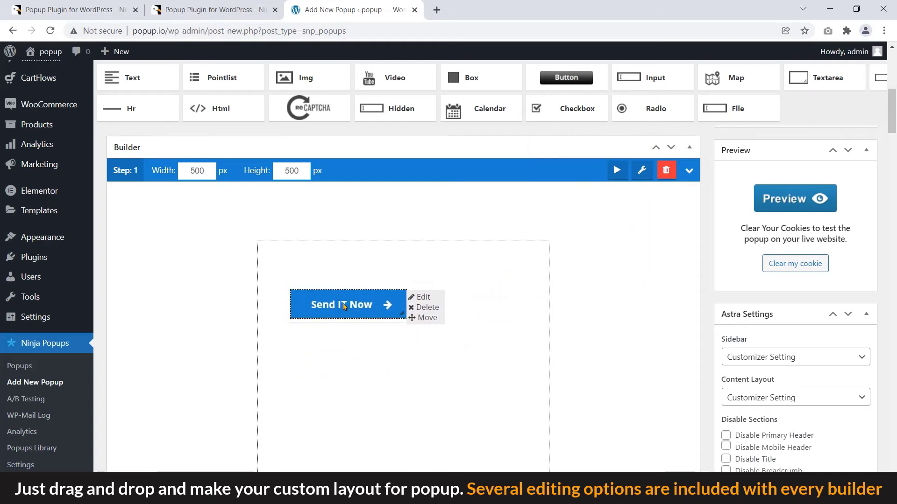
Review the button's font, background, border, animation and advanced settings, then close the dialog
mouse_move(422, 301)
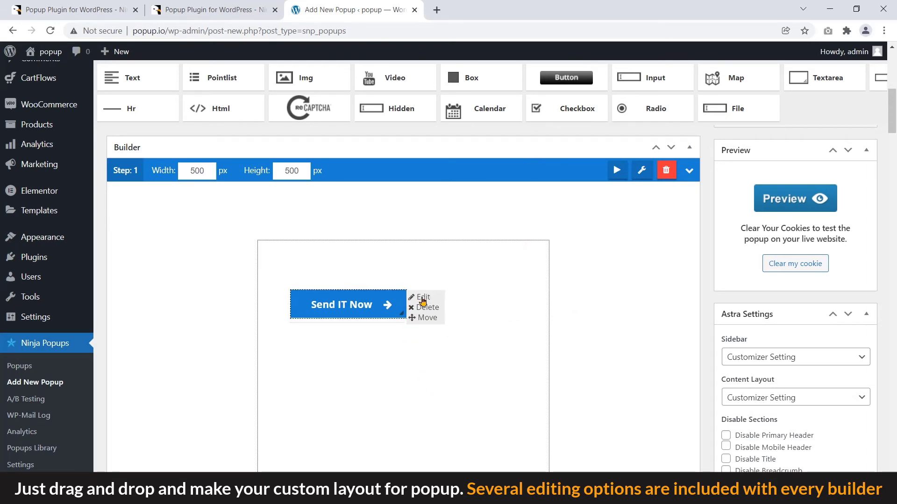
left_click(424, 299)
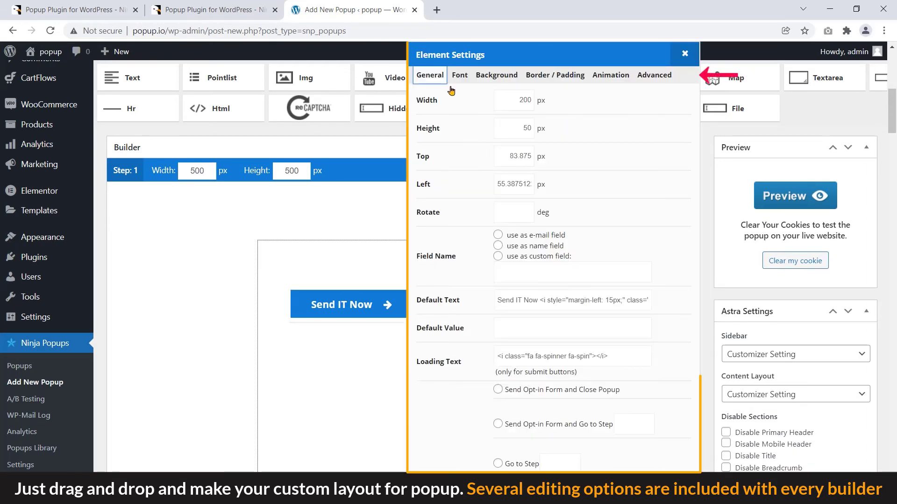
left_click(460, 76)
left_click(494, 77)
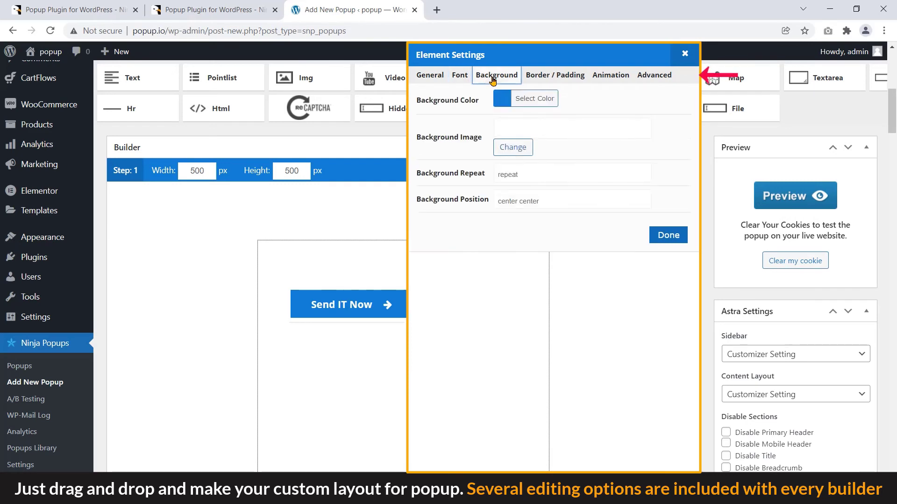
left_click(544, 77)
left_click(608, 77)
left_click(669, 76)
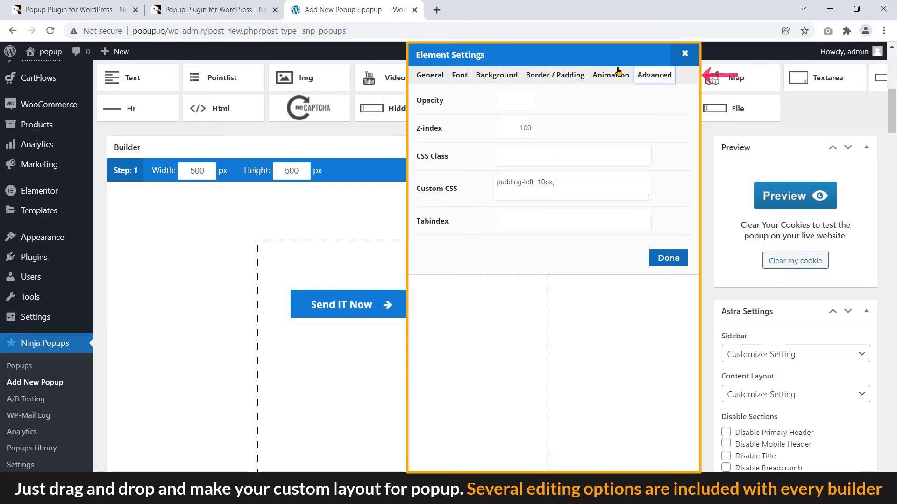
left_click(684, 54)
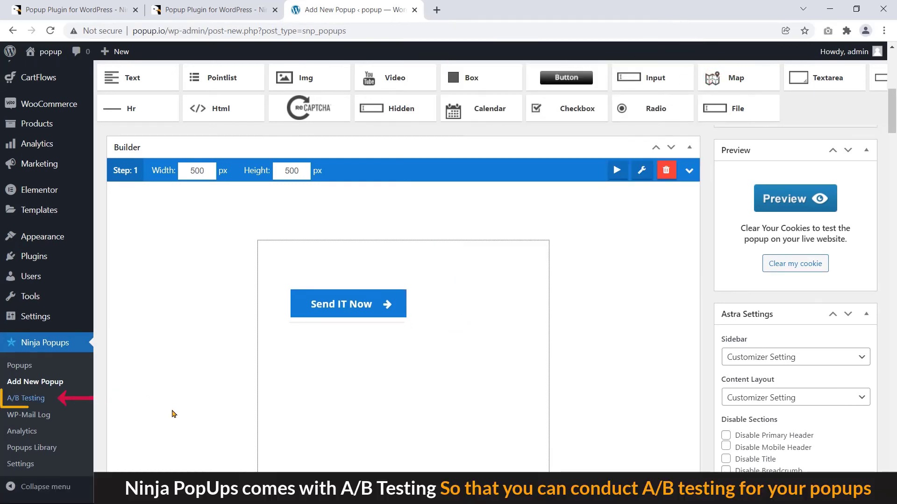
Visit the A/B Testing list, then the Analytics page and its Select Popup list
left_click(33, 402)
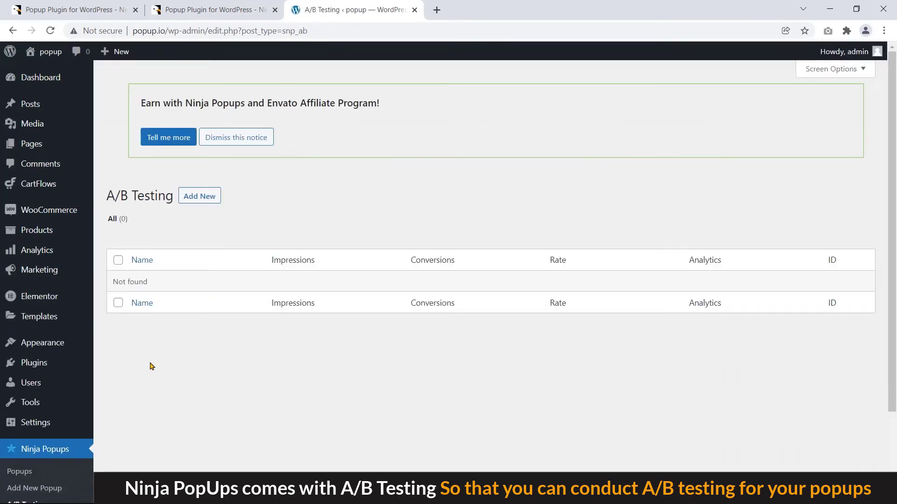
scroll(183, 388, "down", 3)
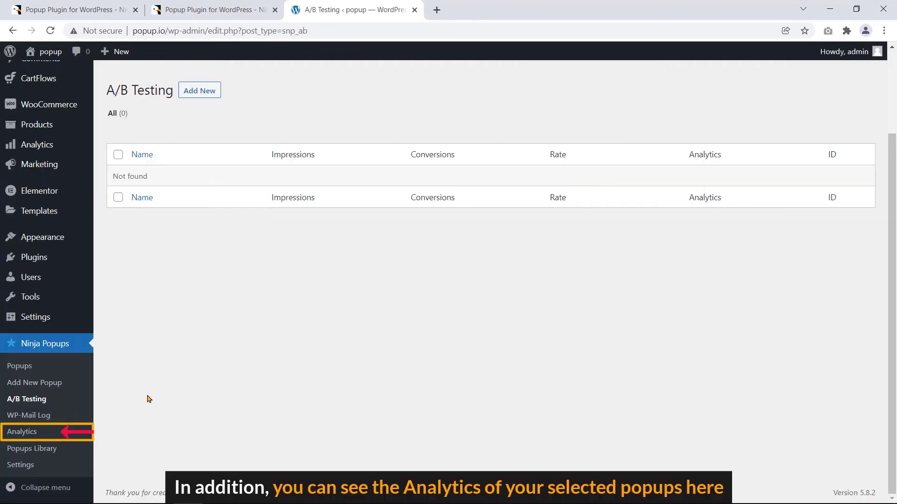
left_click(25, 432)
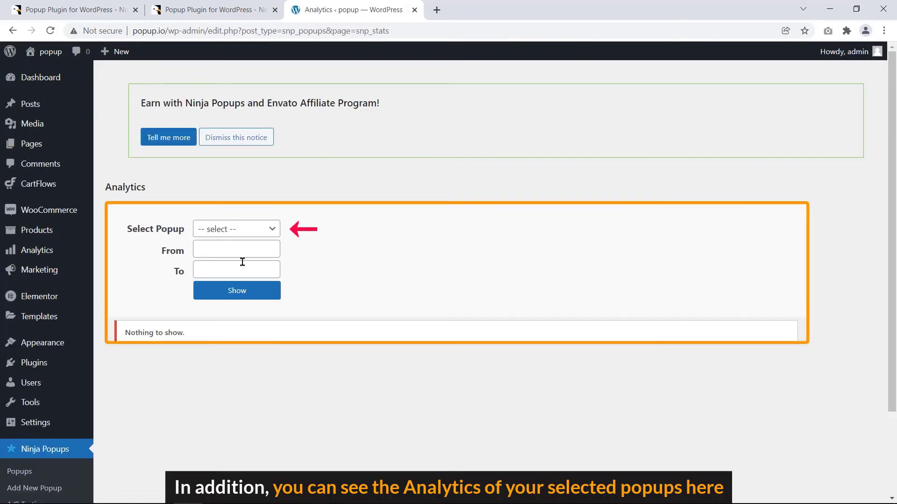
left_click(254, 230)
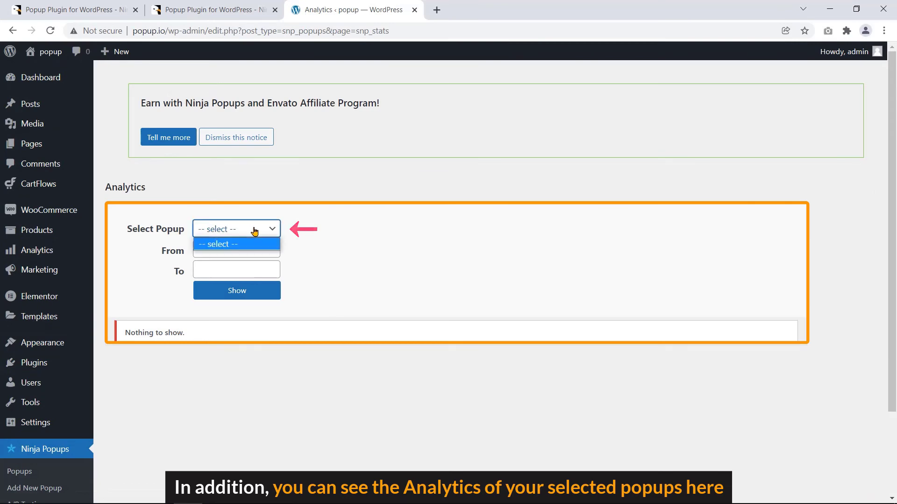
left_click(254, 233)
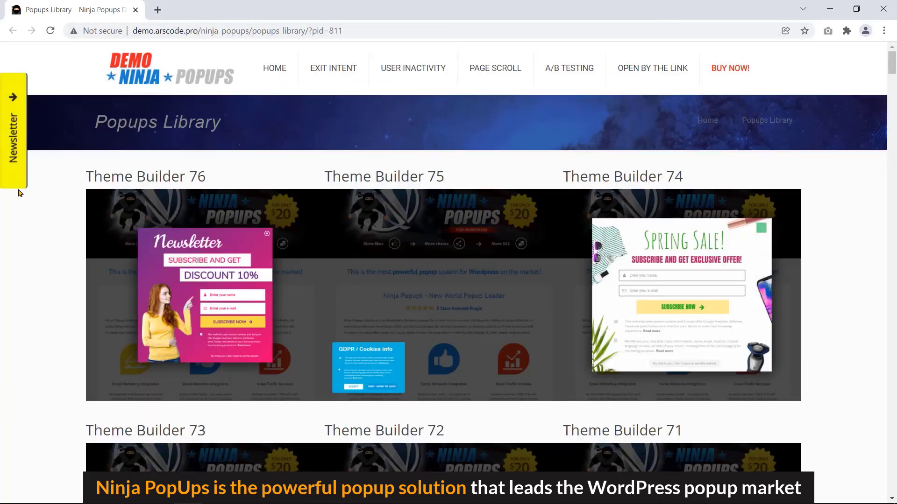
Dismiss the demo popup covering the Ninja Popups library page
left_click(13, 137)
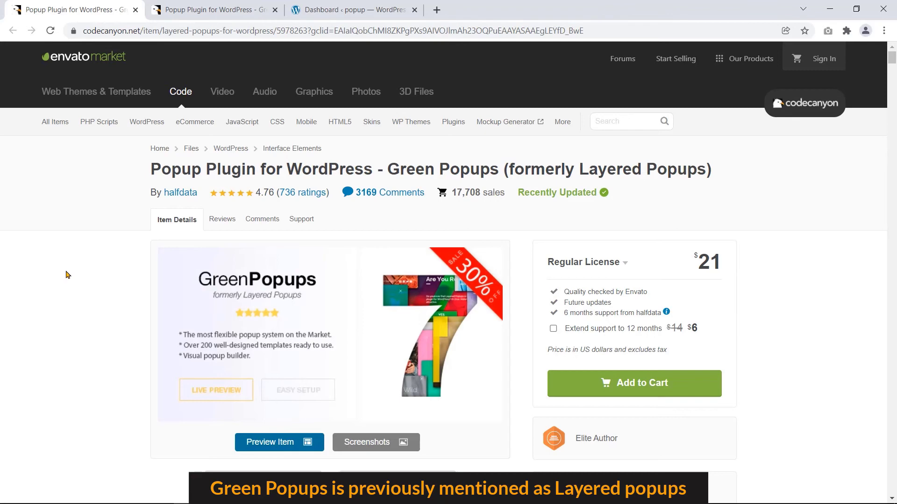
In the Green Popups preview site, browse the POPUP DEMO gallery grid
left_click(217, 7)
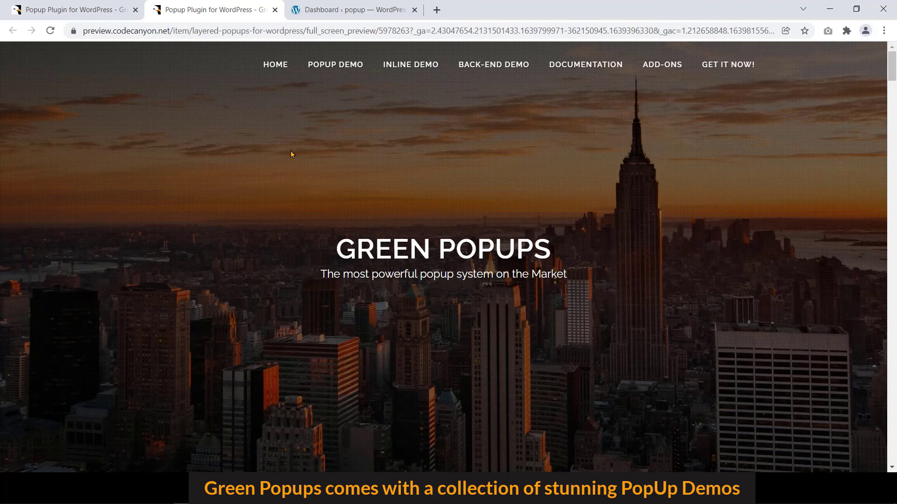
left_click(364, 65)
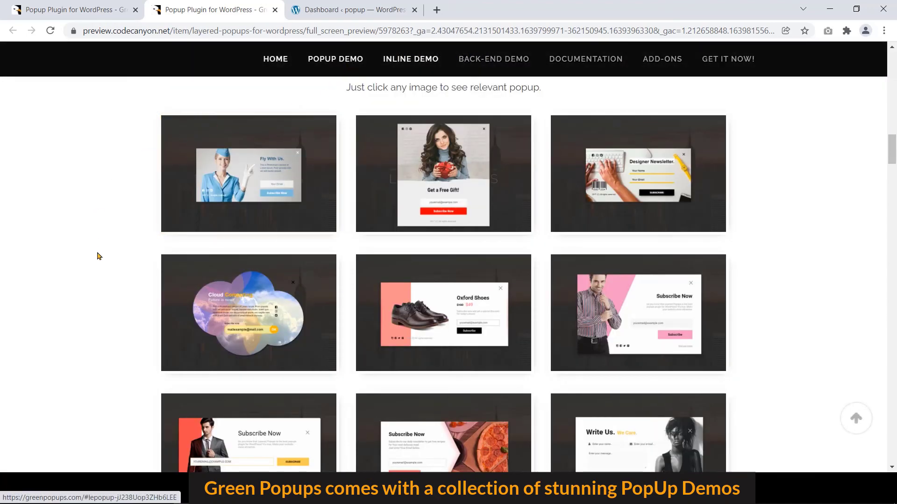
scroll(99, 255, "down", 12)
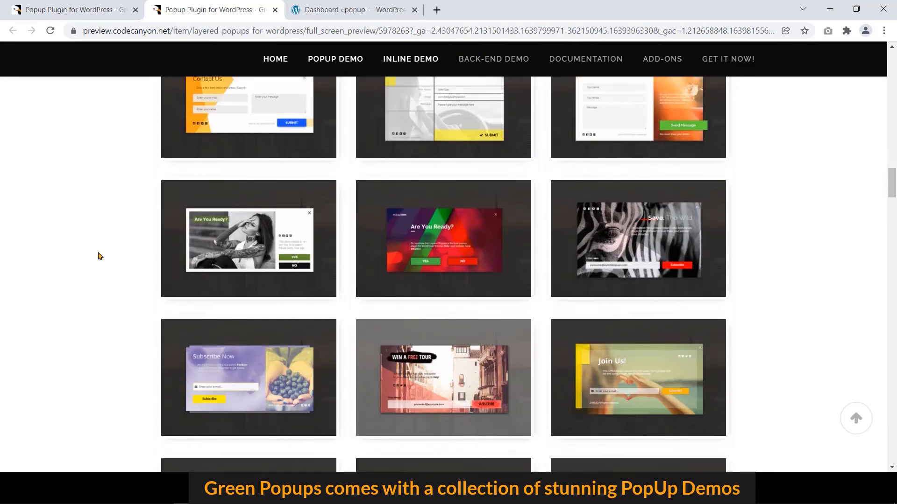
scroll(98, 256, "down", 5)
scroll(98, 256, "up", 1)
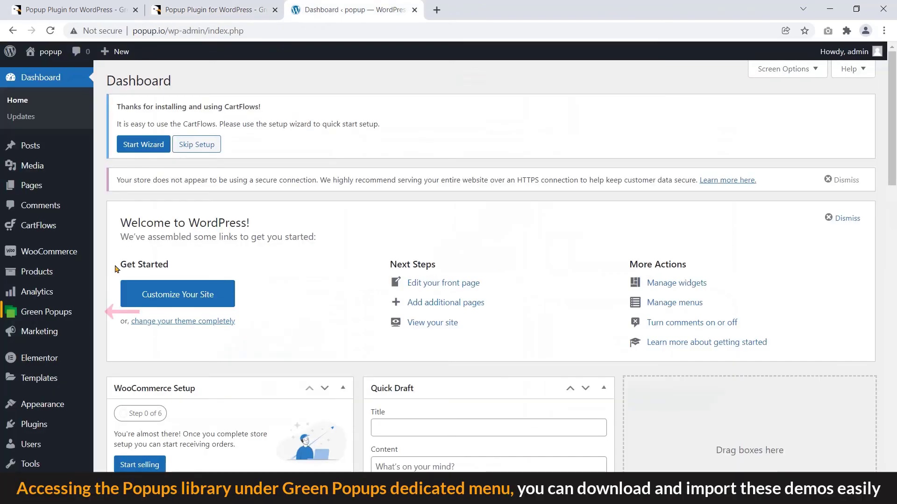
Browse the Green Popups Popups Library, then start Create Popup from the sidebar
mouse_move(92, 317)
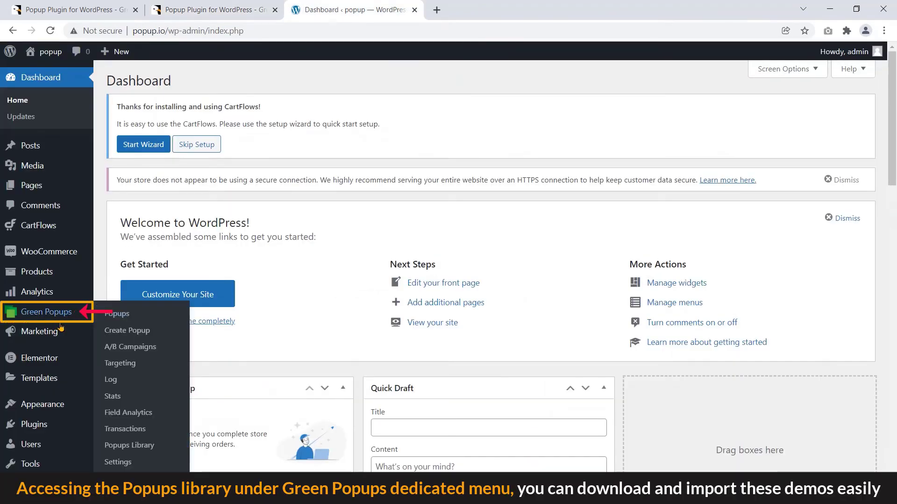
left_click(142, 448)
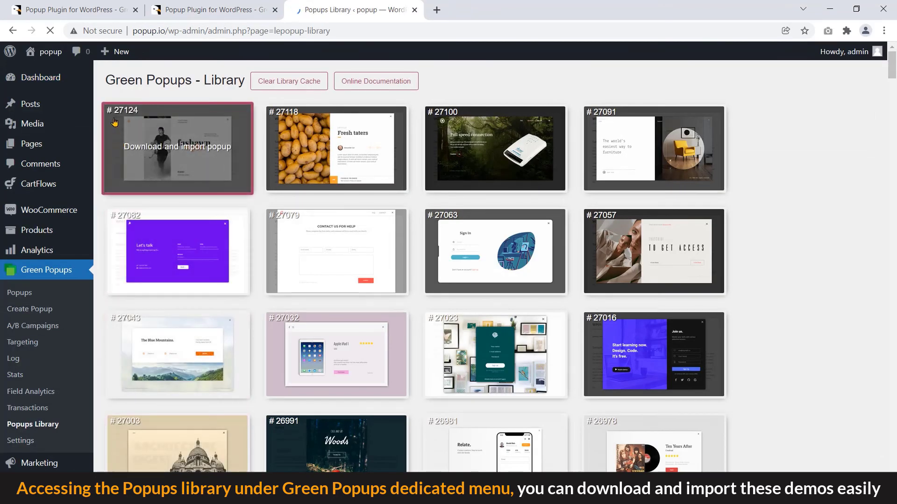
left_click_drag(107, 81, 243, 87)
mouse_move(184, 167)
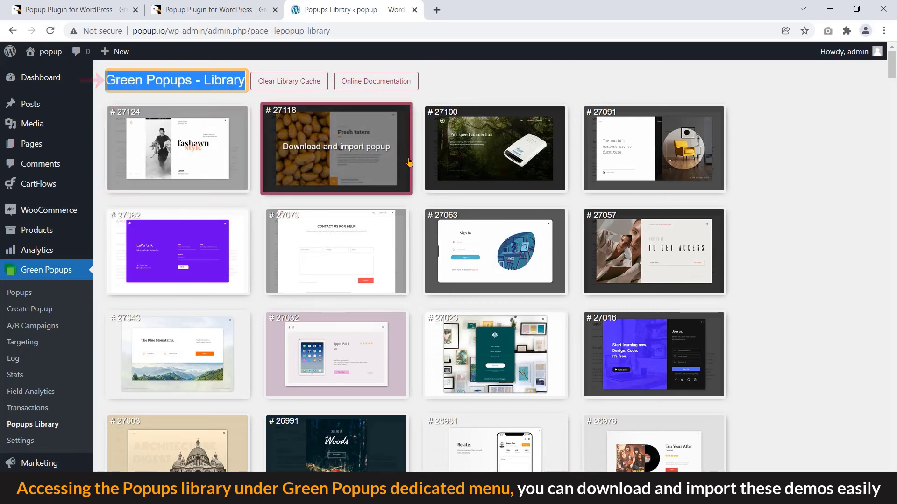
scroll(402, 280, "down", 20)
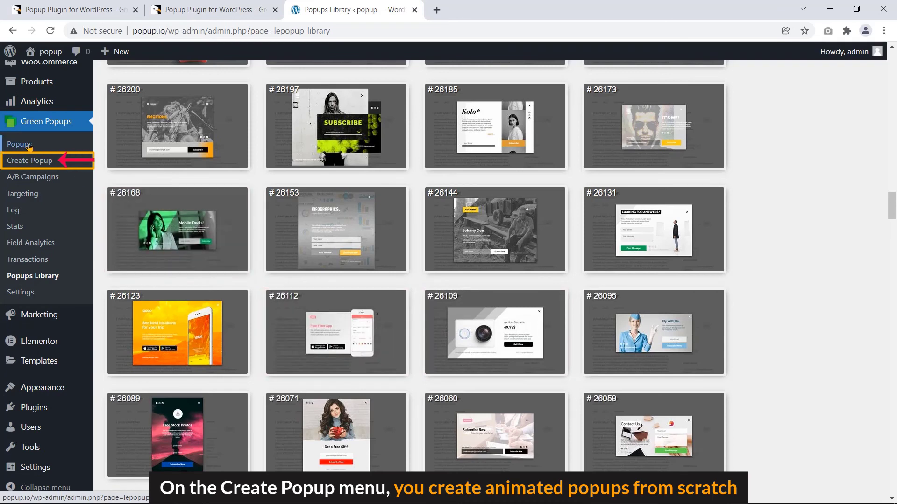
left_click(56, 164)
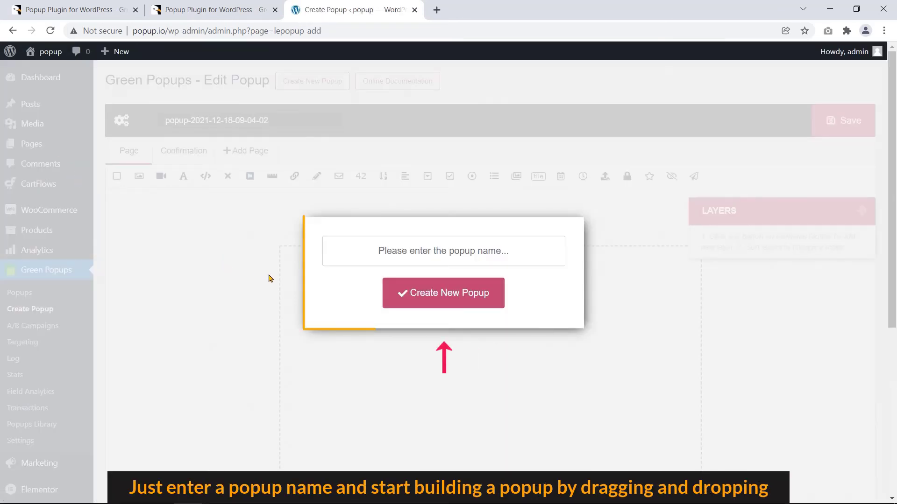
Create the popup named 'My First Popup' and skip through the guided tour tips
type("My First Popup")
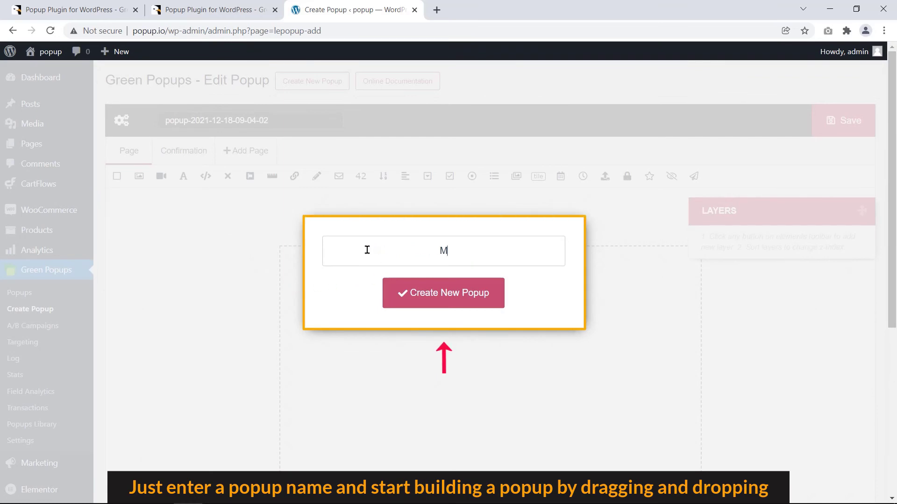
left_click(442, 292)
left_click(400, 260)
left_click(328, 156)
left_click(315, 231)
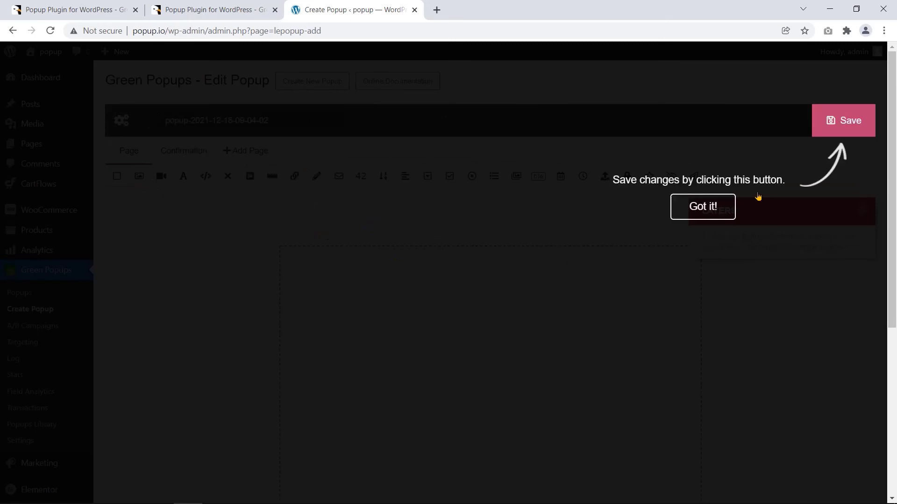
left_click(700, 214)
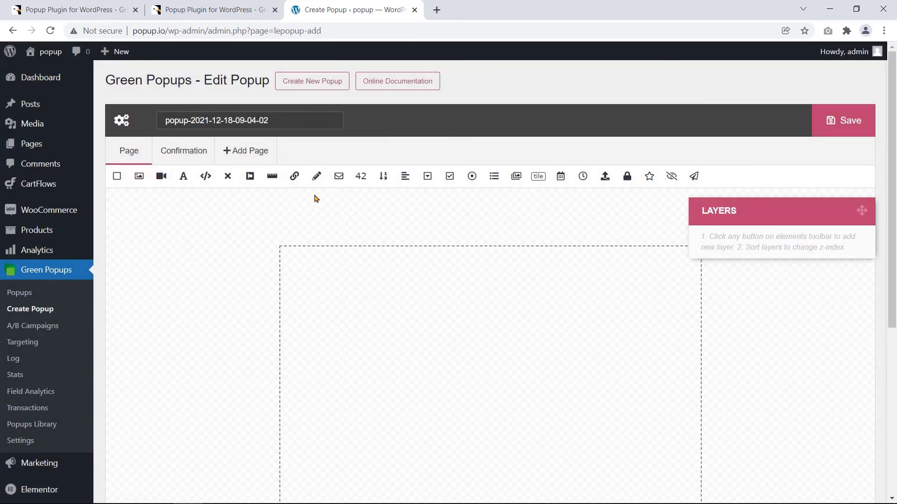
Add an image element, dismiss the properties and layers tips, and open A/B Campaigns
left_click(138, 176)
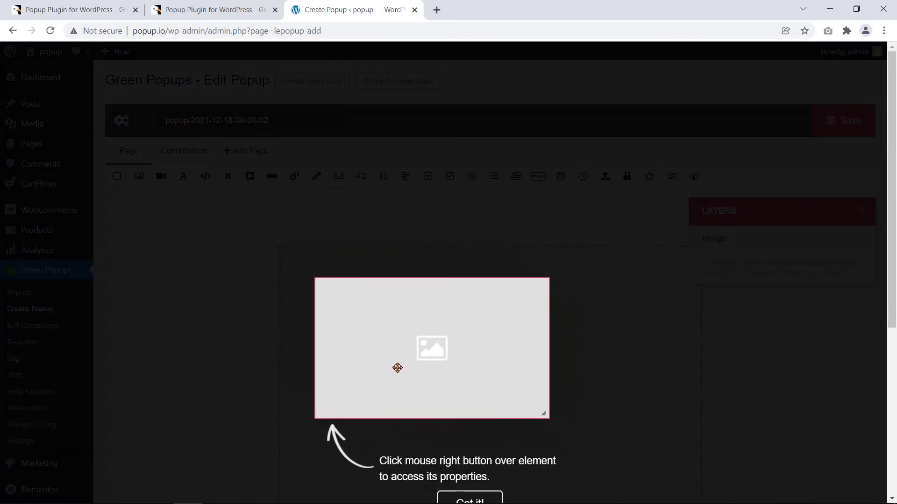
left_click(451, 488)
left_click(671, 366)
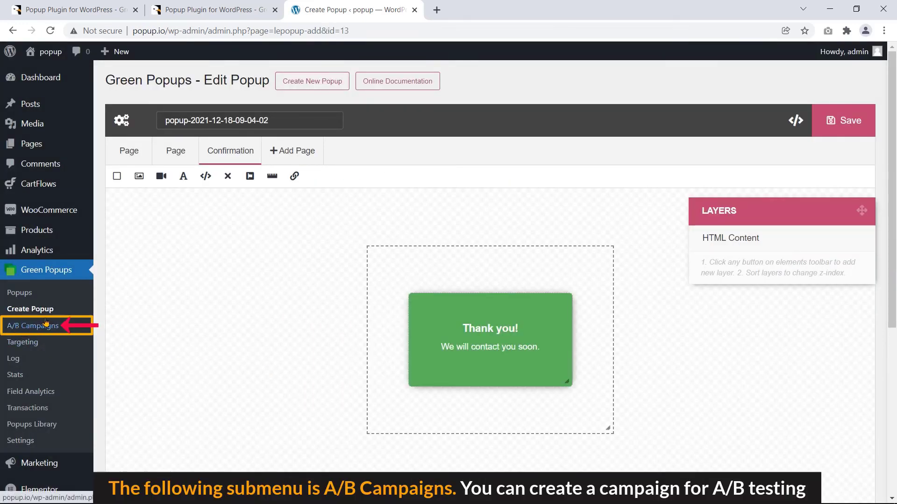
left_click(65, 327)
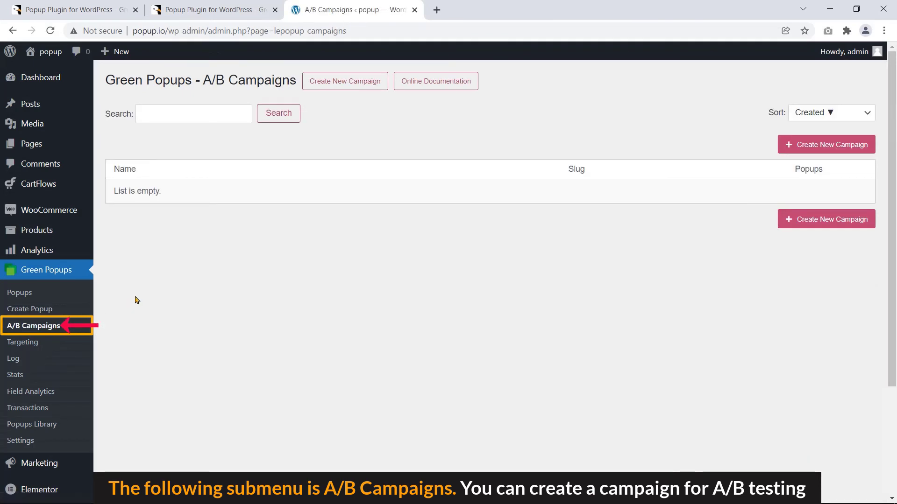
Start a new A/B campaign to view its properties, then close them without saving
left_click(793, 222)
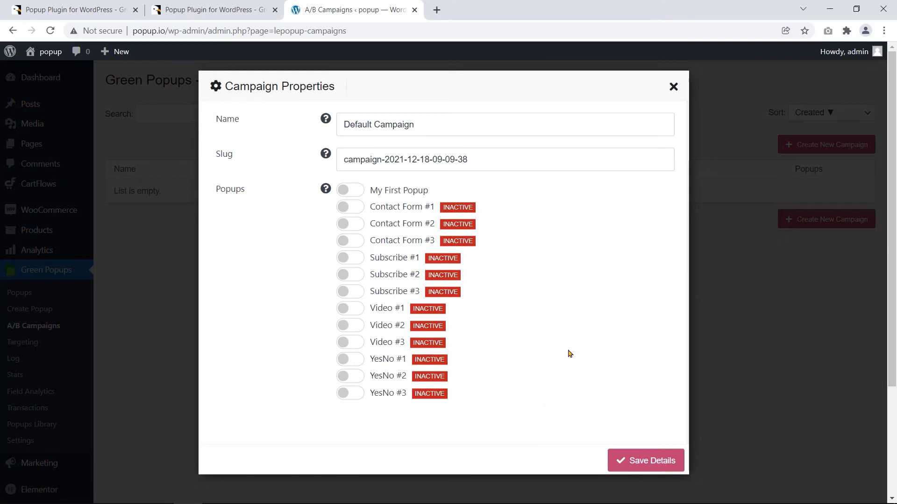
left_click(673, 87)
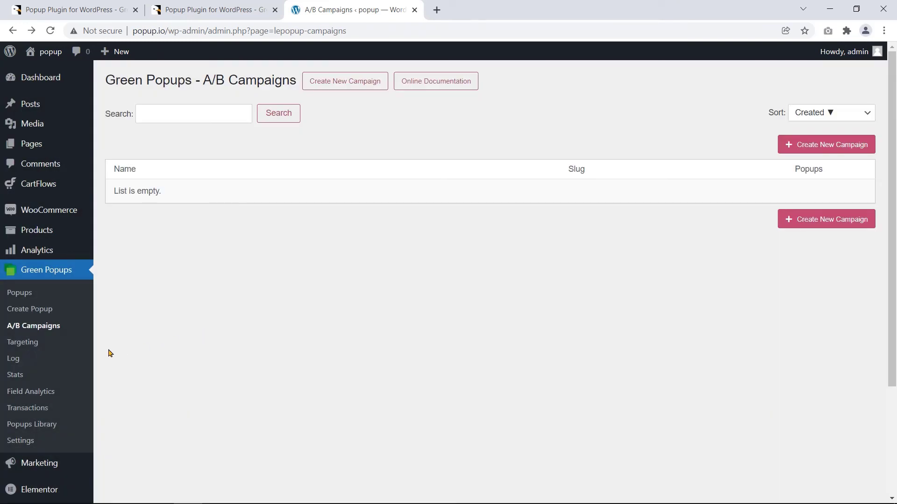
View the targets for the OnScroll, OnInactivity, ContentStart and ContentEnd (inline) events, then go to the Log
left_click(37, 346)
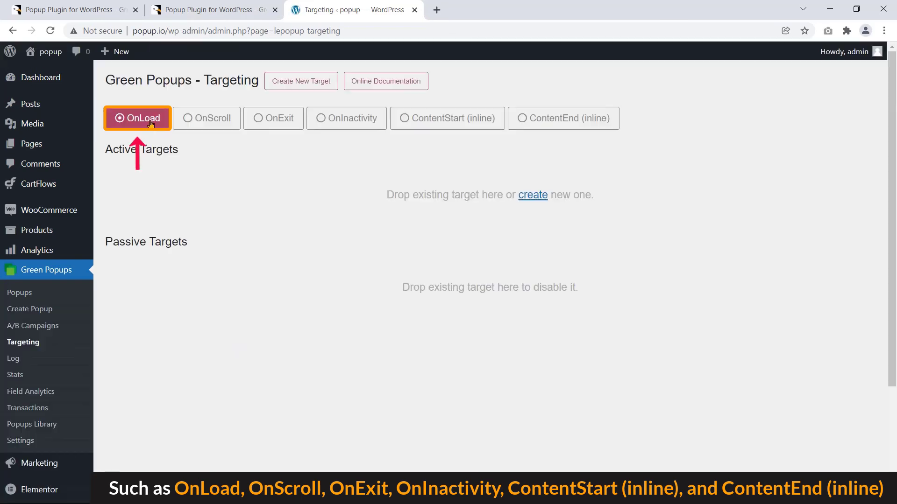
left_click(204, 133)
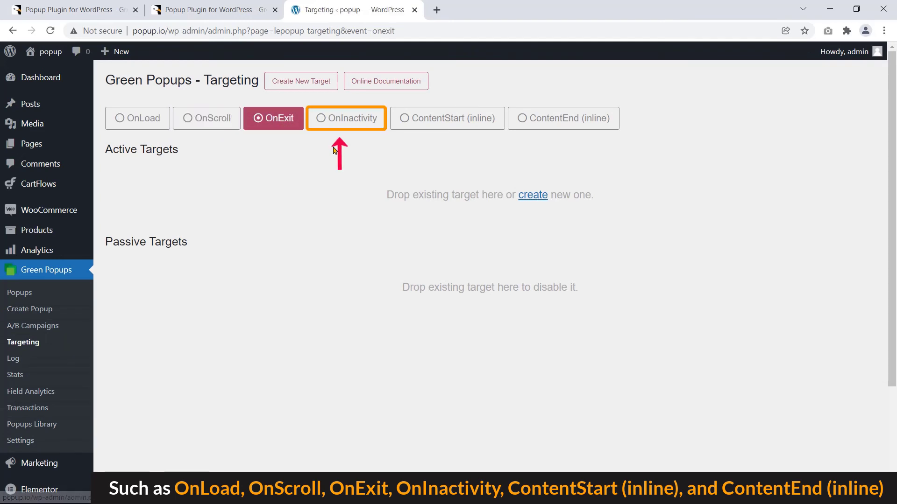
left_click(348, 122)
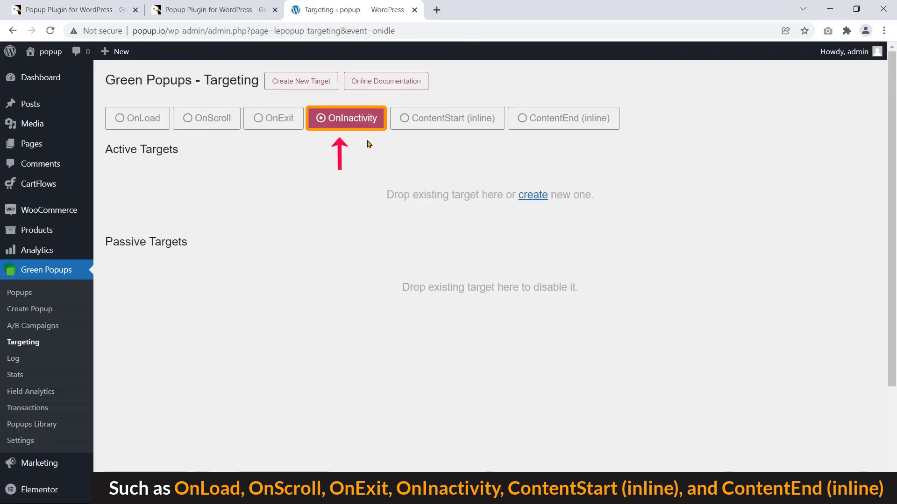
left_click(442, 123)
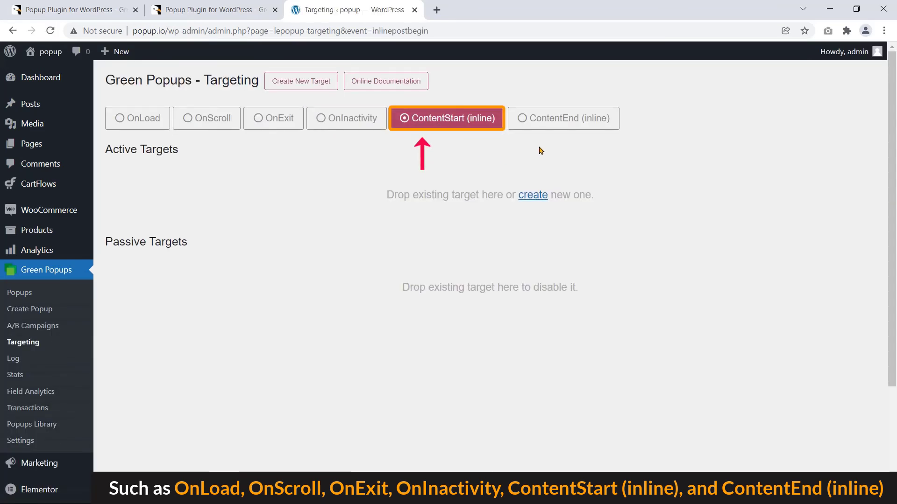
left_click(551, 125)
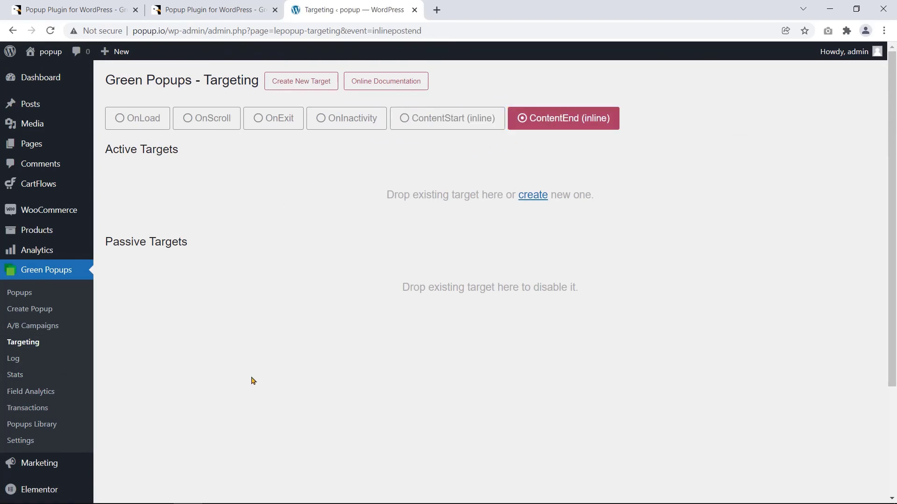
left_click(13, 360)
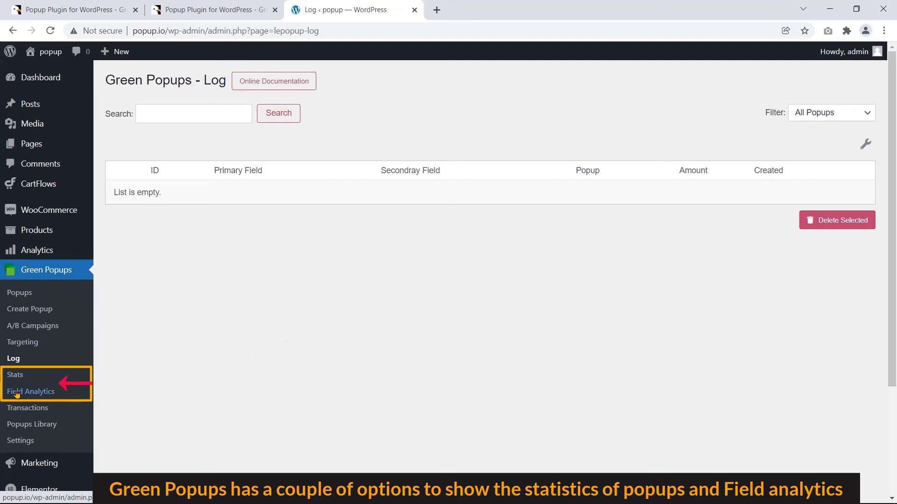
Open the Stats chart and check its popup list without changing it
left_click(16, 381)
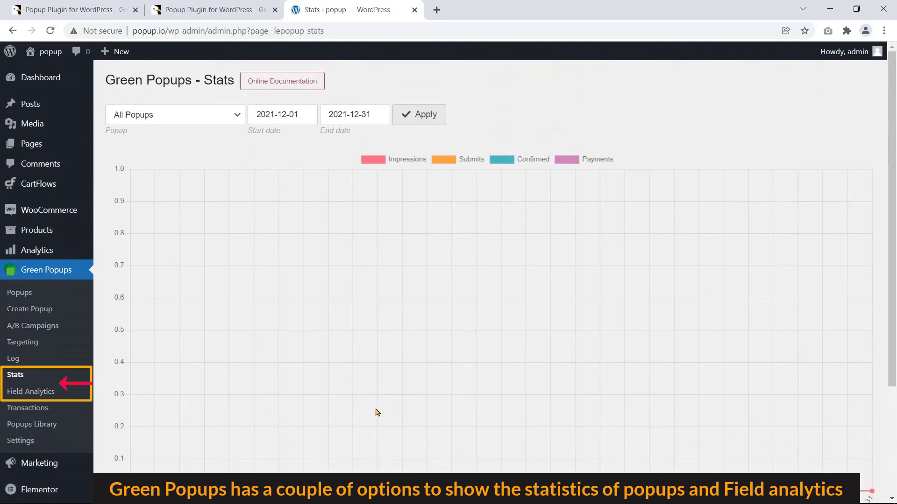
left_click(234, 116)
left_click(235, 116)
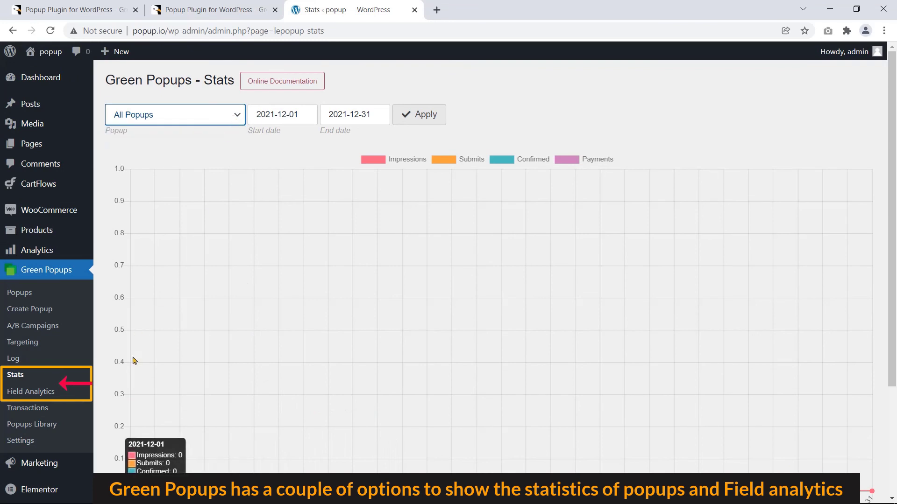
On Field Analytics, switch on the Period filter and check the forms list
left_click(51, 392)
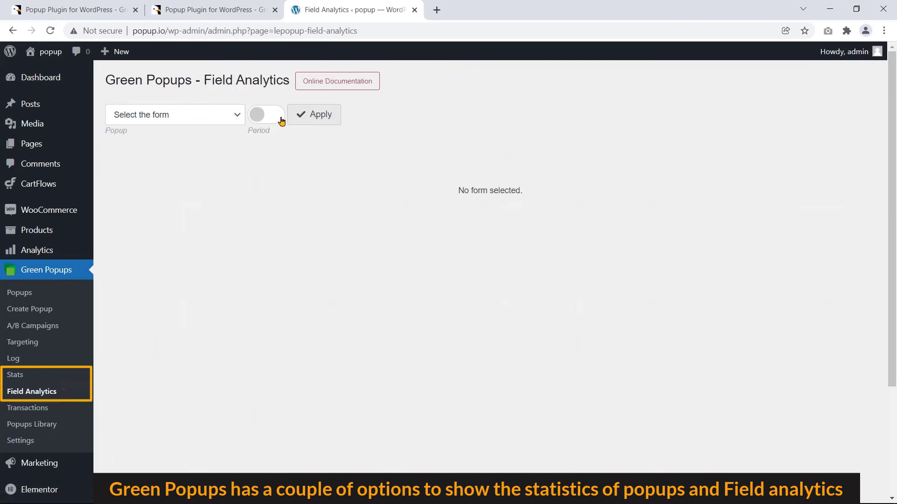
left_click(281, 121)
left_click(236, 117)
left_click(234, 130)
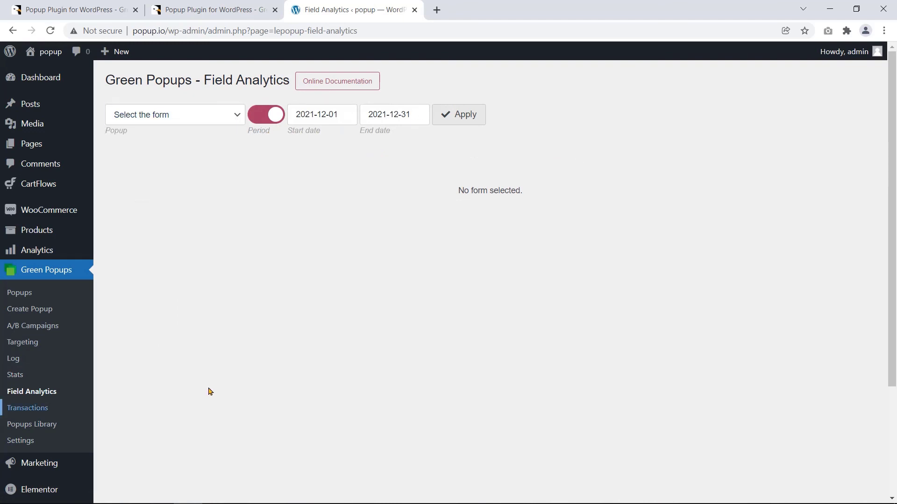
left_click(18, 444)
Review the General Settings tab's mailing and miscellaneous options
left_click_drag(105, 80, 300, 94)
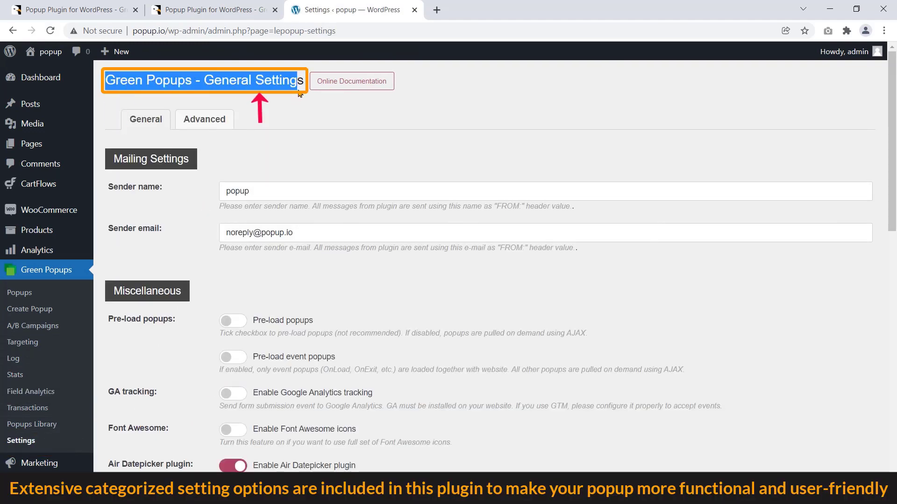
scroll(262, 227, "down", 3)
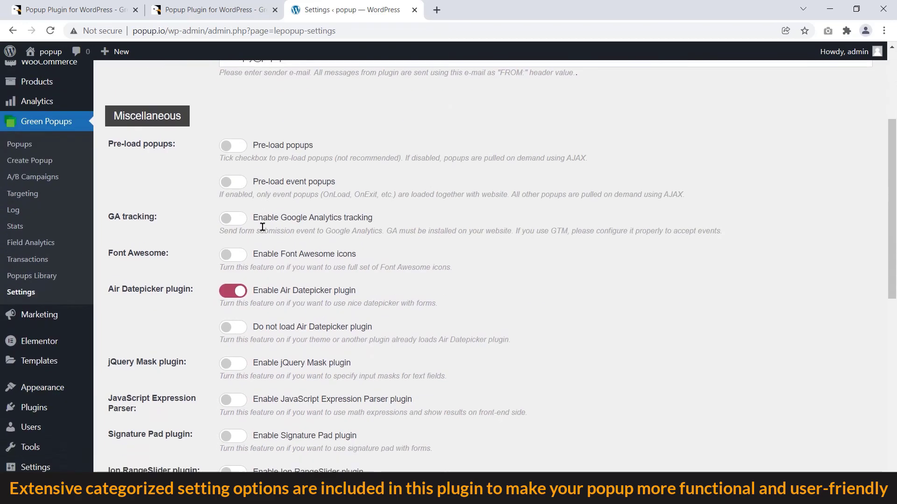
scroll(262, 227, "down", 4)
scroll(262, 234, "down", 7)
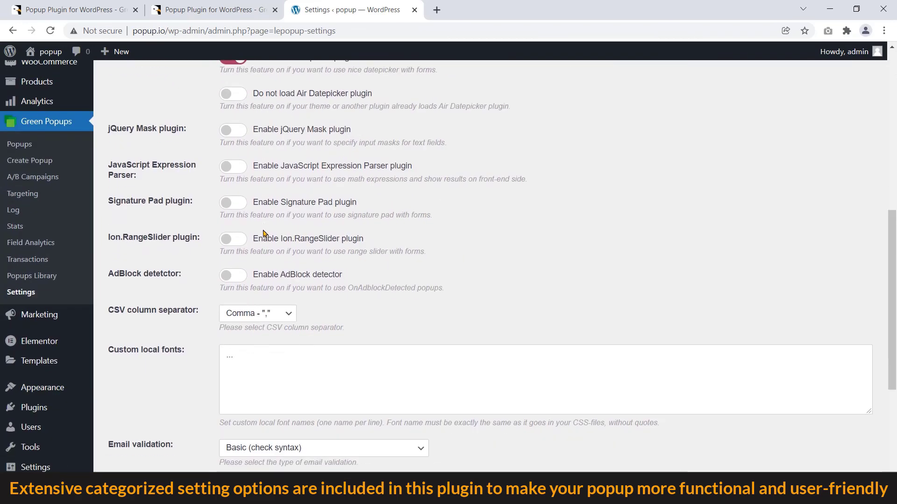
scroll(204, 271, "up", 15)
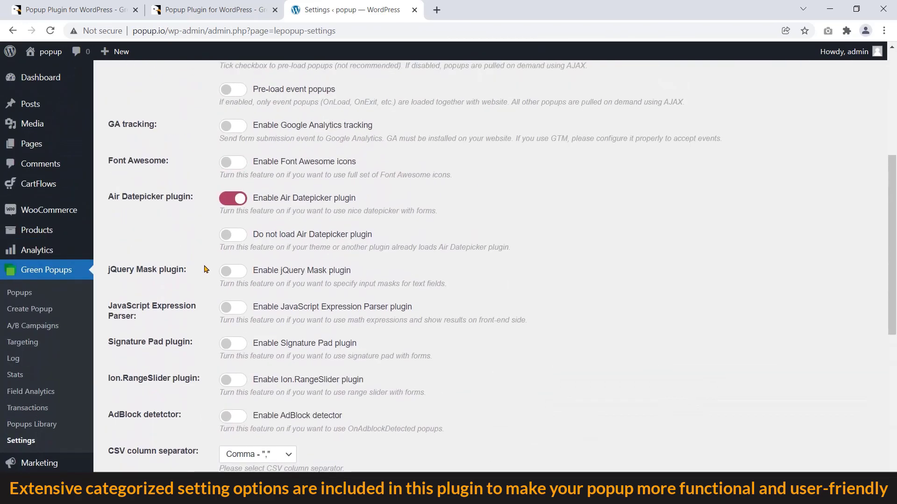
Switch to the Advanced settings and review the plugin's integration modules and options
left_click(201, 125)
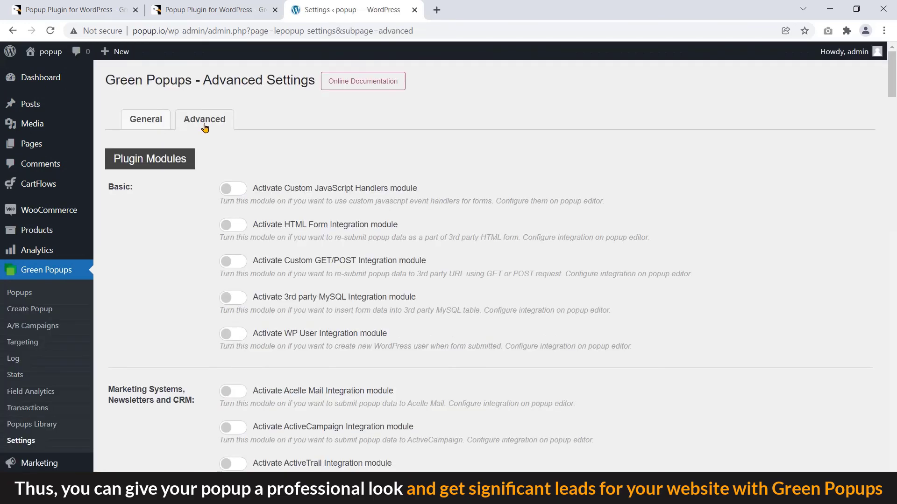
scroll(215, 213, "down", 17)
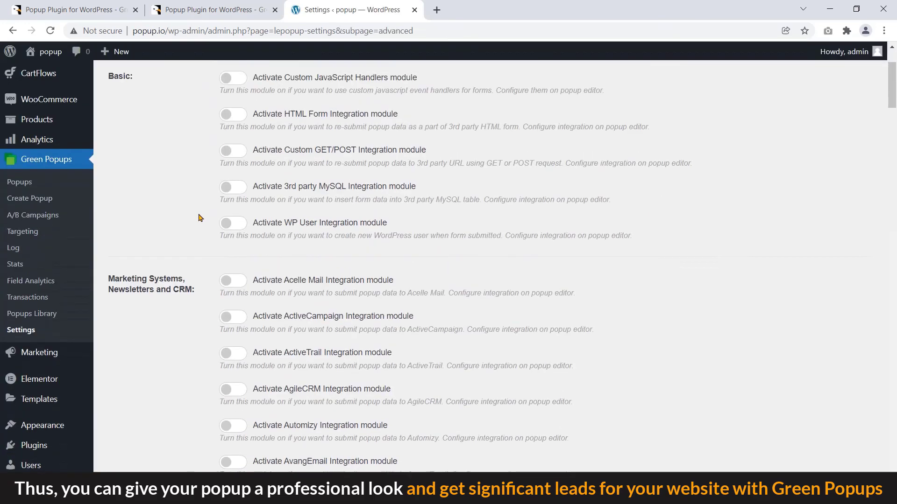
scroll(190, 234, "down", 19)
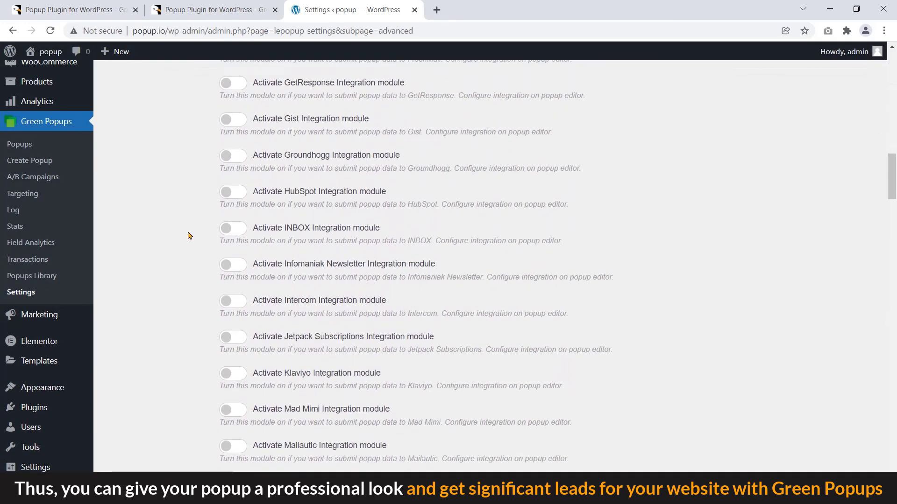
scroll(189, 238, "down", 17)
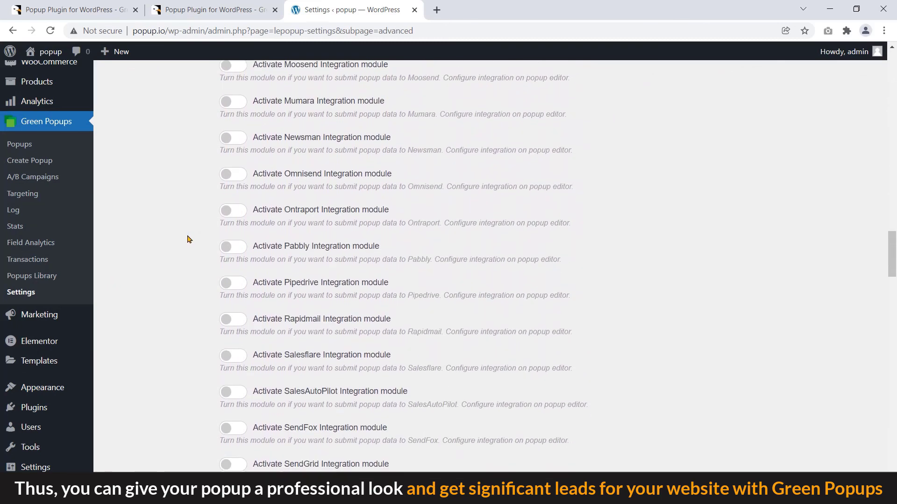
scroll(198, 301, "down", 20)
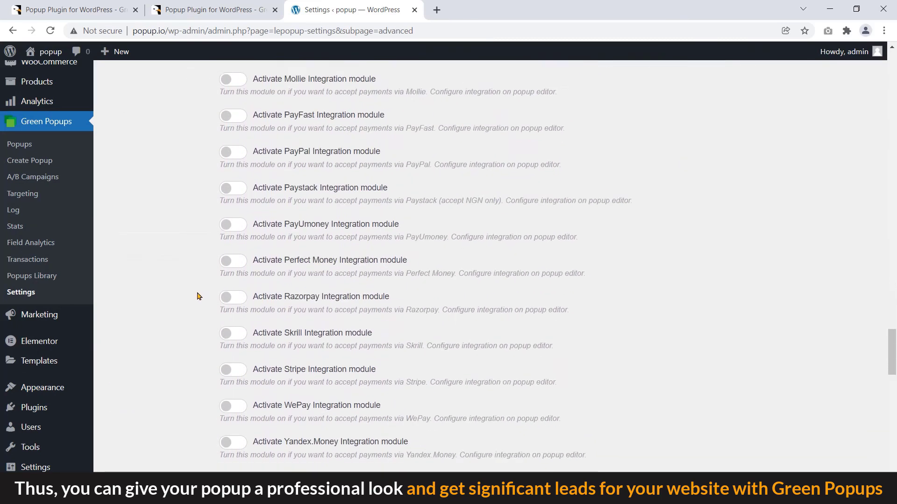
scroll(198, 308, "down", 4)
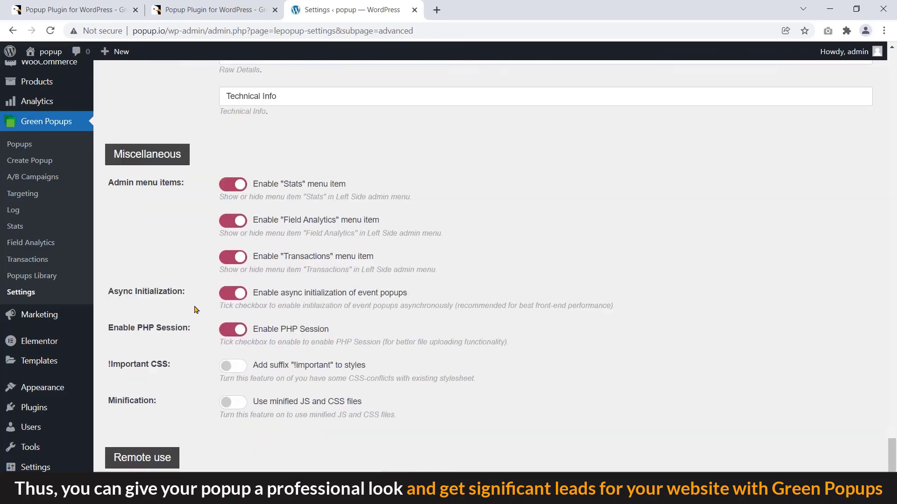